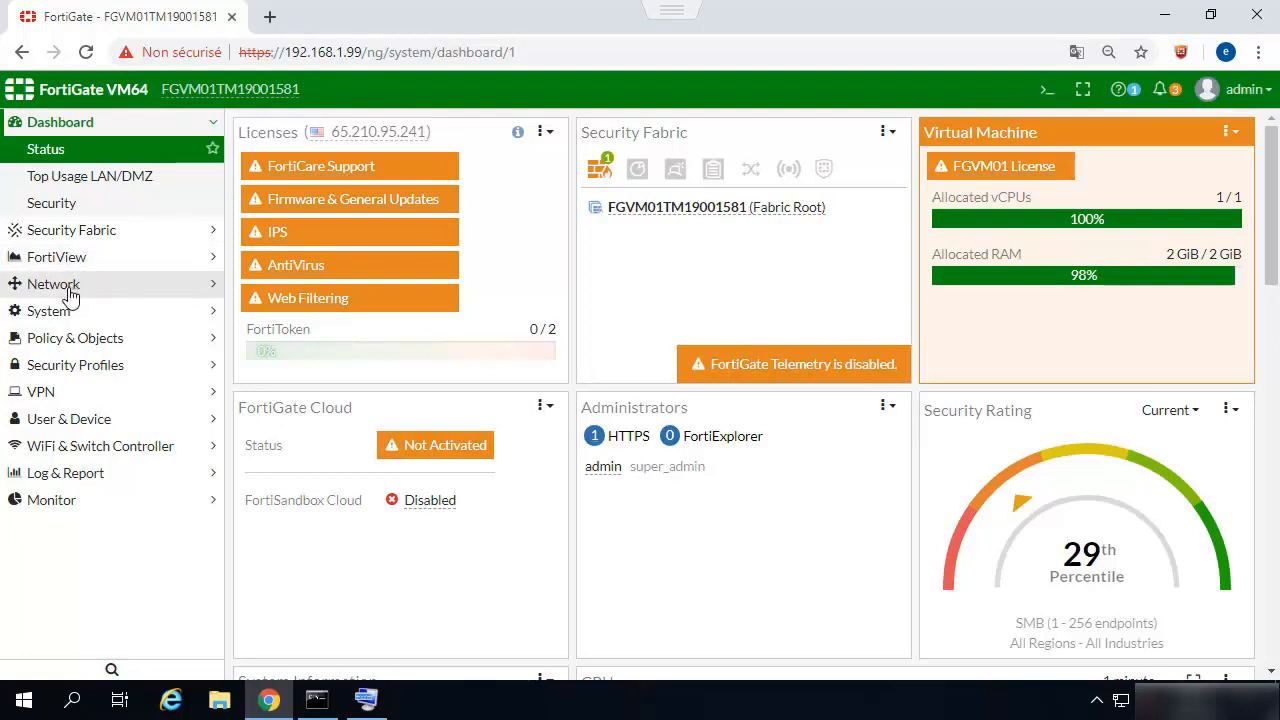
Open the SD-WAN network settings, enable SD-WAN and check which interfaces can be chosen for a new member.
click(68, 290)
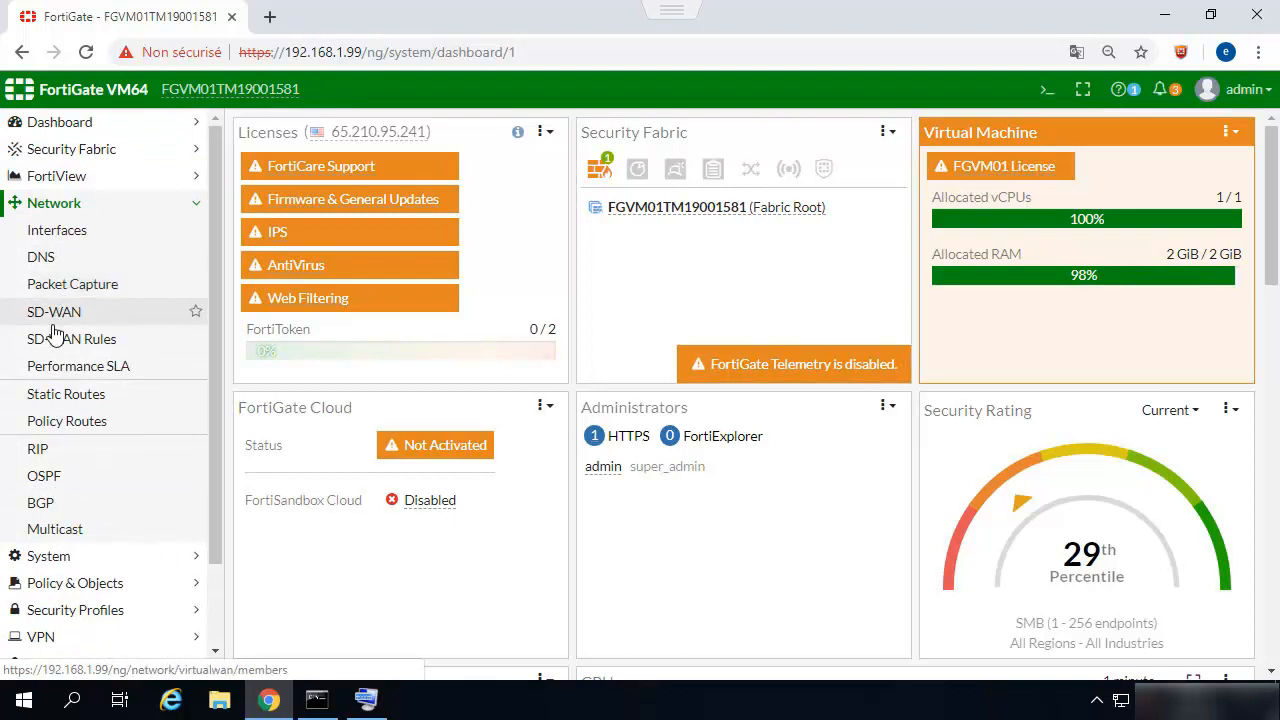
click(50, 313)
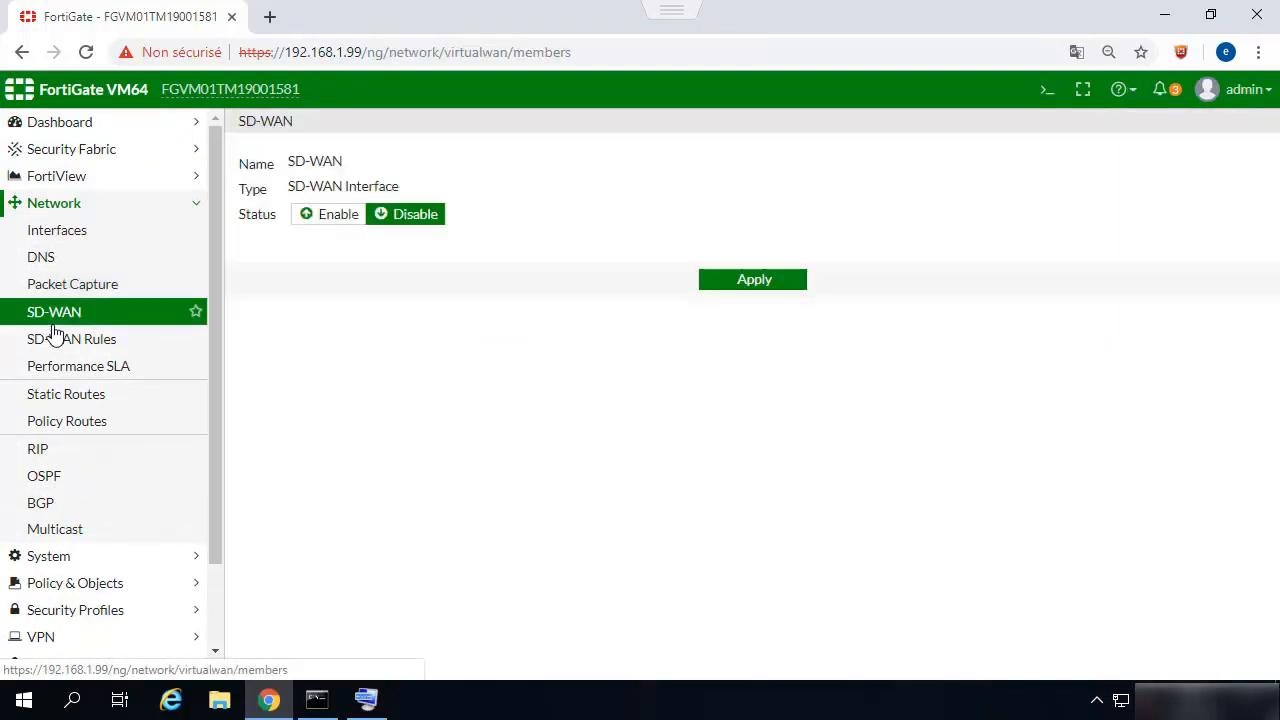
click(333, 218)
click(384, 292)
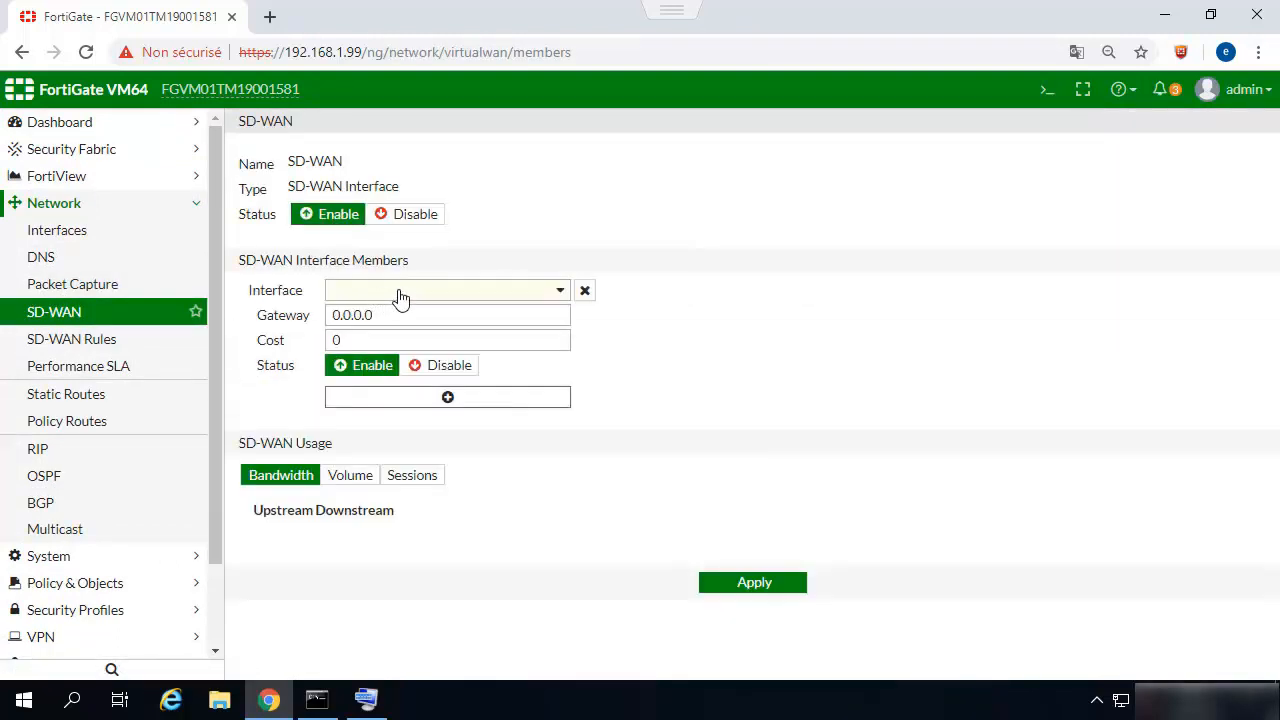
click(400, 295)
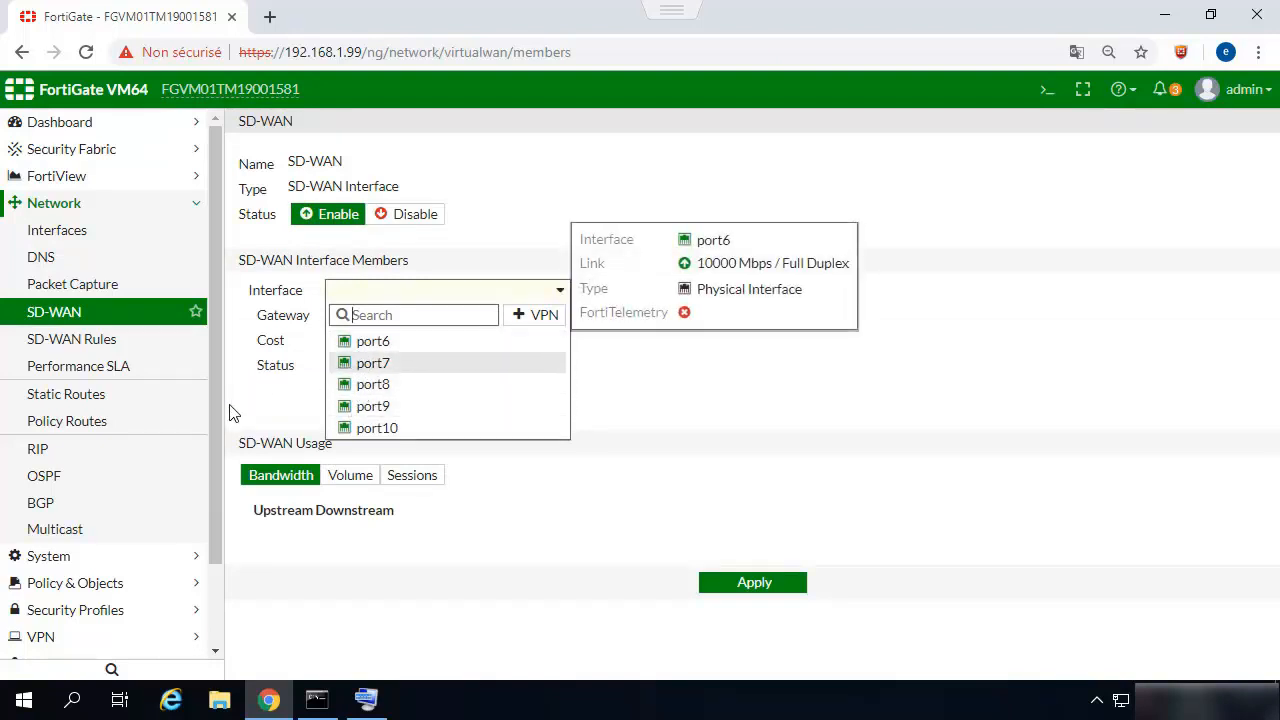
click(259, 400)
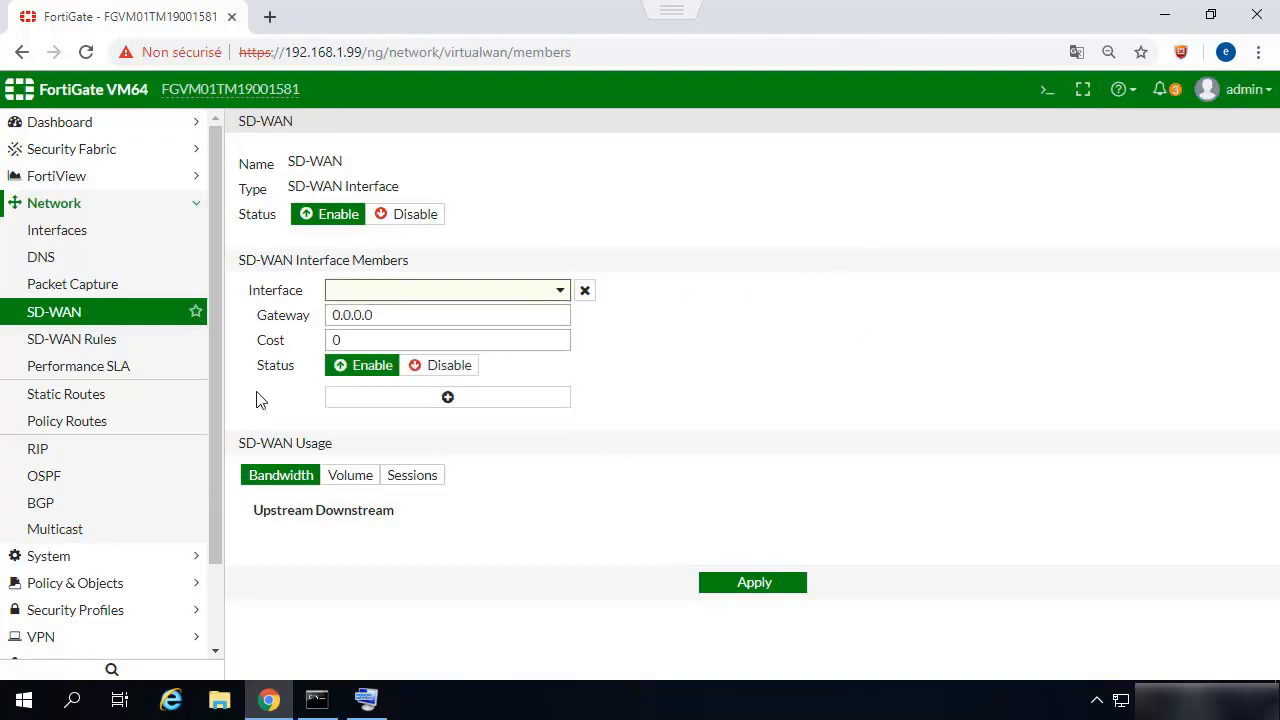
Open the references of port2 in the network interfaces list and delete the port2-monitor health check.
click(68, 209)
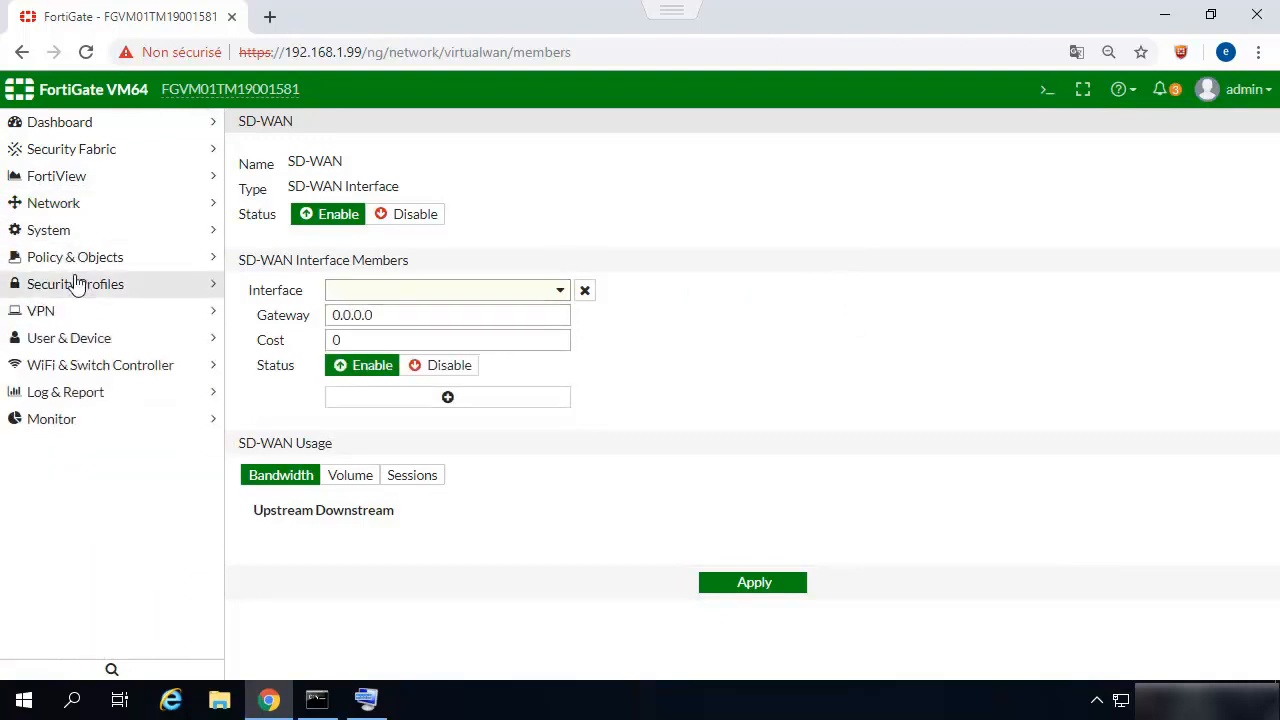
click(75, 206)
click(67, 233)
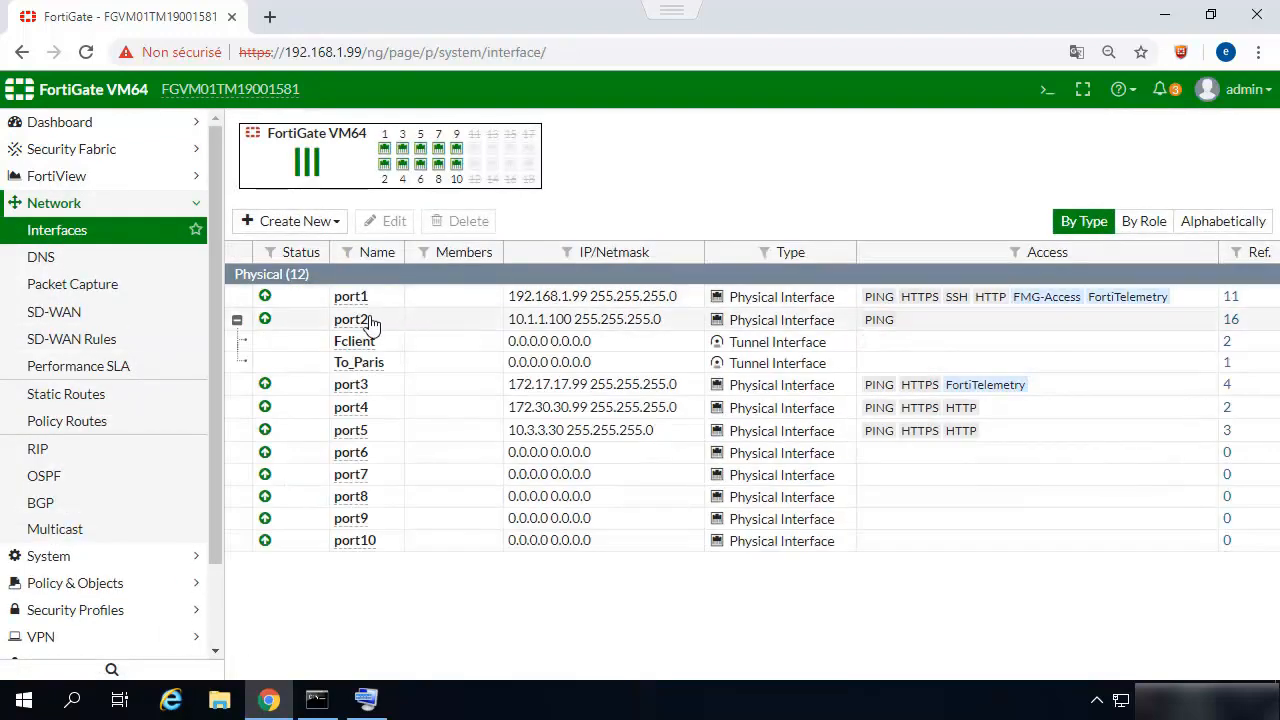
click(370, 322)
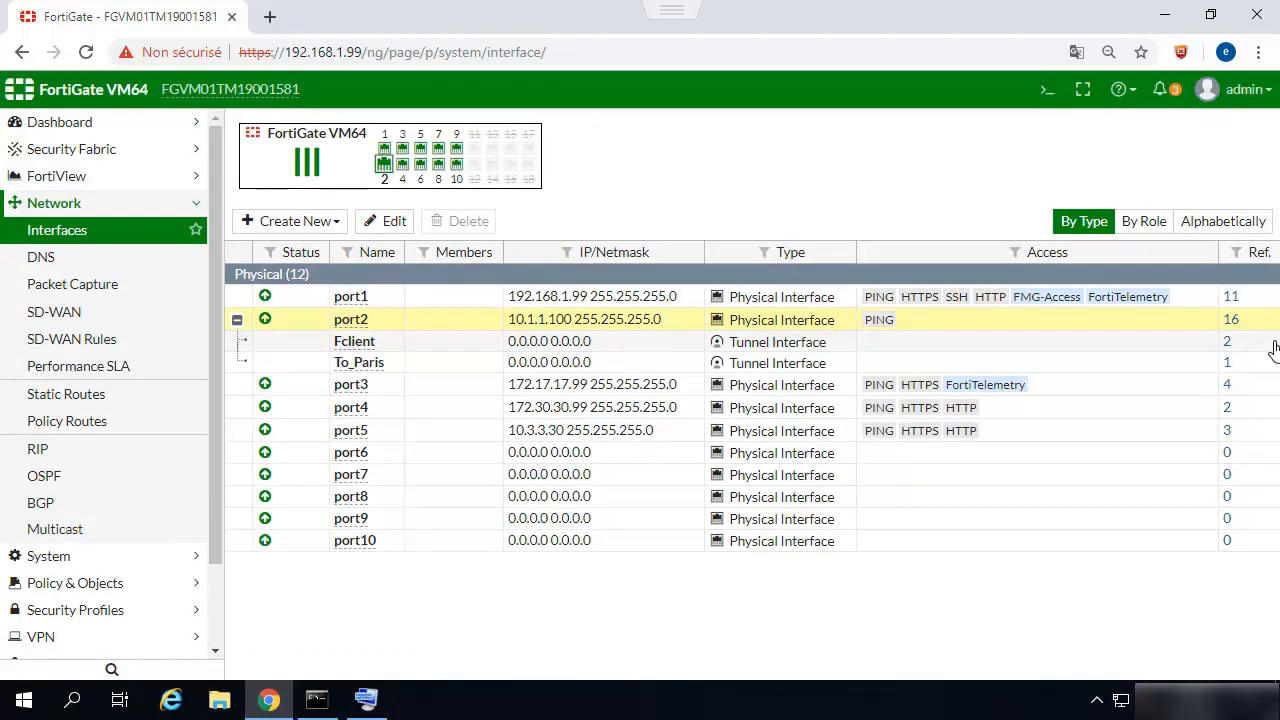
click(1228, 322)
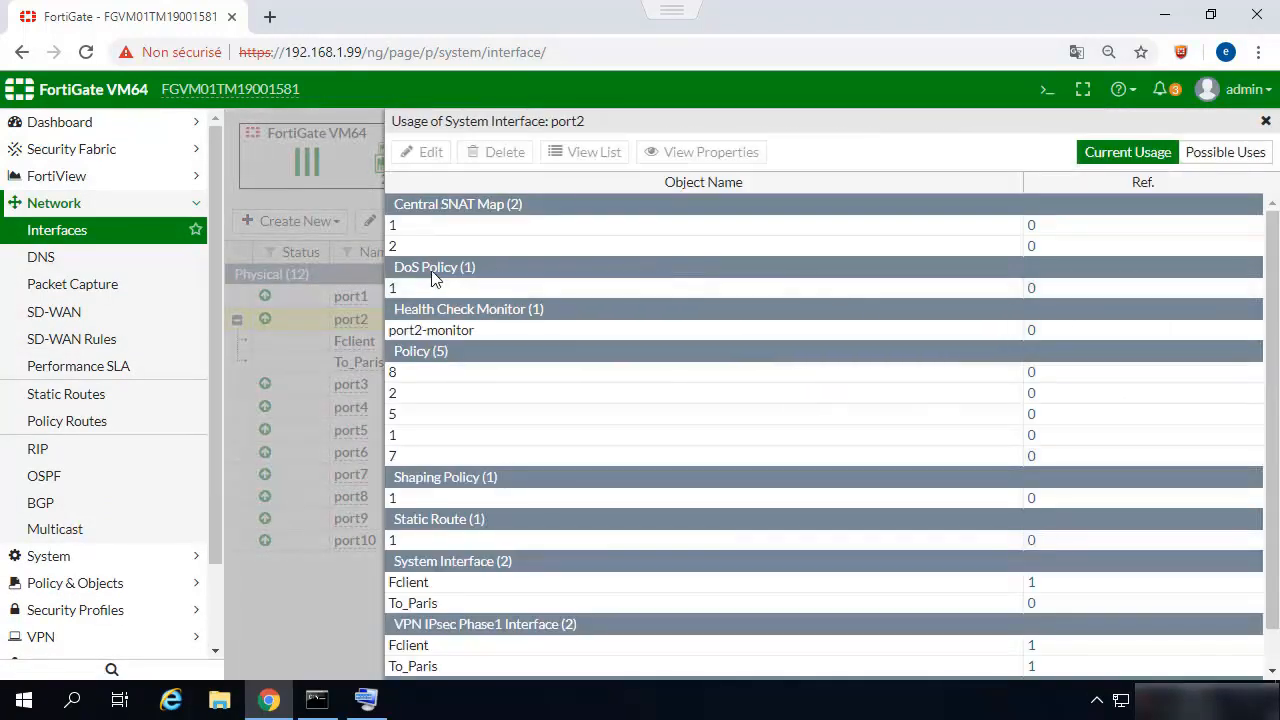
click(431, 331)
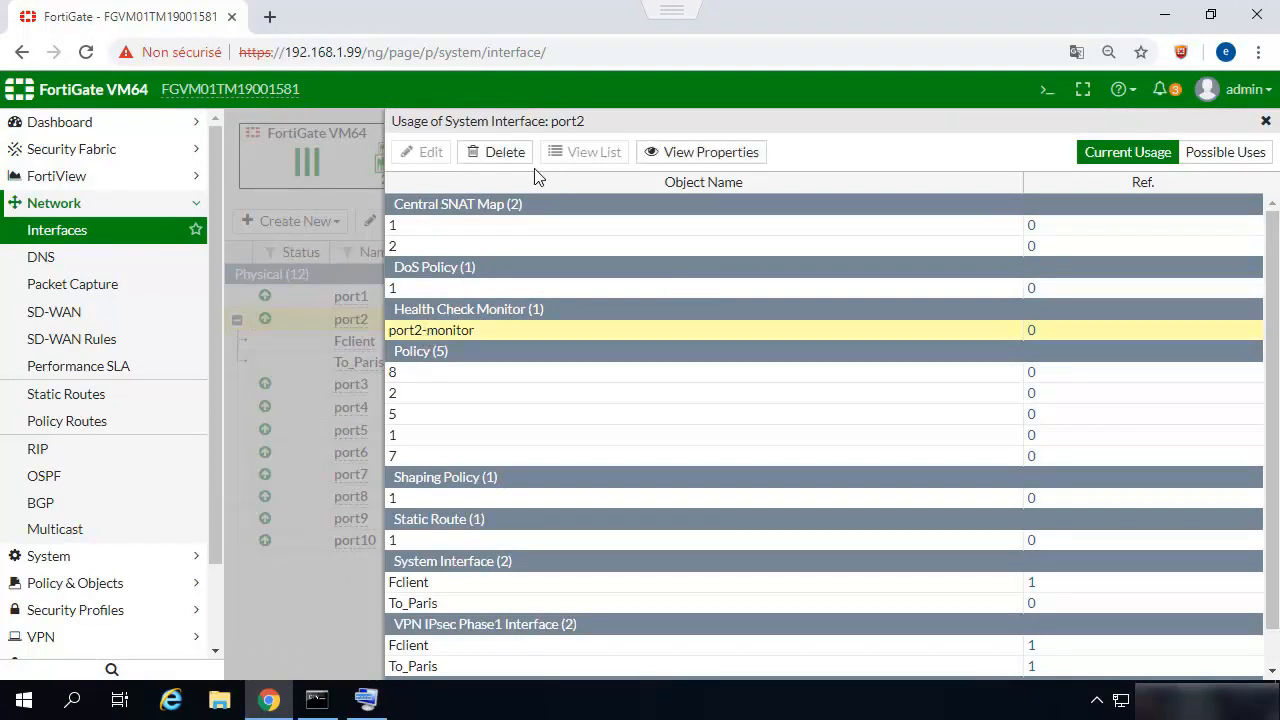
click(500, 155)
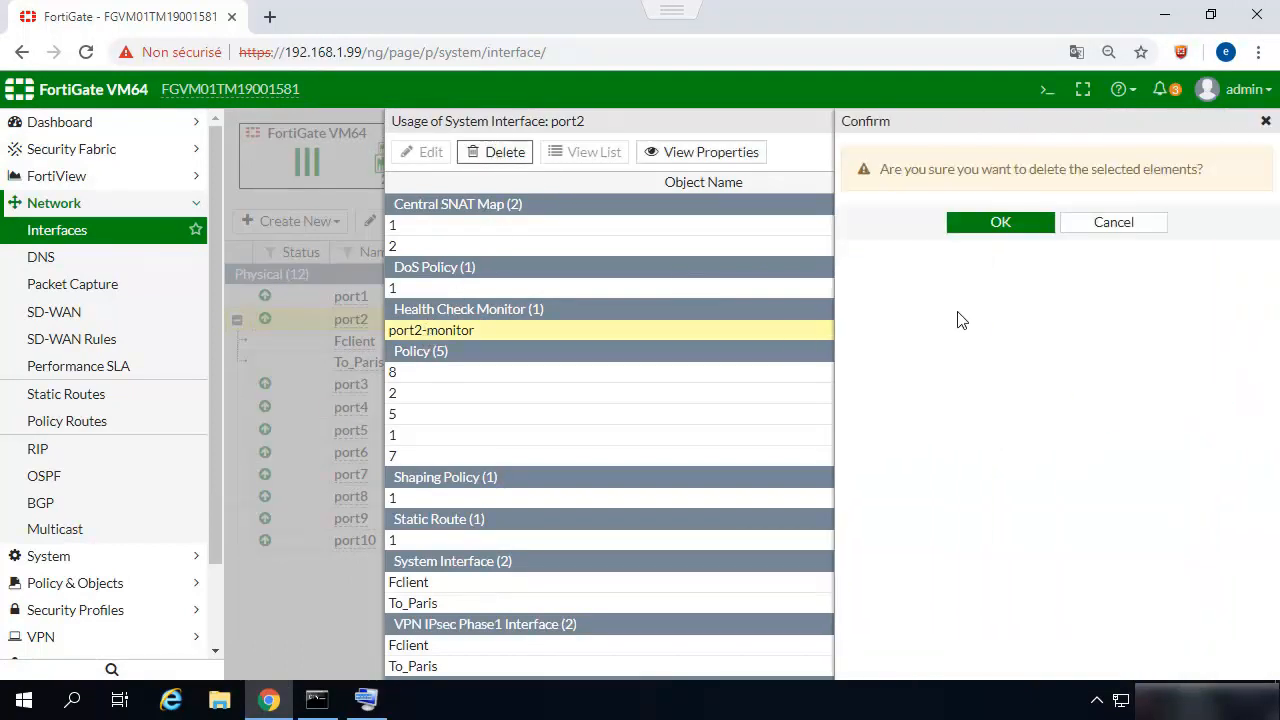
click(1014, 223)
Delete policies 8, 2, 5, 1 and 7 together with static route 1 from the objects referencing port2.
click(424, 338)
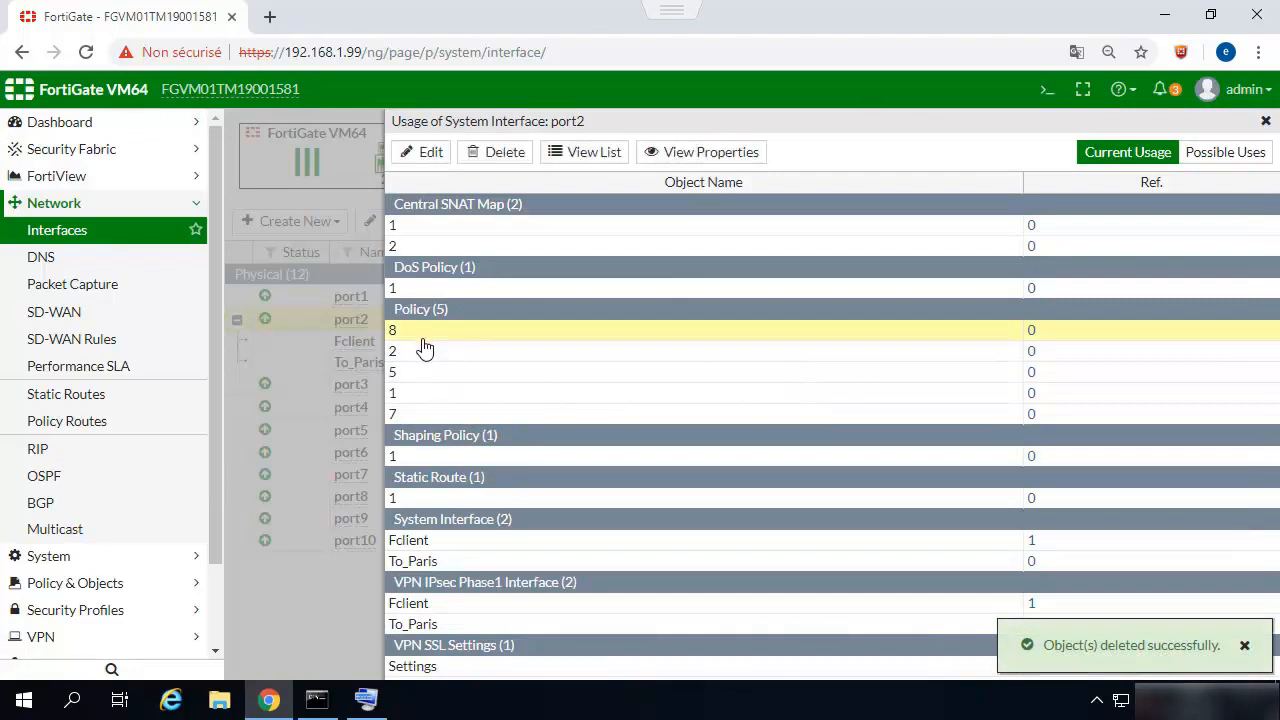
ctrl+click(424, 347)
shift+click(414, 396)
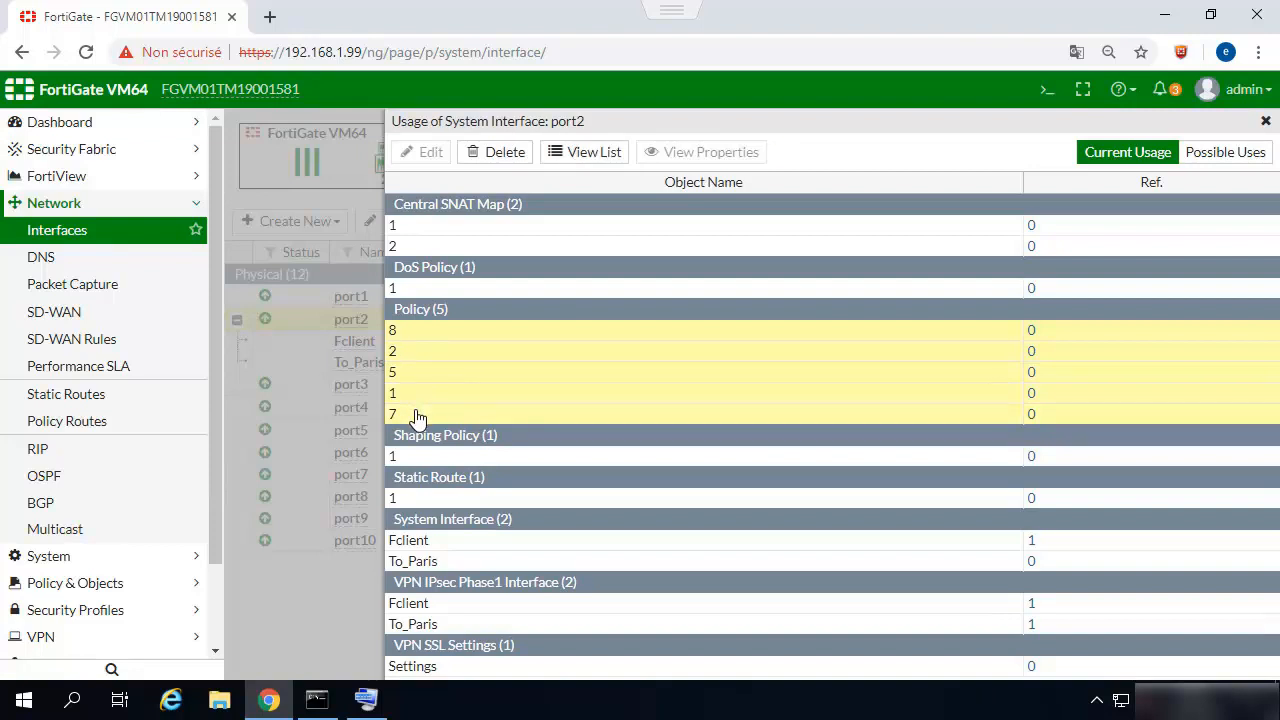
ctrl+click(443, 497)
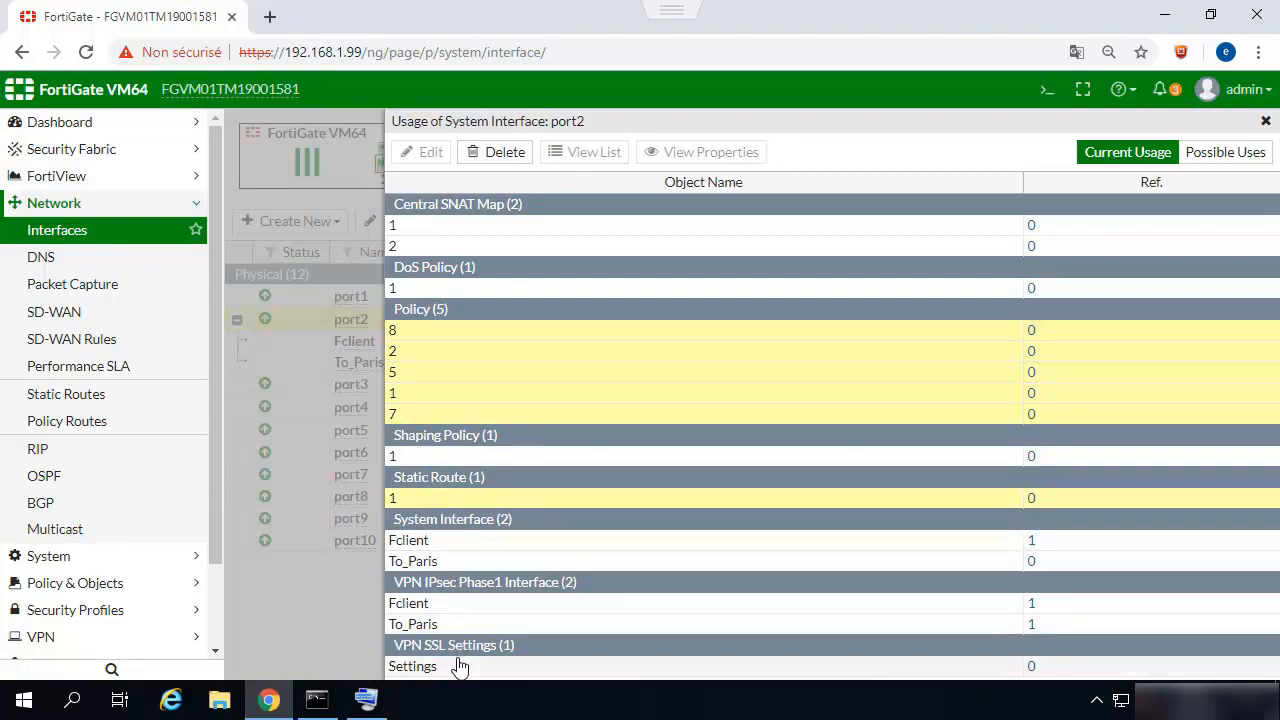
click(498, 150)
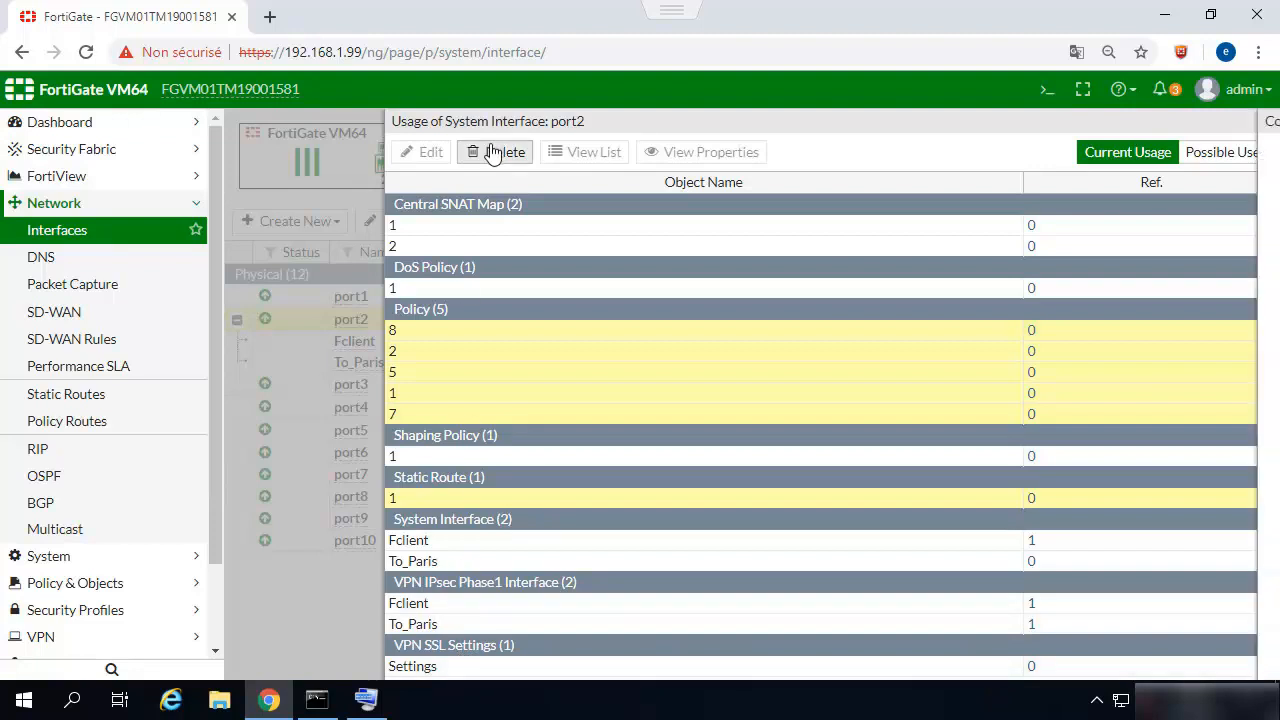
click(1001, 228)
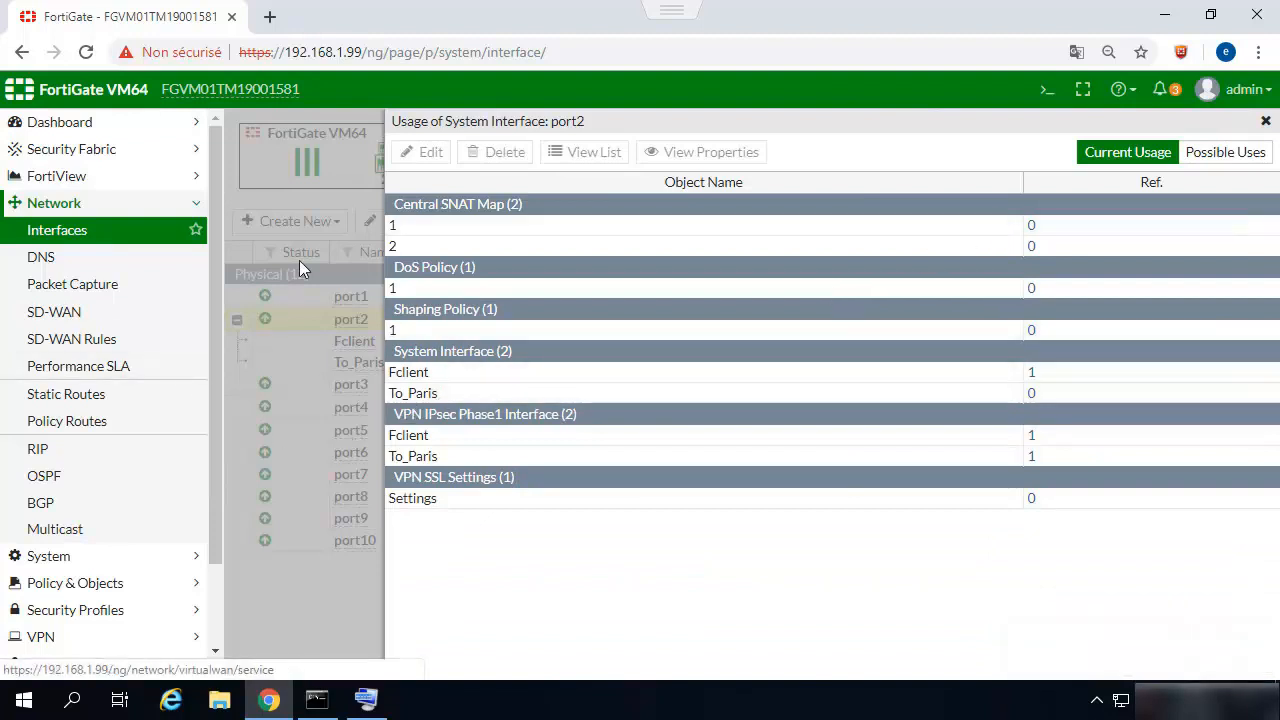
Open the references of port5 and delete its port5-monitor health check, policy 10 and policy route 1.
click(48, 230)
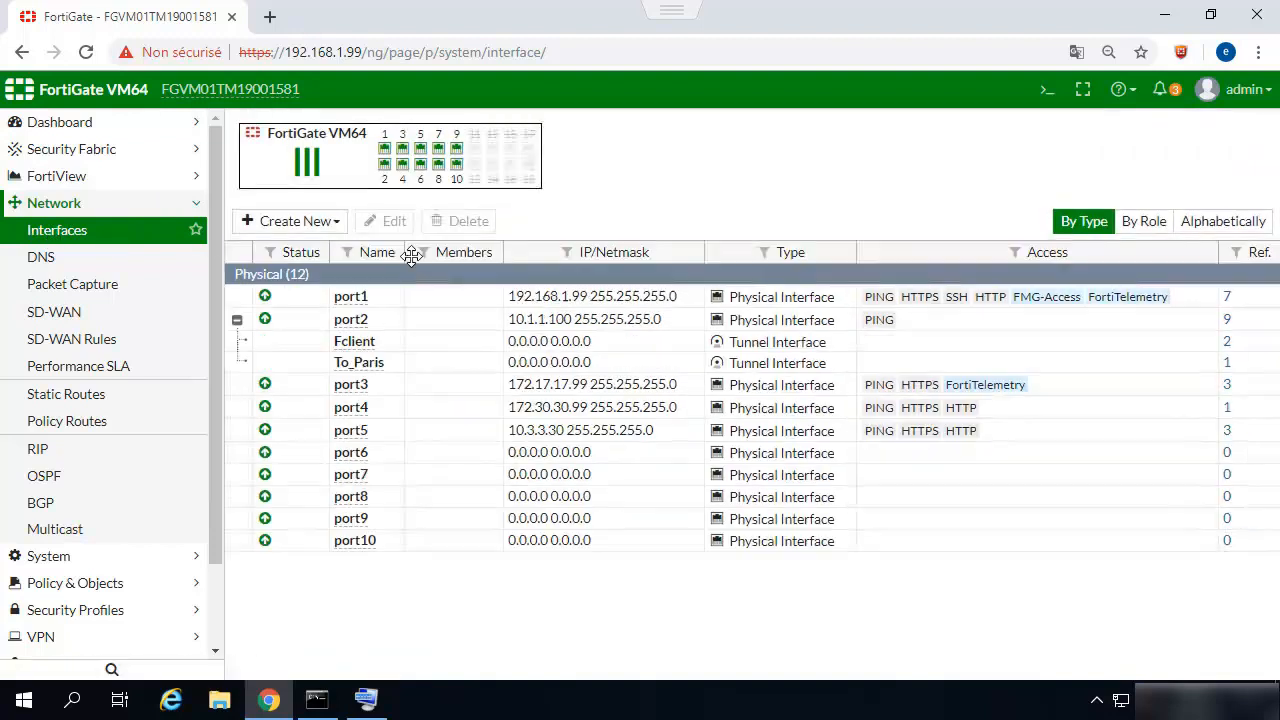
click(350, 436)
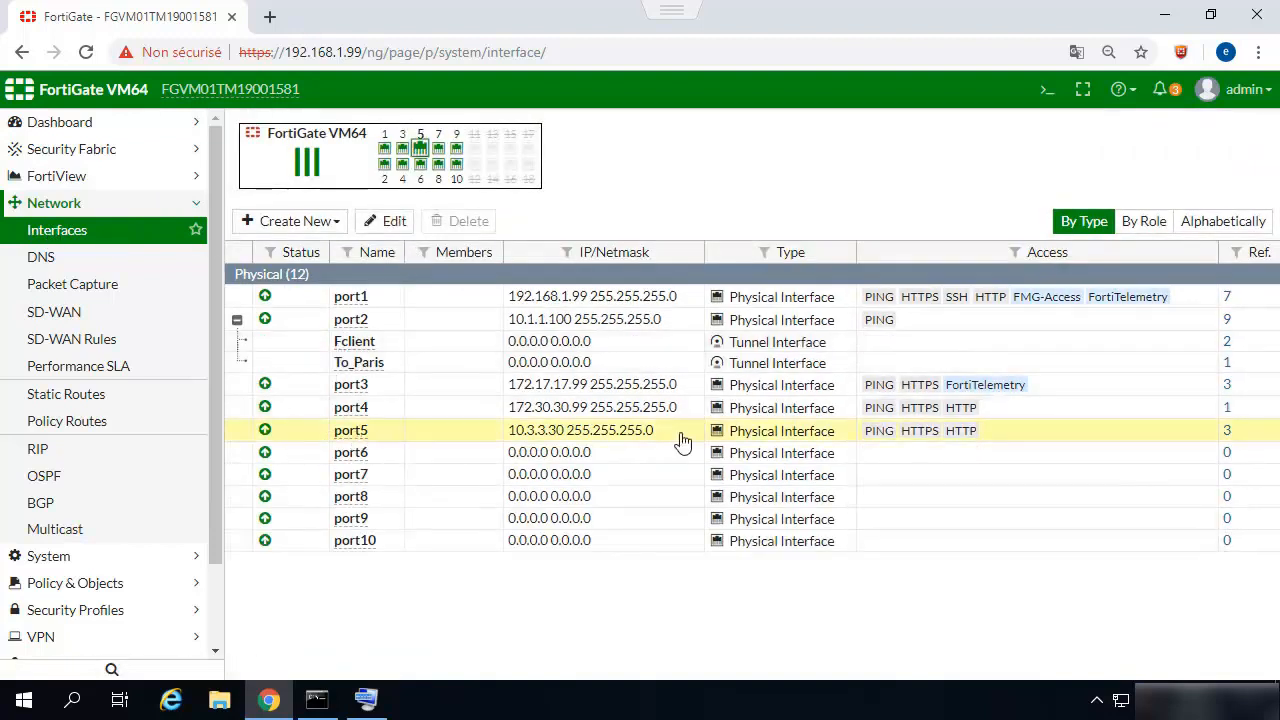
click(1228, 440)
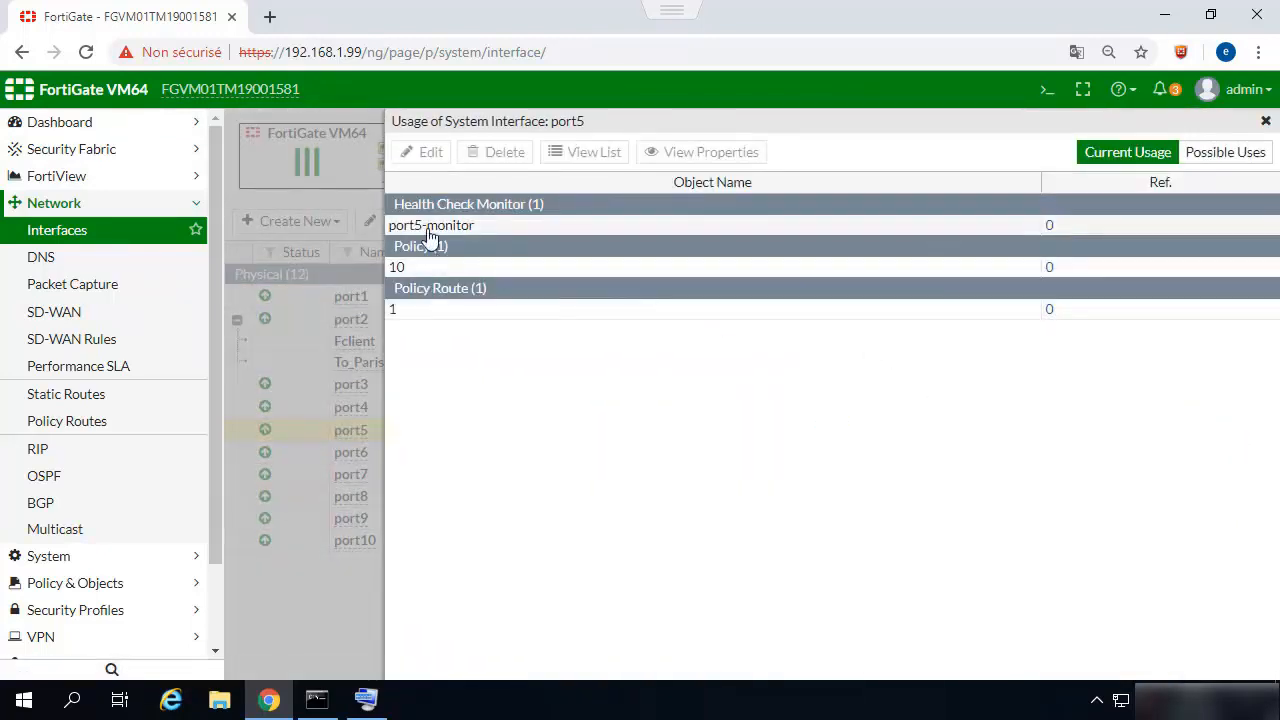
click(430, 230)
ctrl+click(415, 268)
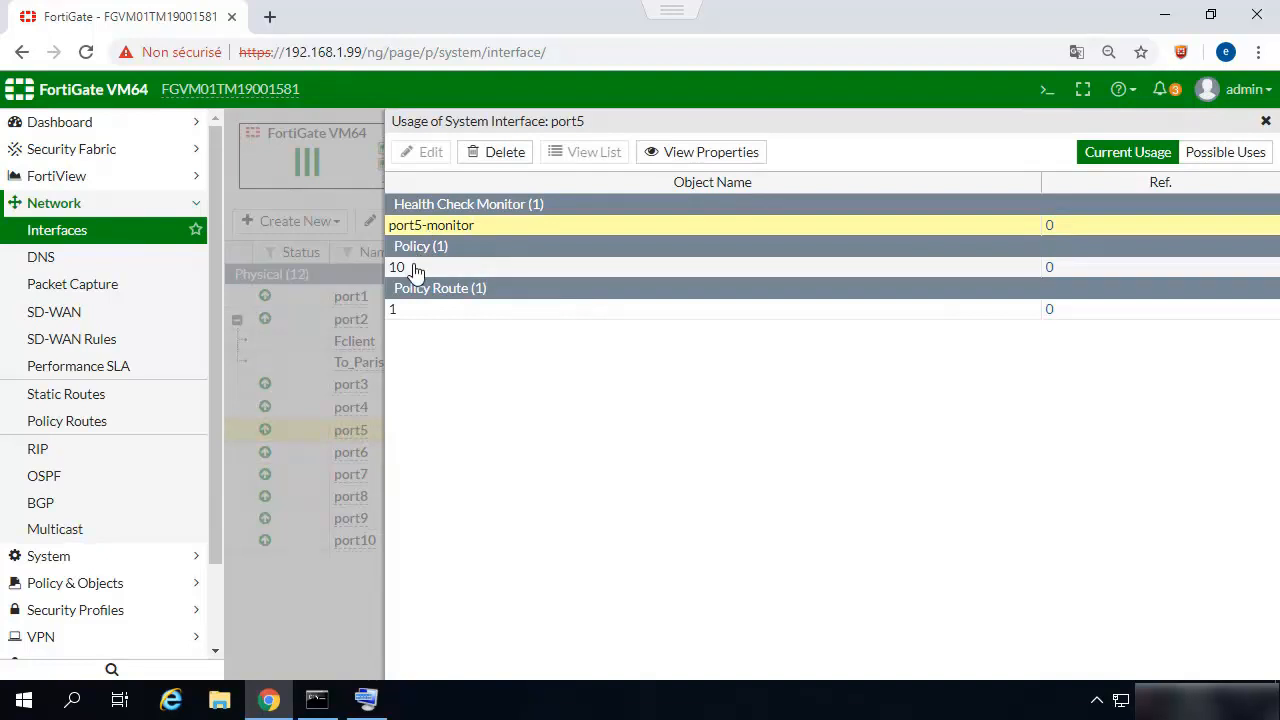
ctrl+click(420, 308)
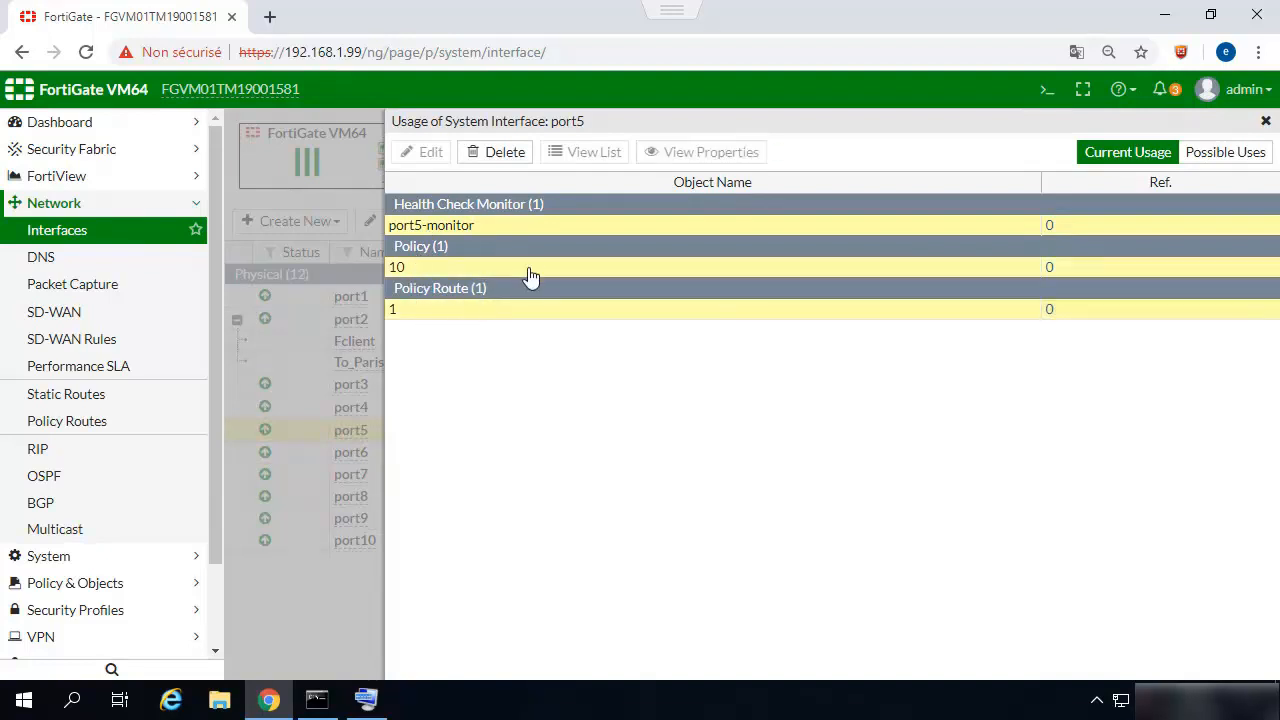
click(516, 162)
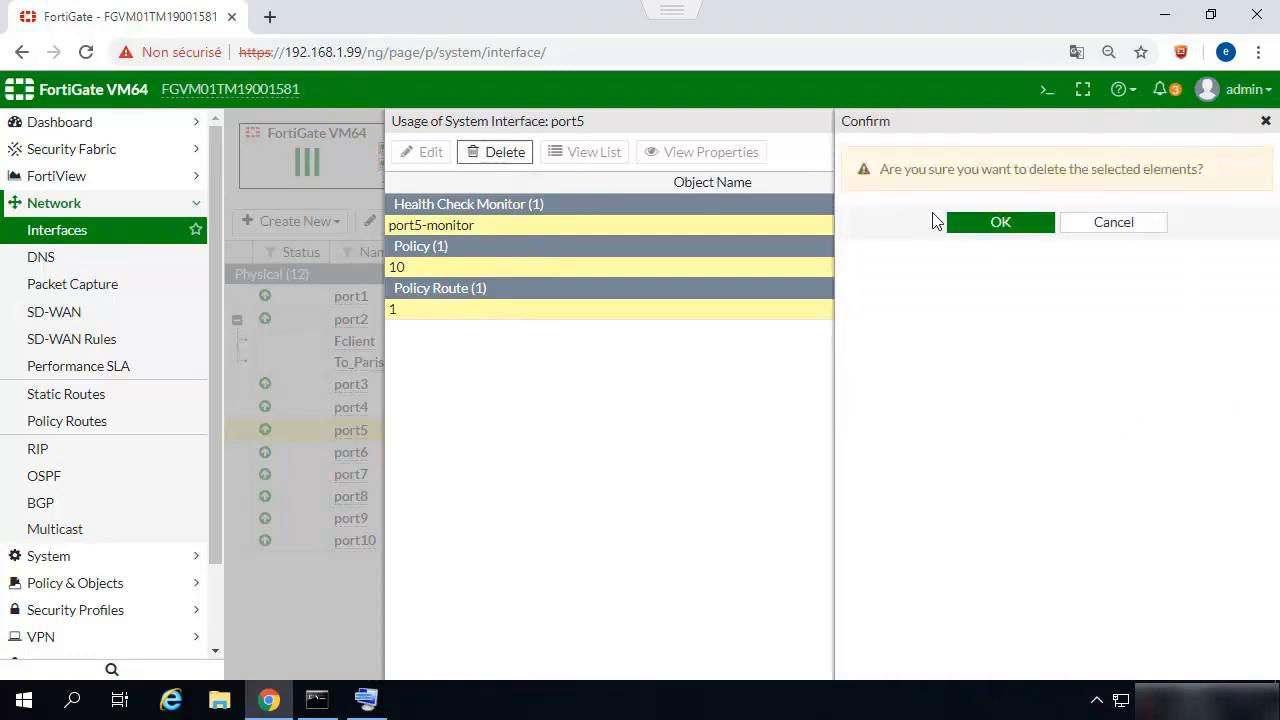
click(970, 222)
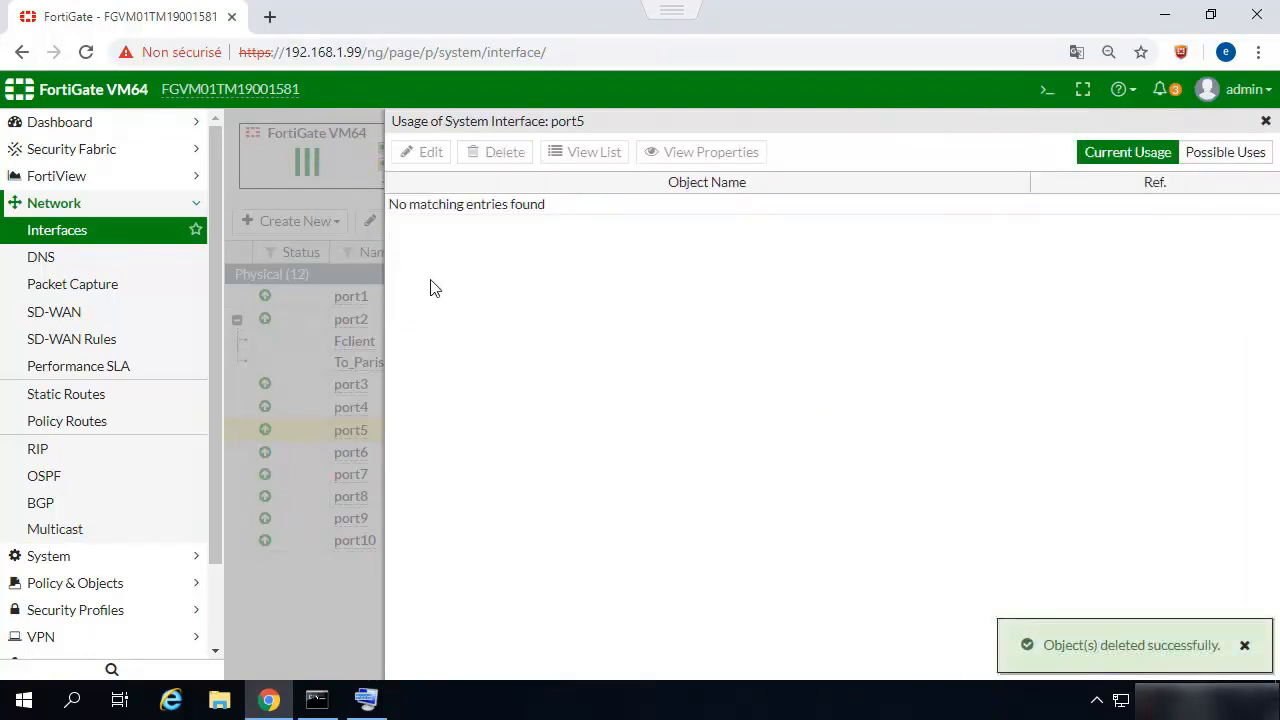
Return to the SD-WAN settings, enable SD-WAN and check whether port2 and port5 can be selected as members.
click(60, 314)
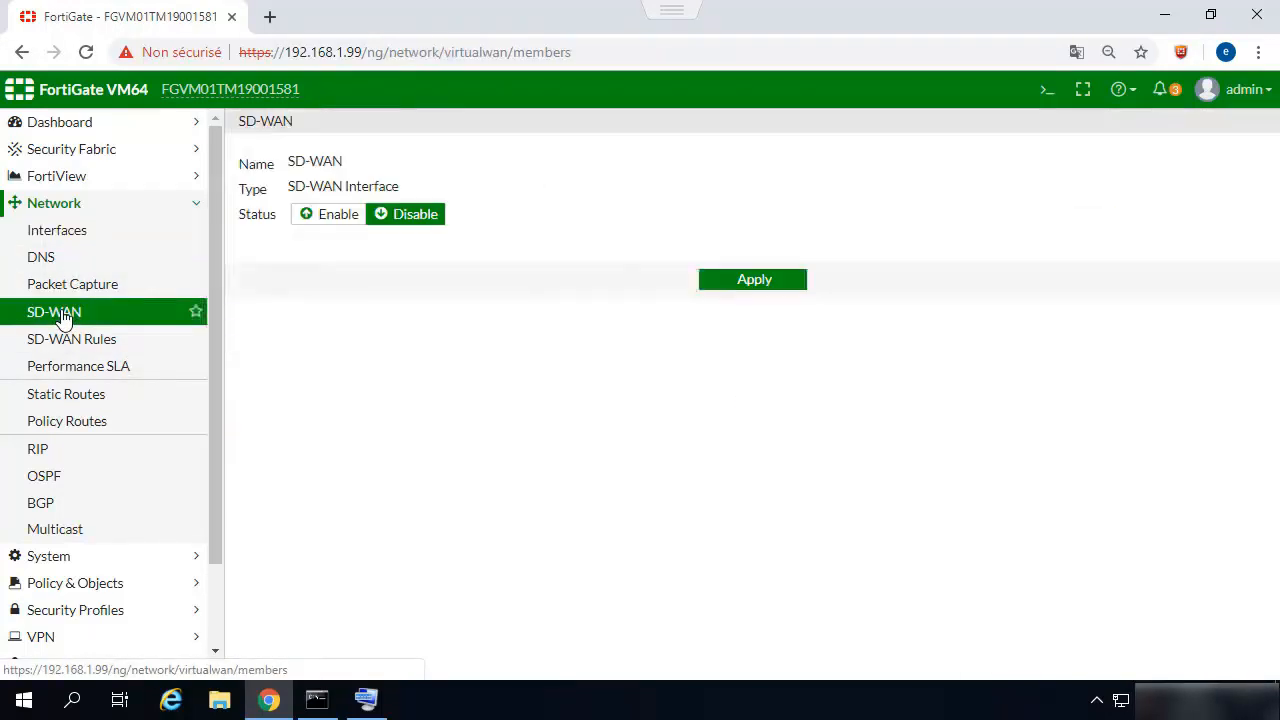
click(323, 220)
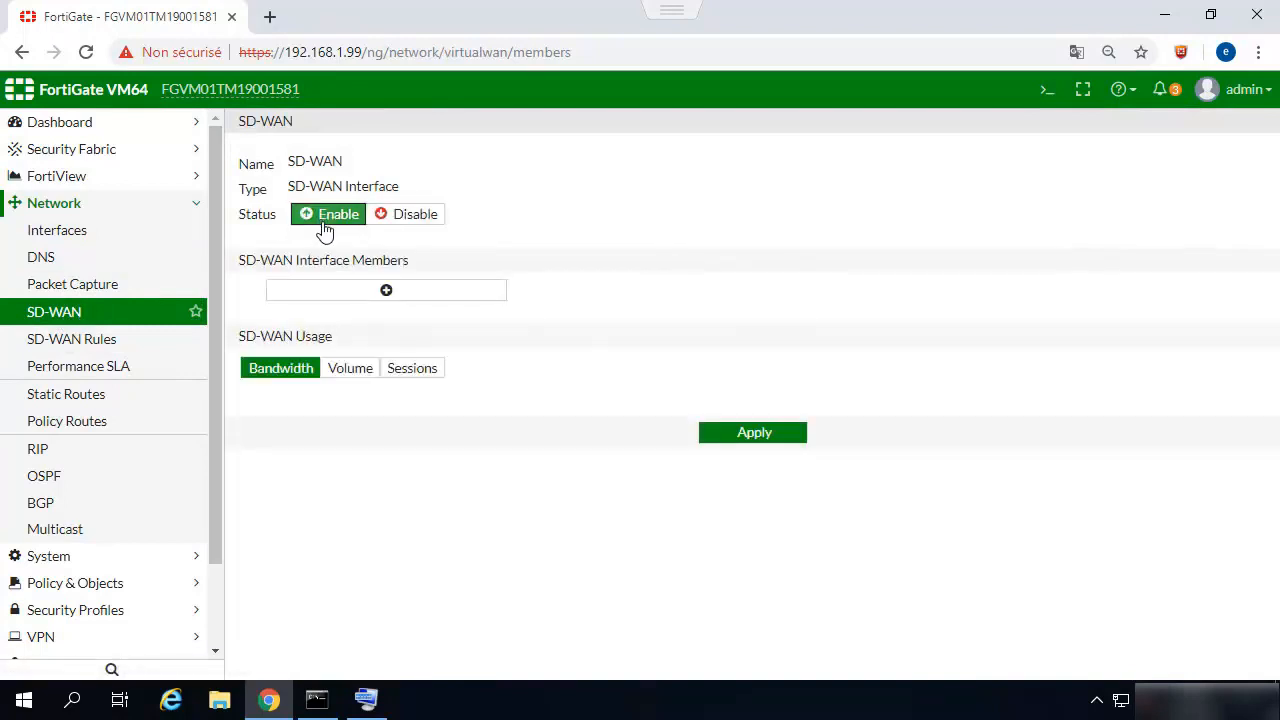
click(343, 290)
click(347, 291)
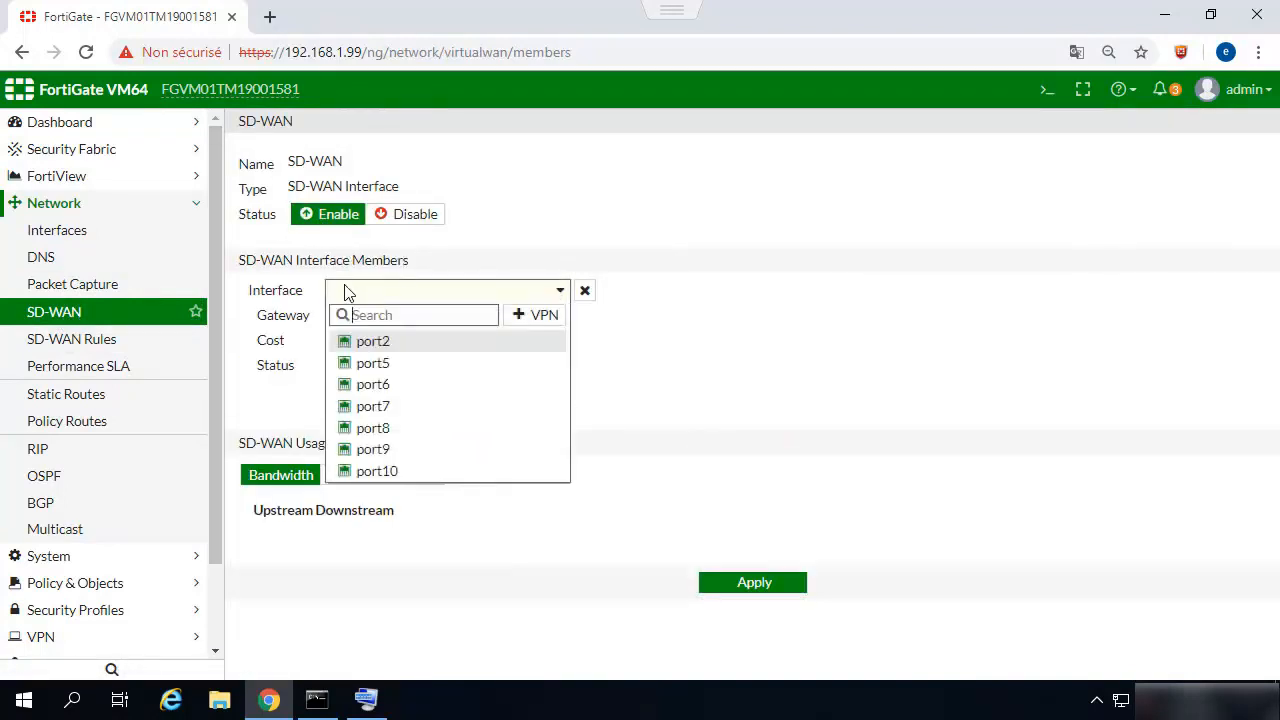
mouse_move(423, 347)
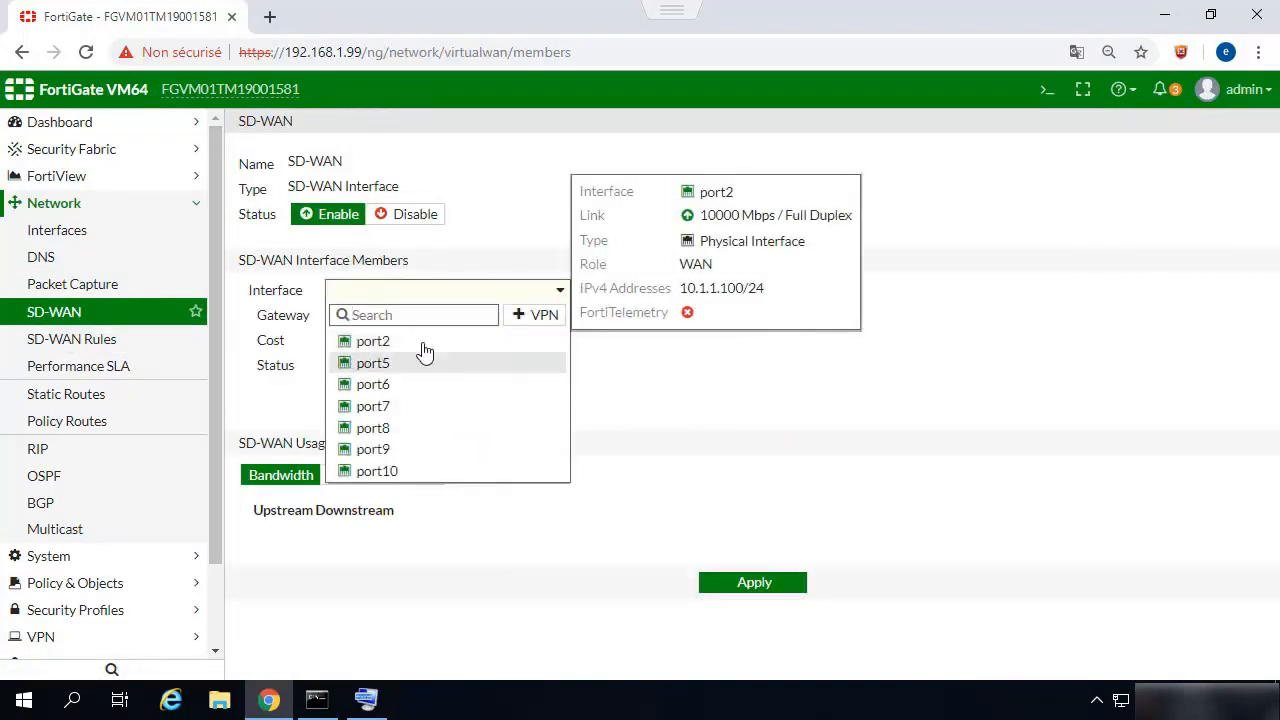
click(536, 216)
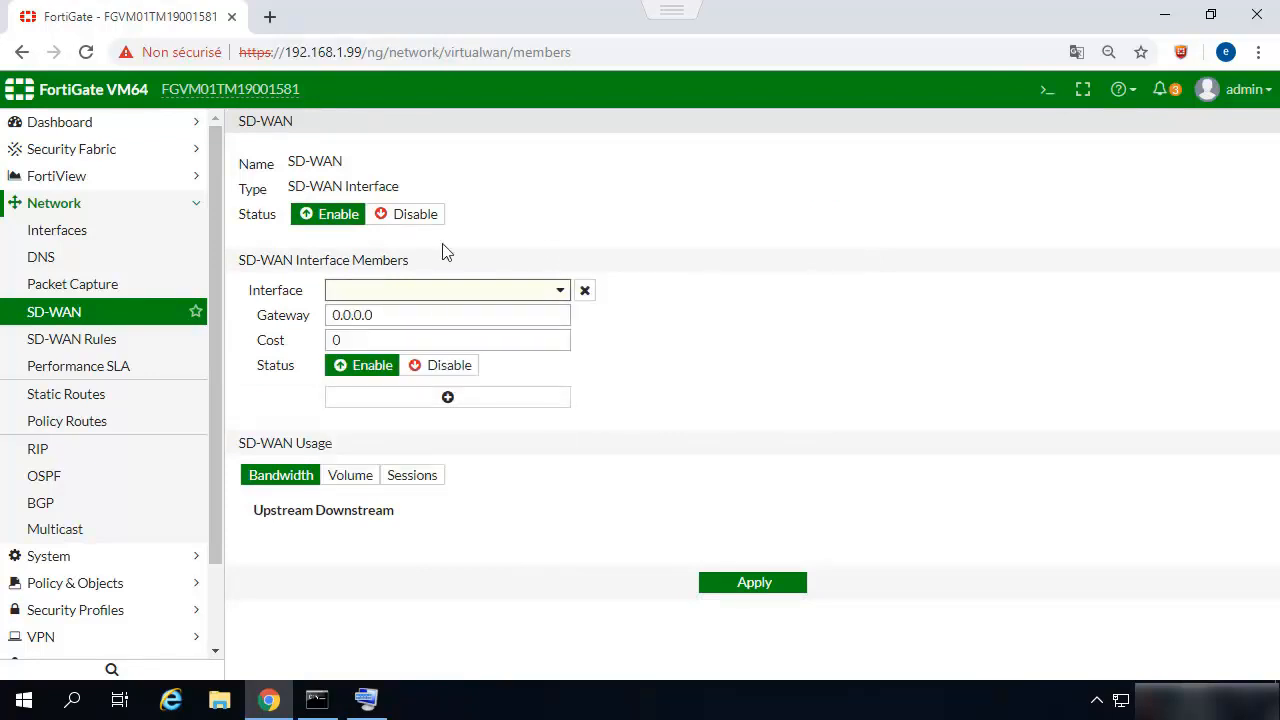
Reload the SD-WAN settings, enable SD-WAN and add port2 as an interface member.
click(58, 208)
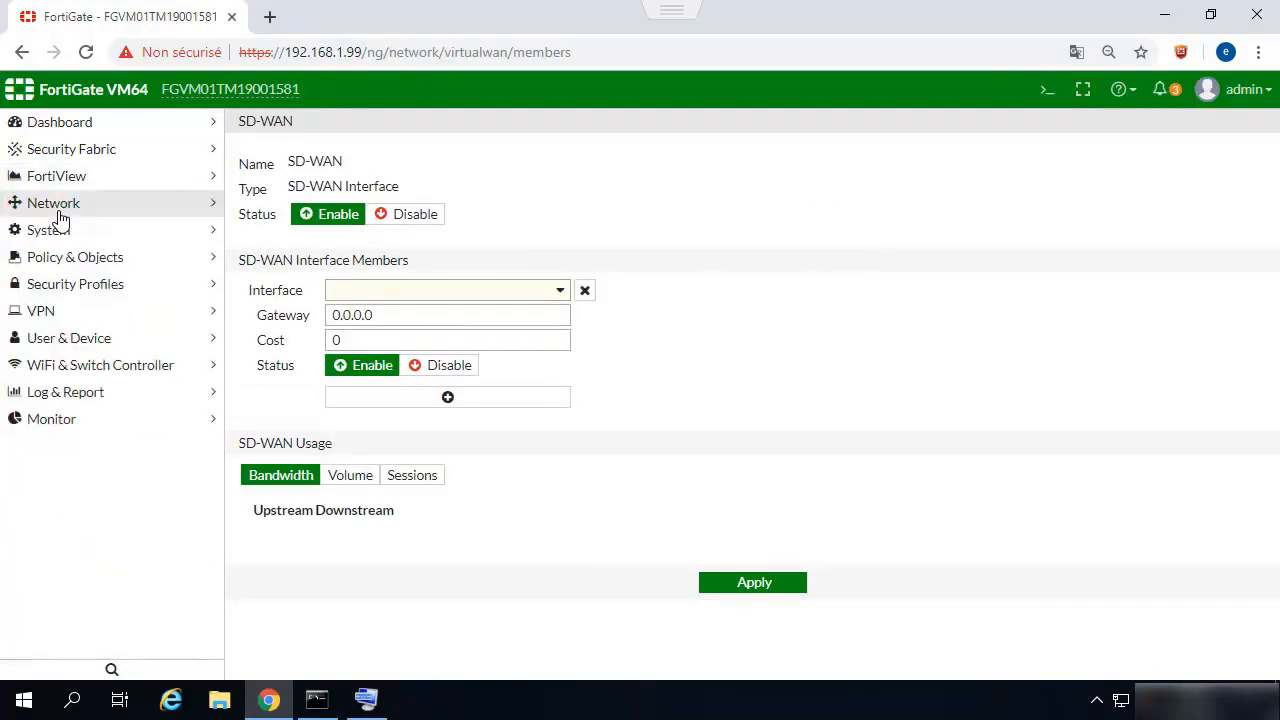
click(56, 206)
click(43, 316)
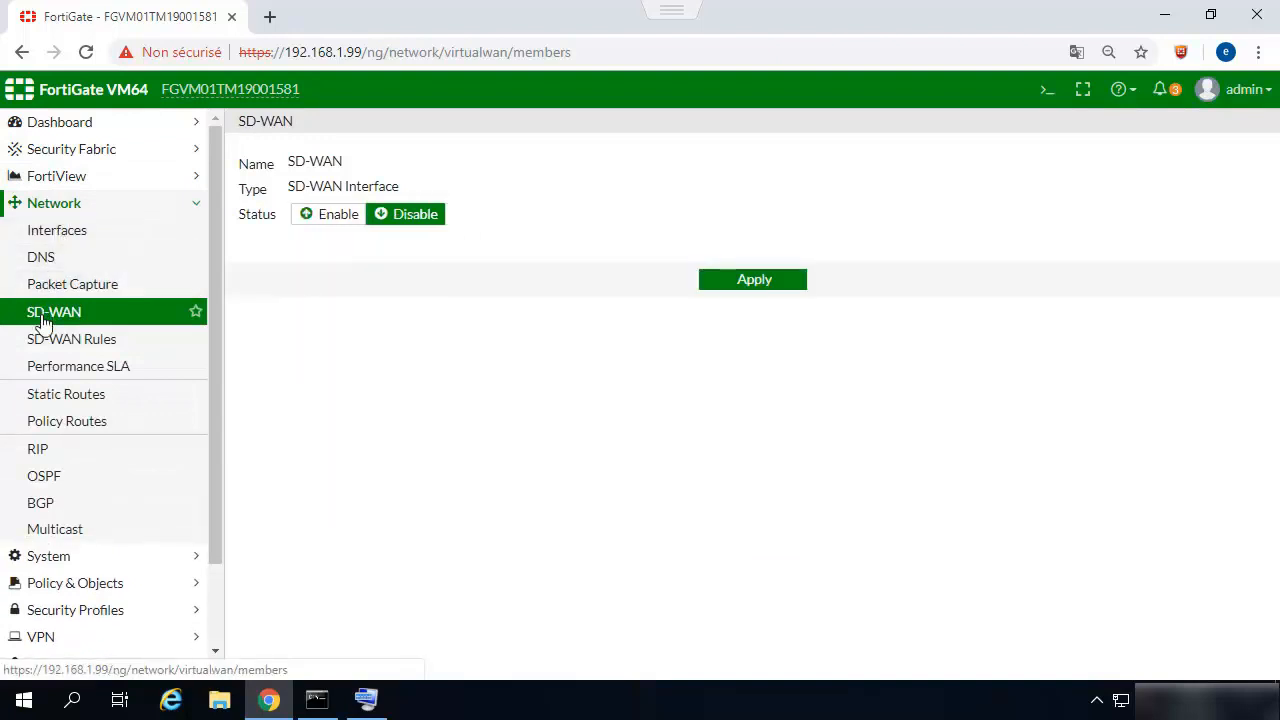
click(317, 222)
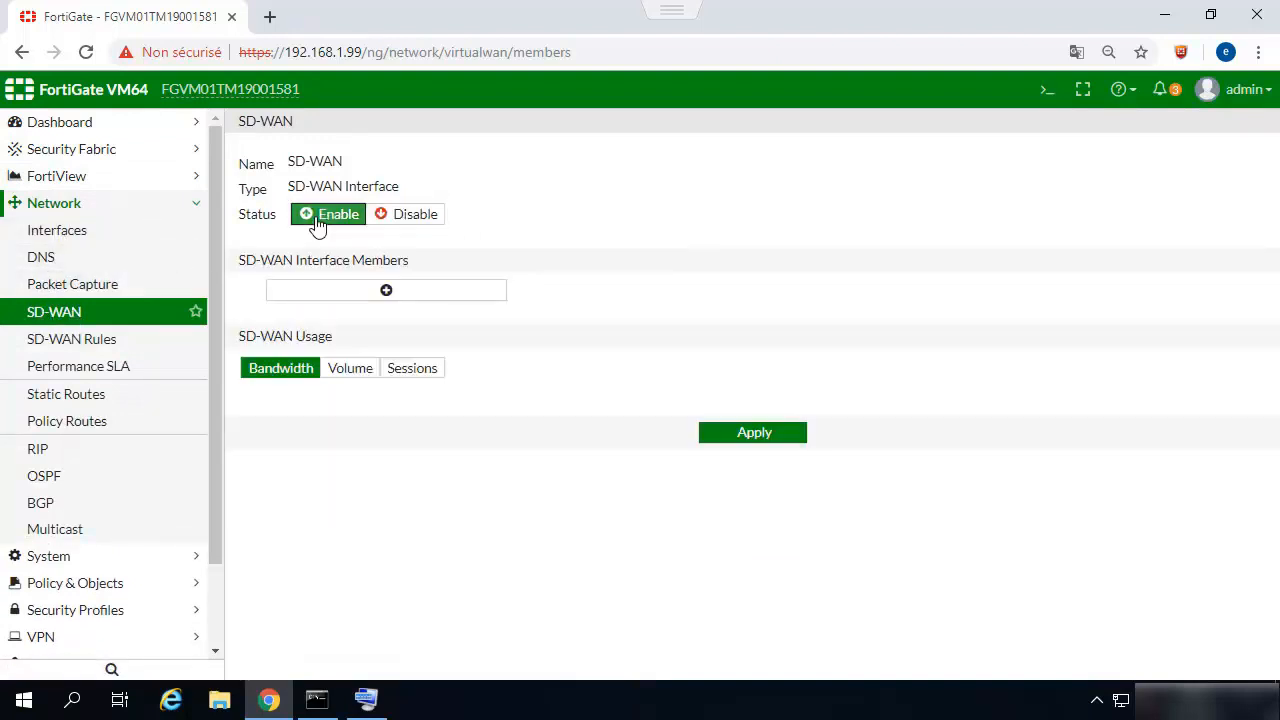
click(371, 292)
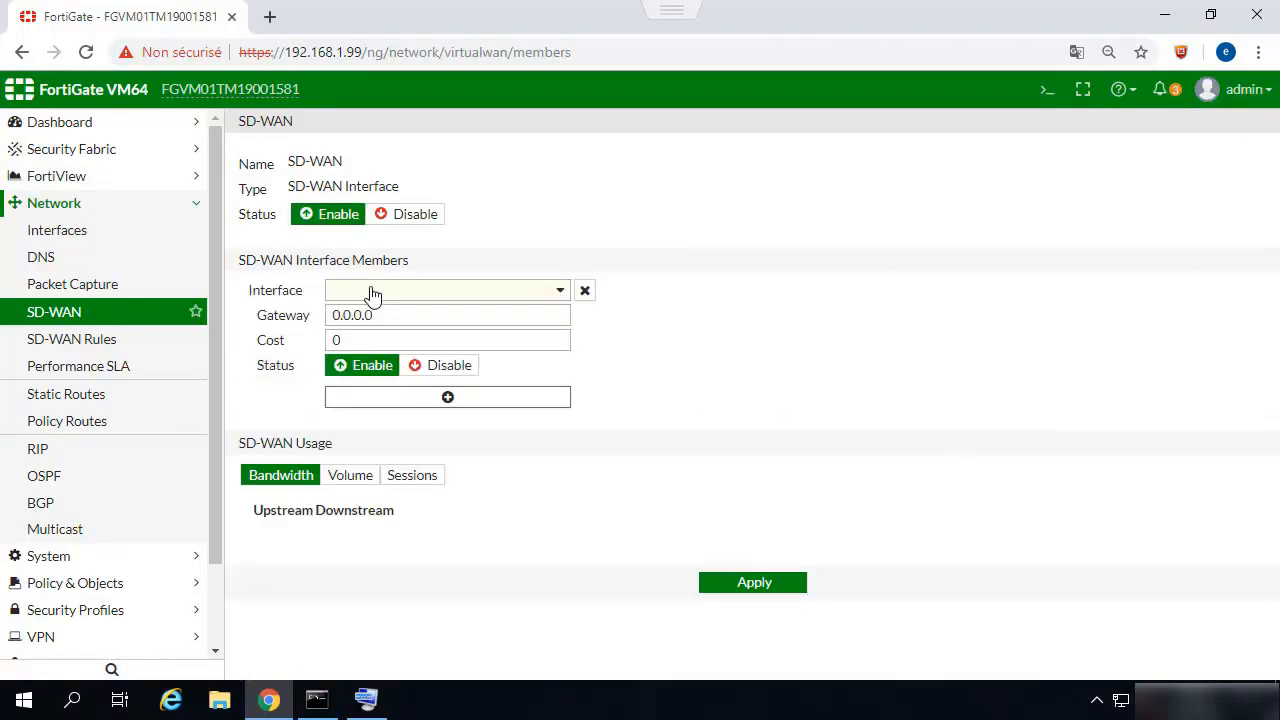
click(566, 293)
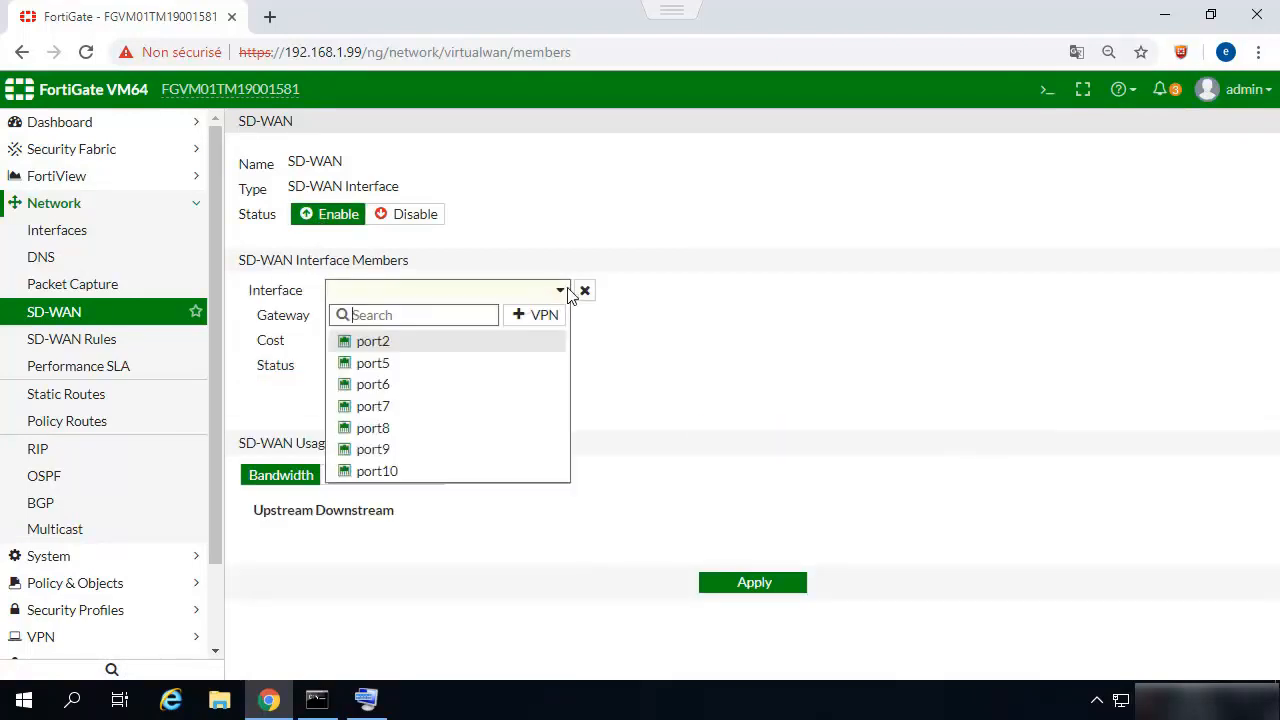
click(372, 341)
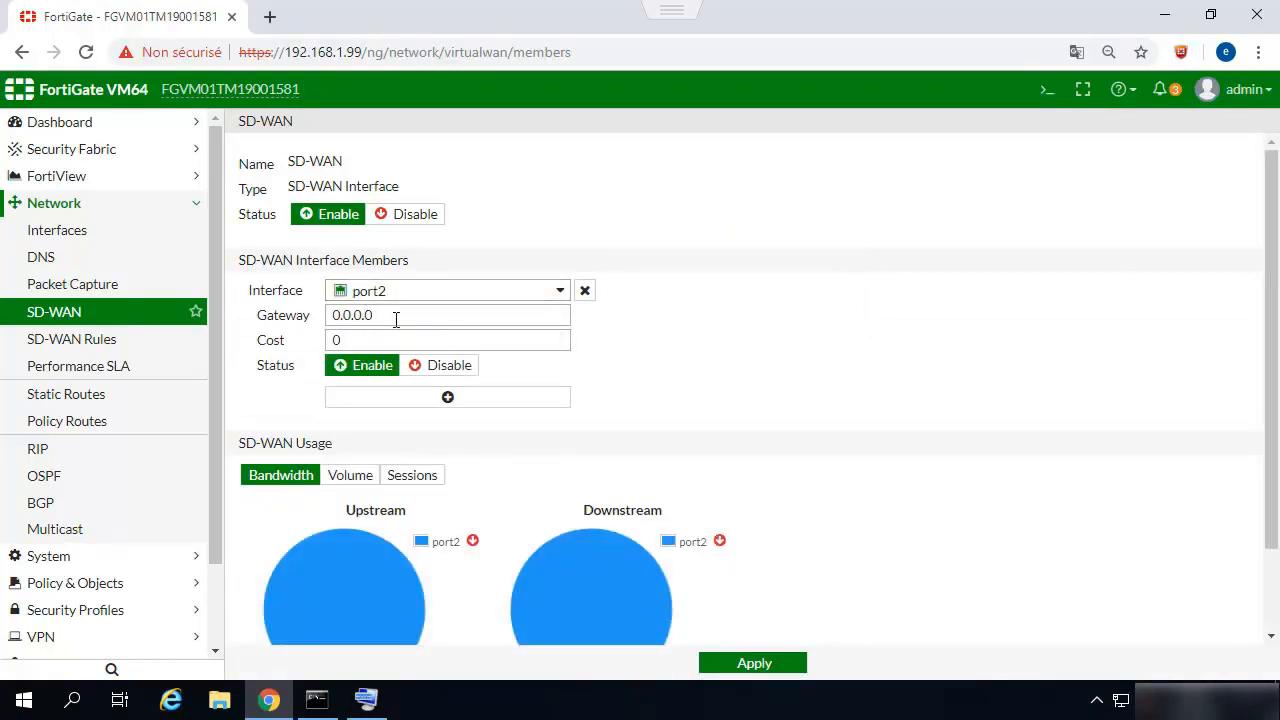
Set the gateway of the port2 SD-WAN member to 10.1.1.250.
drag(395, 321, 335, 315)
text(10)
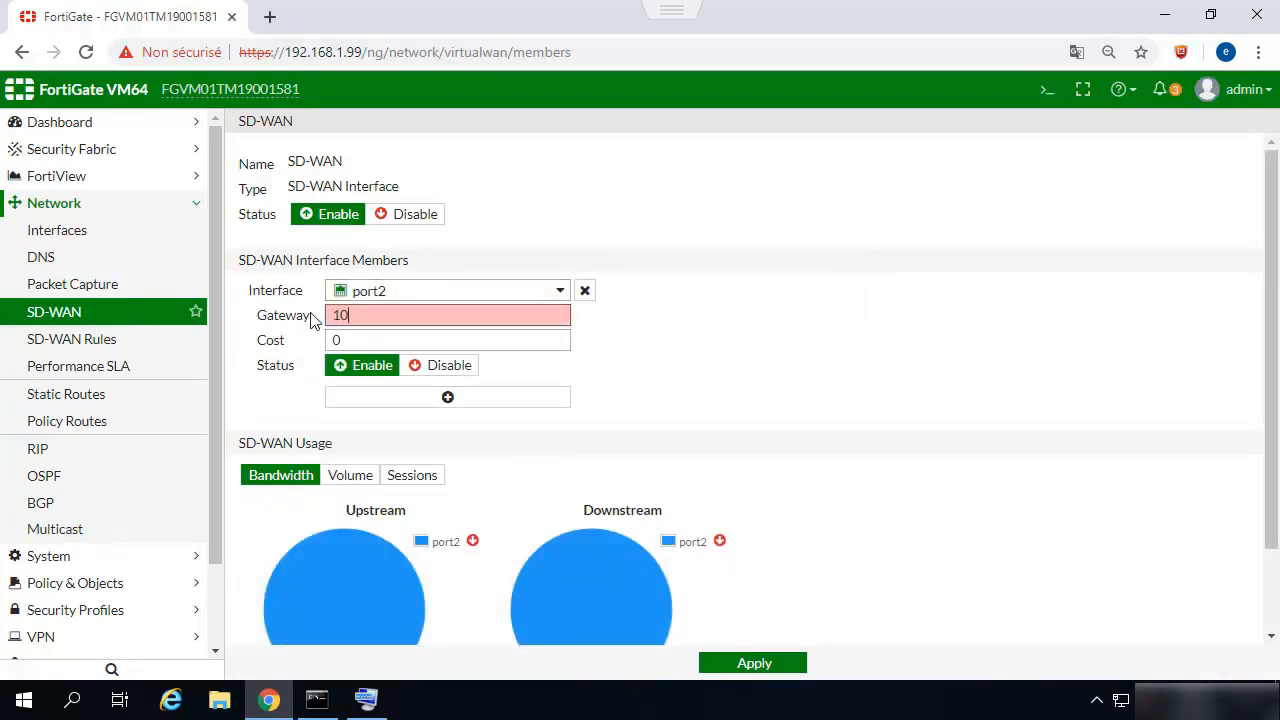
text(.1.1.250)
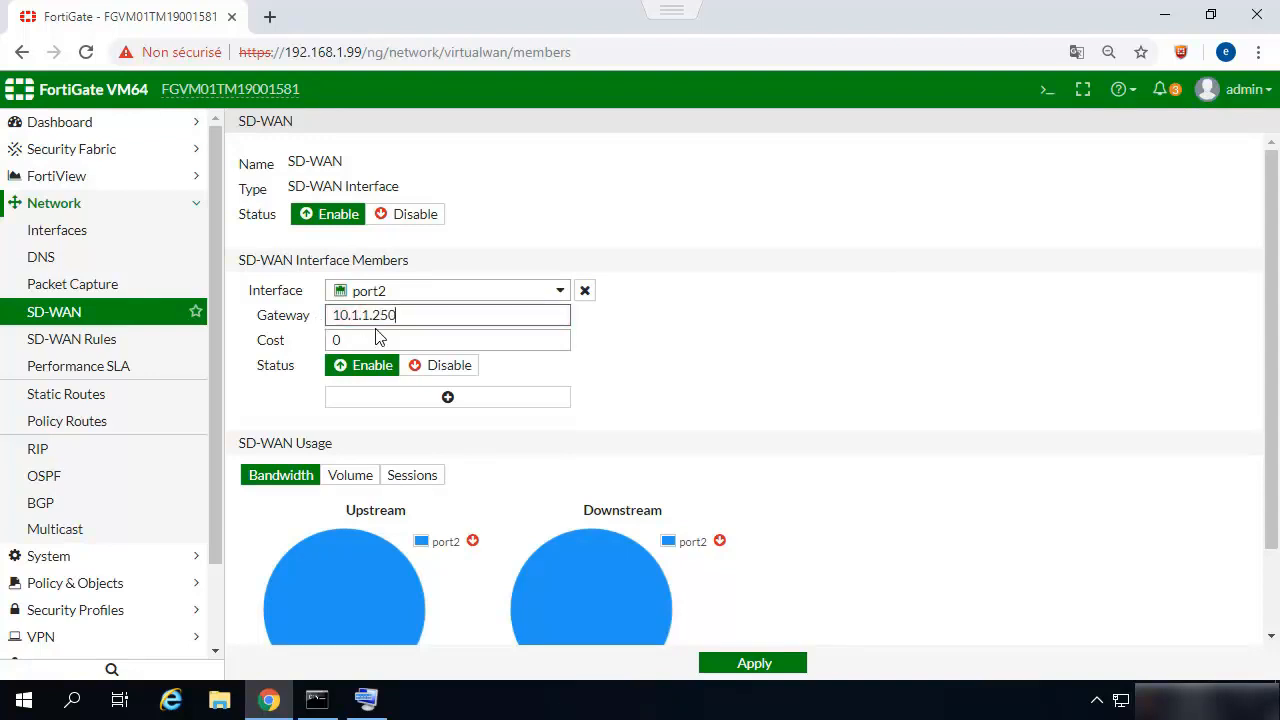
Add port5 as a second SD-WAN interface member with the gateway 10.3.3.250.
click(443, 398)
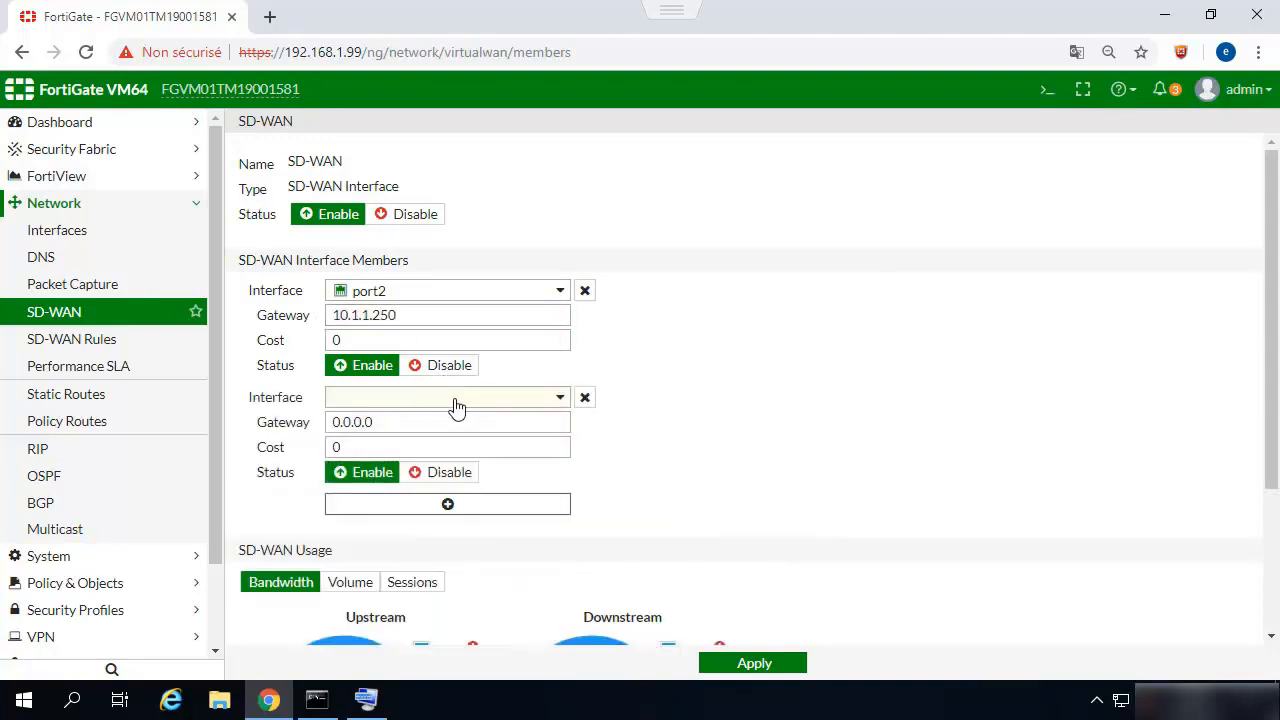
click(462, 404)
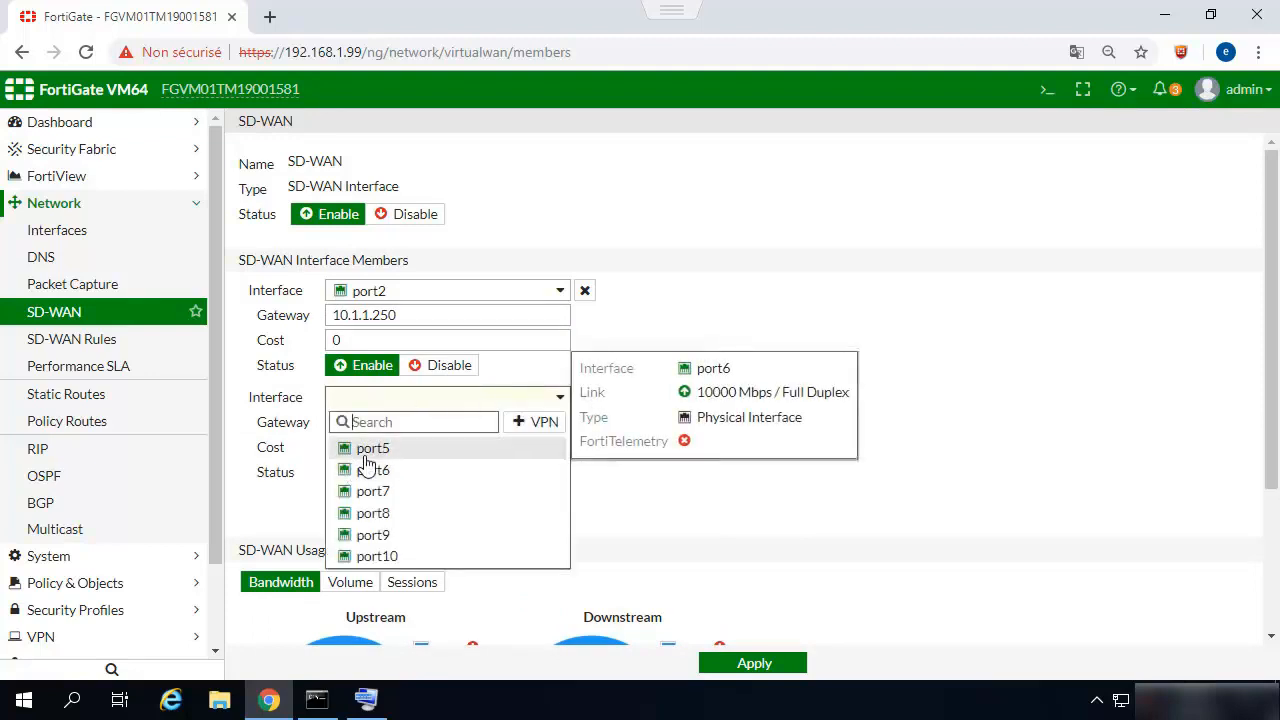
click(367, 455)
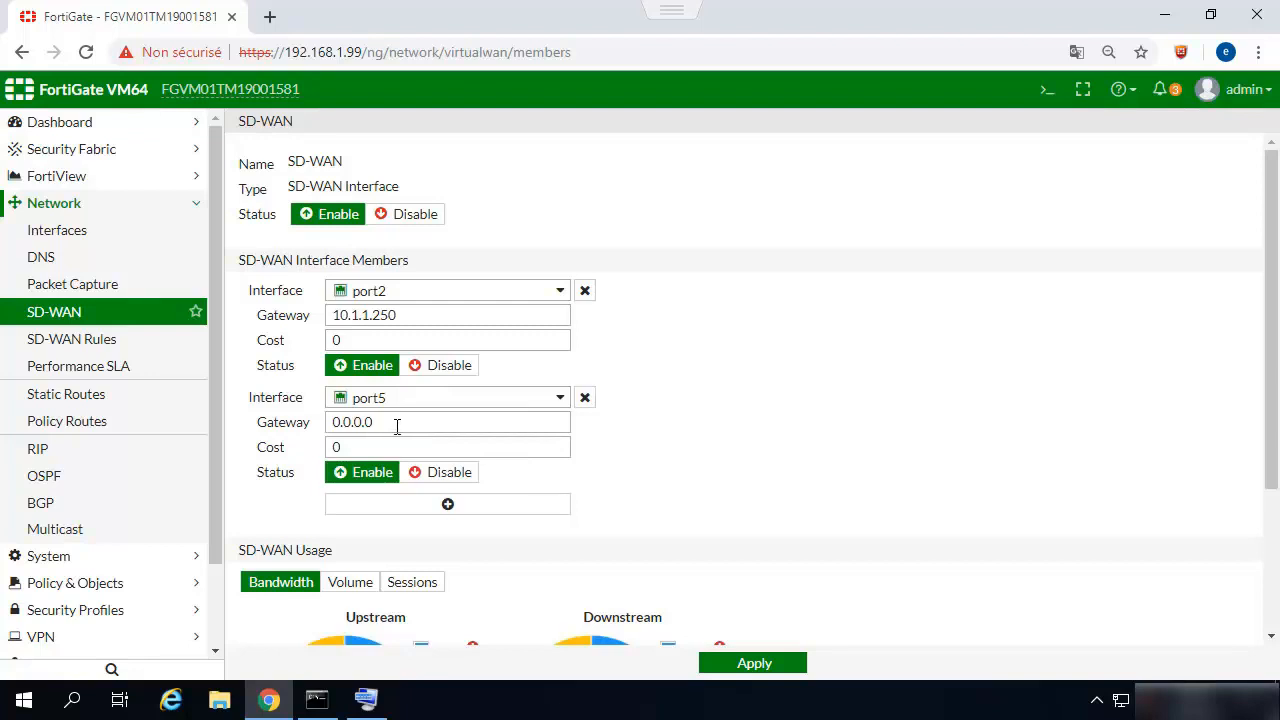
drag(397, 426, 314, 428)
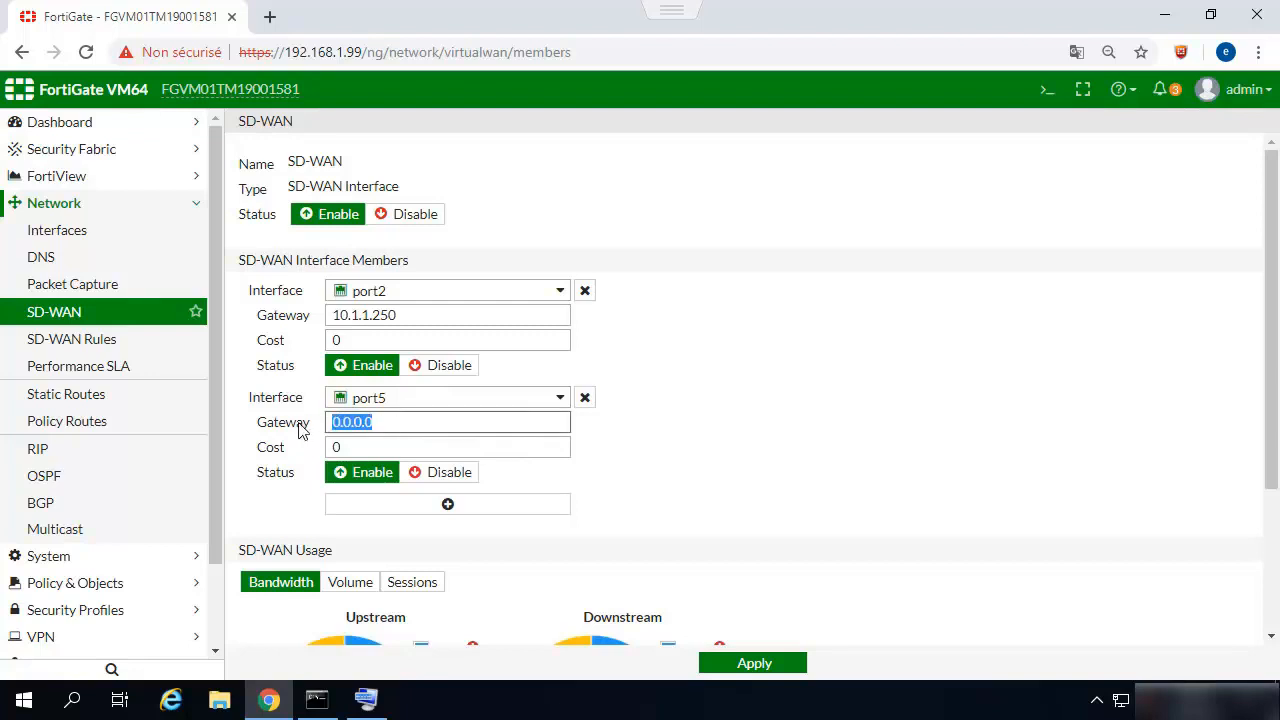
text(10.3.)
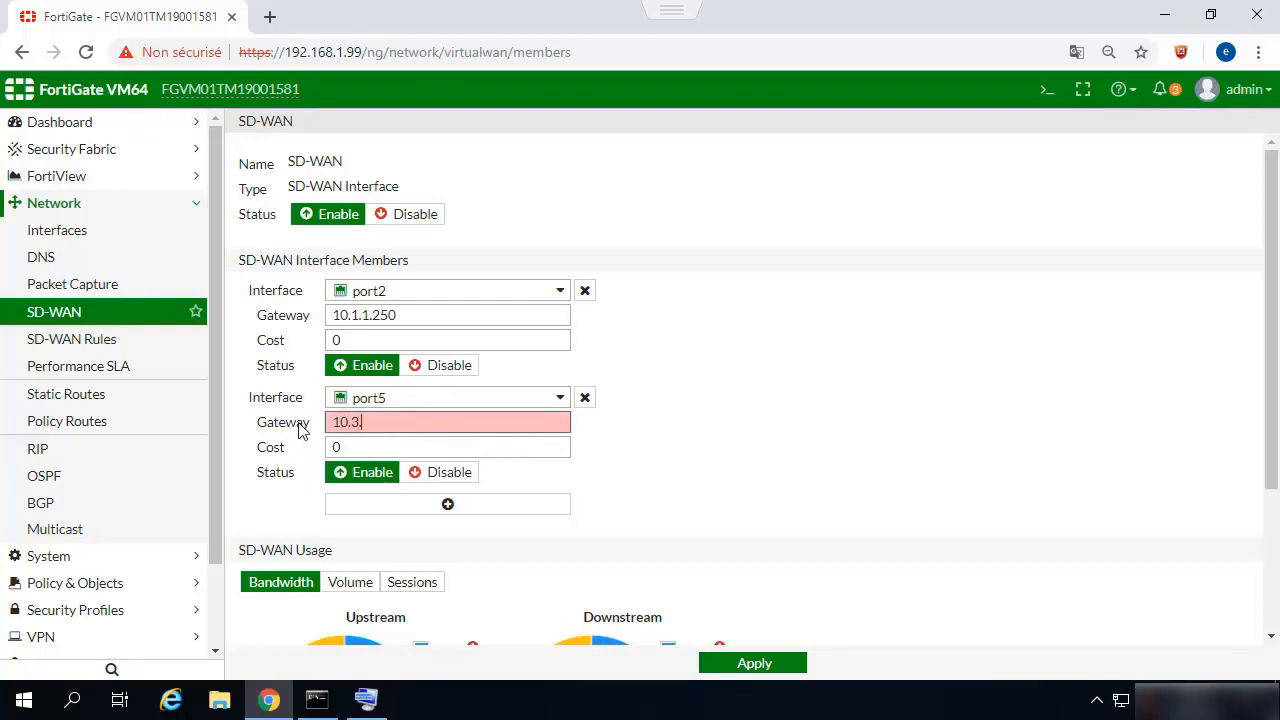
text(3.250)
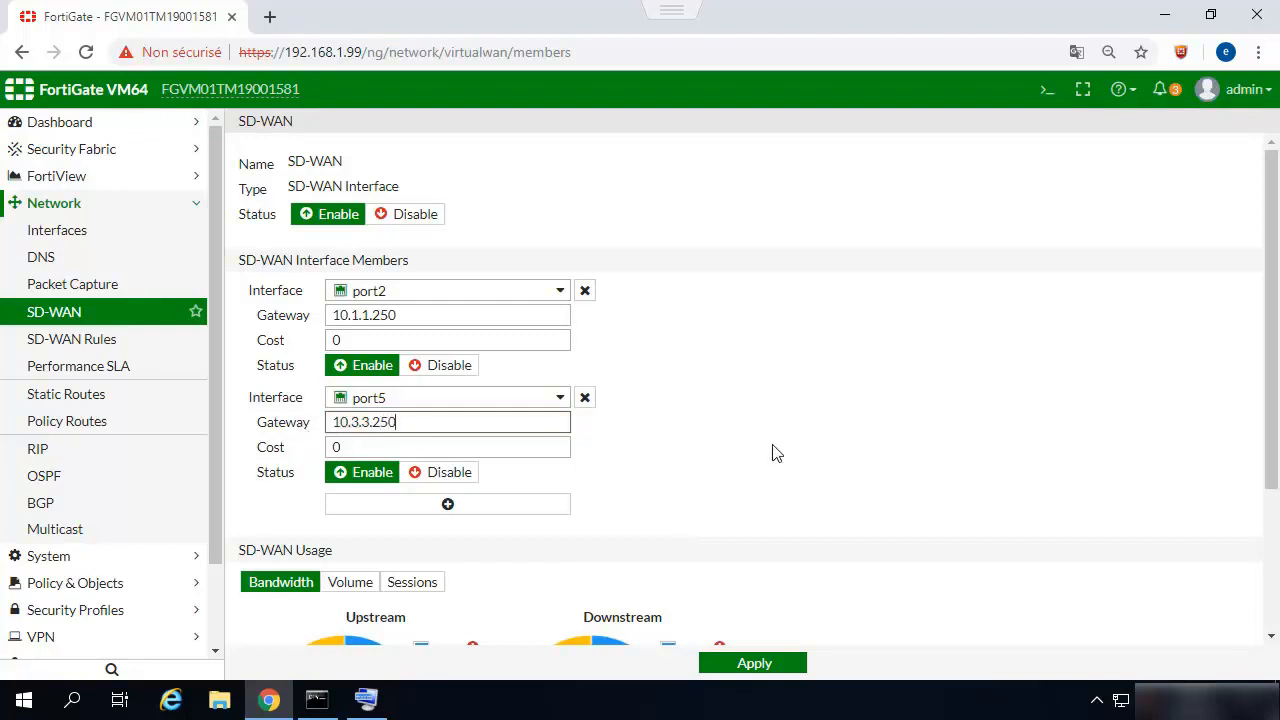
View the SD-WAN usage charts by volume, sessions and bandwidth, and apply the SD-WAN settings.
scroll(773, 452, down, 2)
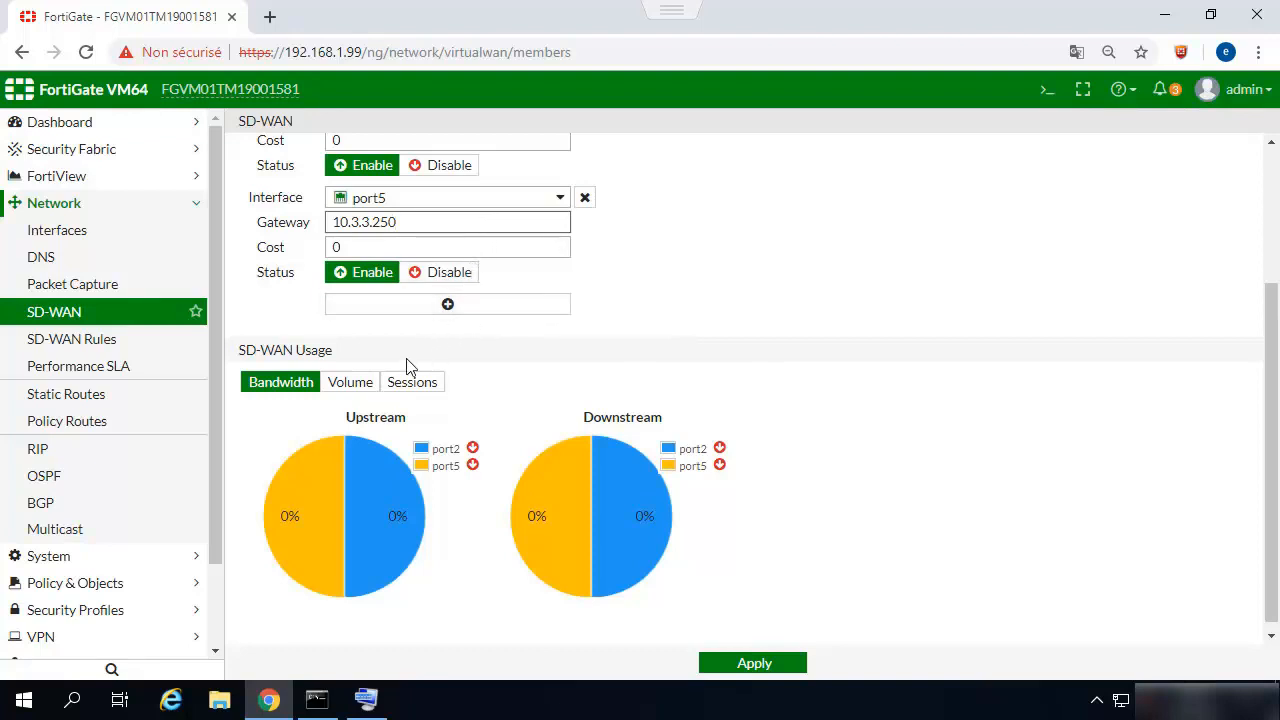
click(357, 388)
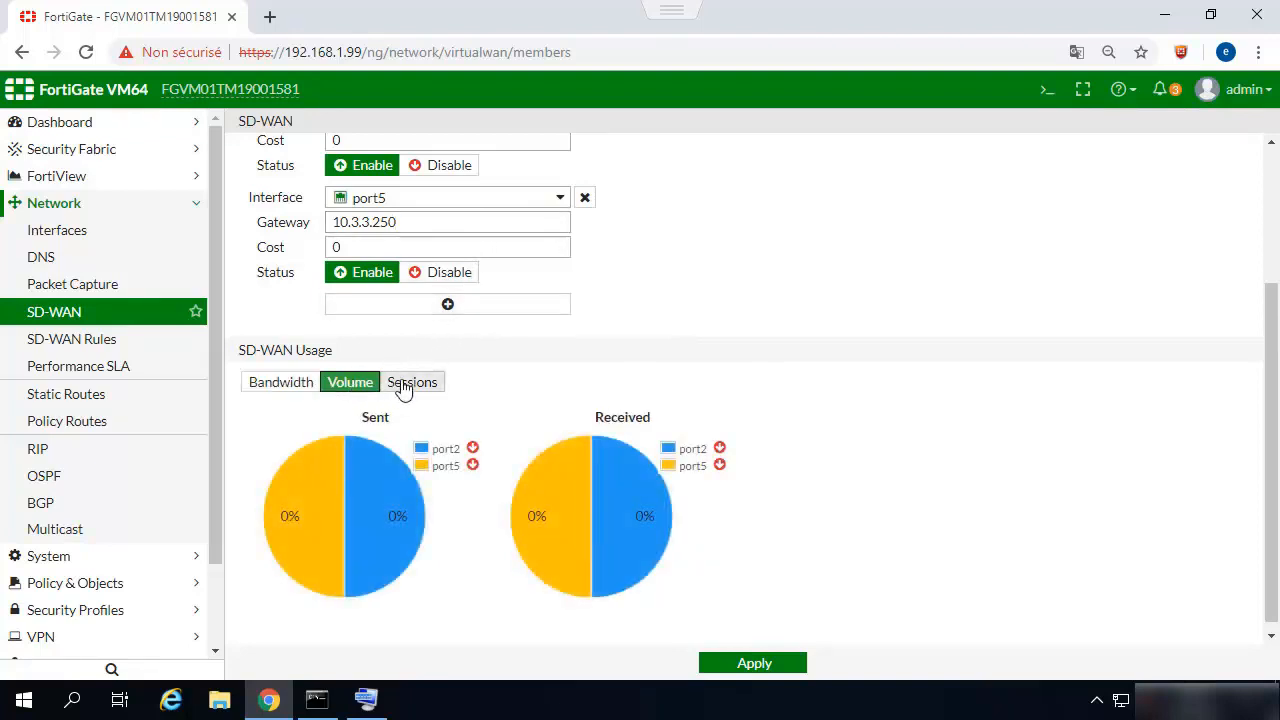
click(400, 387)
click(279, 386)
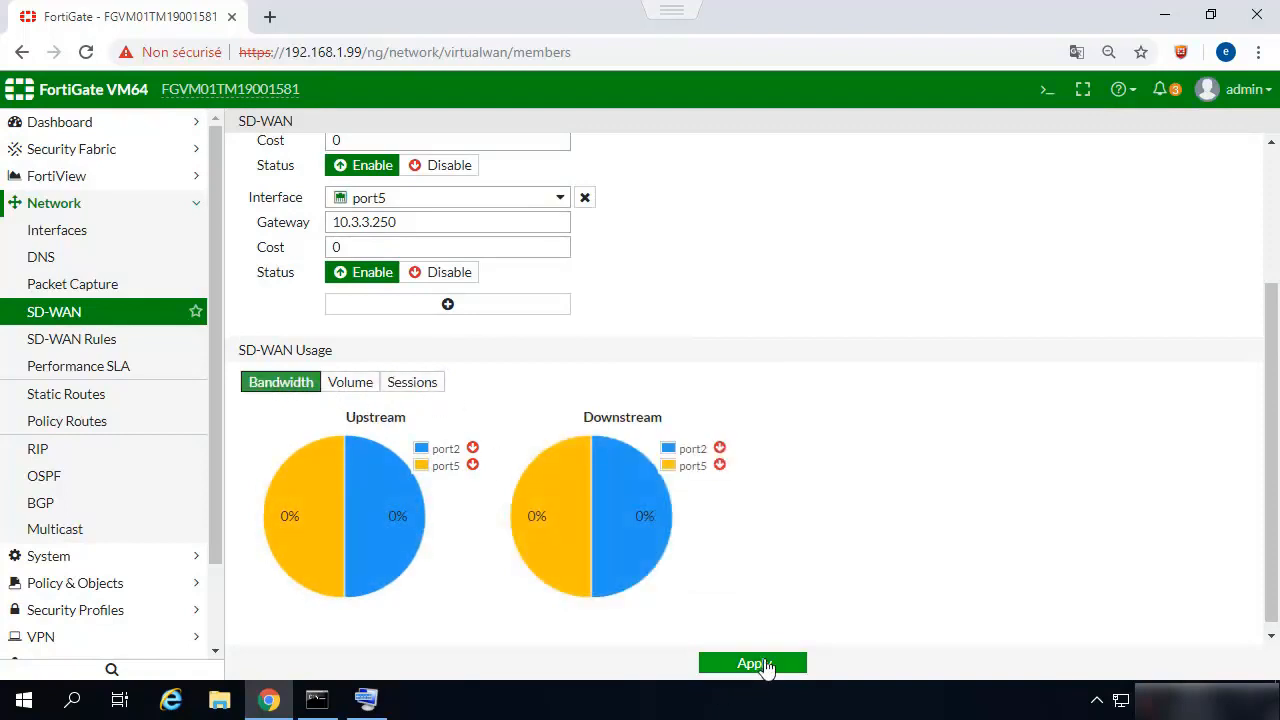
click(757, 664)
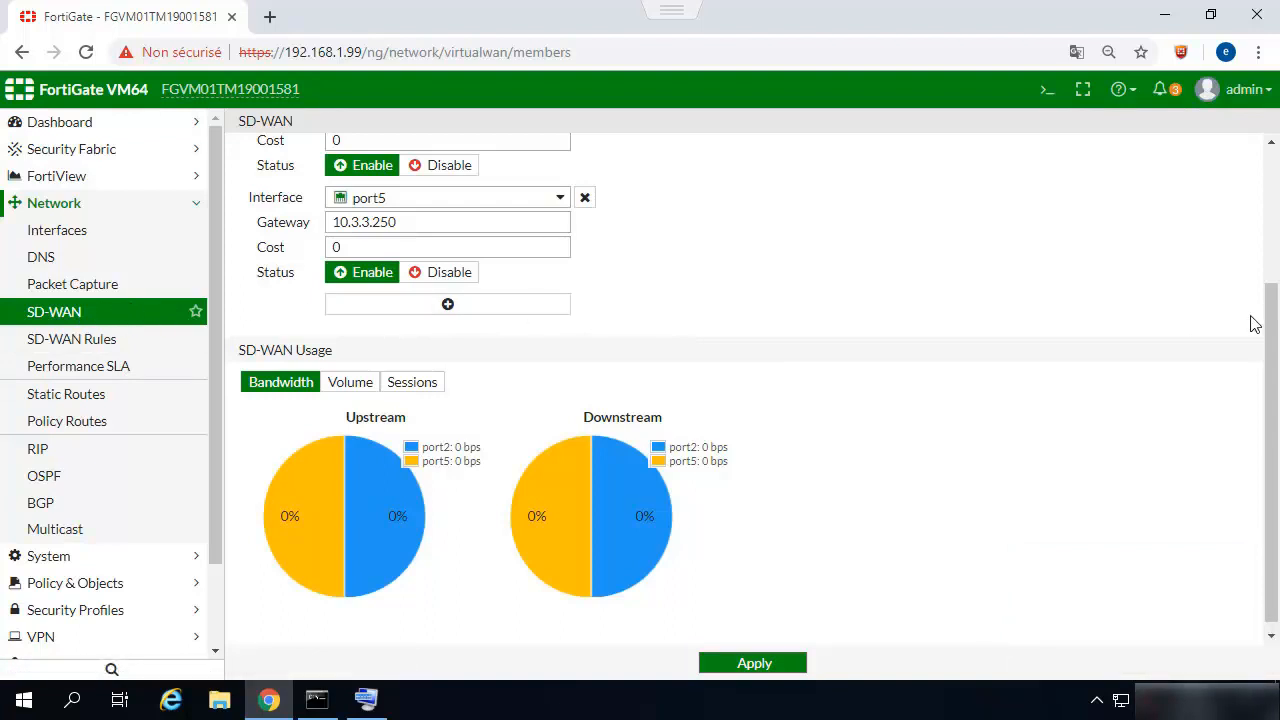
Check the static routes list and the routing monitor for routes through the SD-WAN members.
scroll(1254, 323, down, 1)
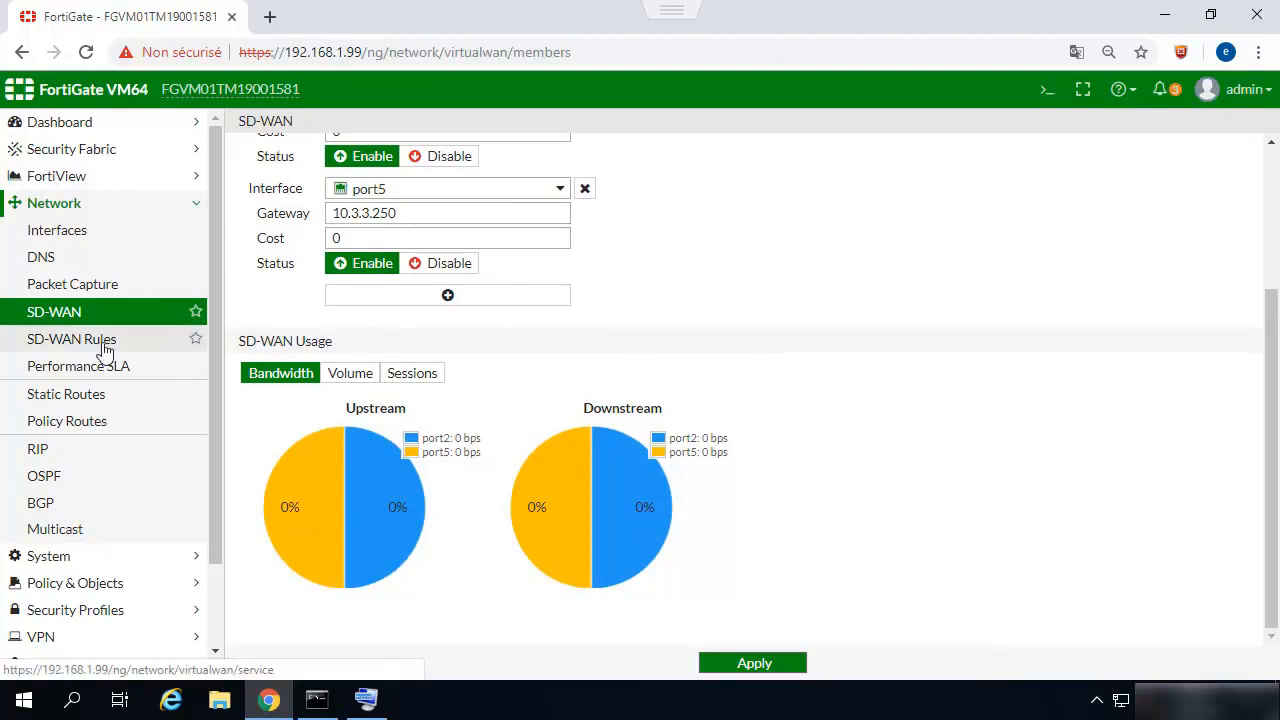
scroll(105, 460, down, 1)
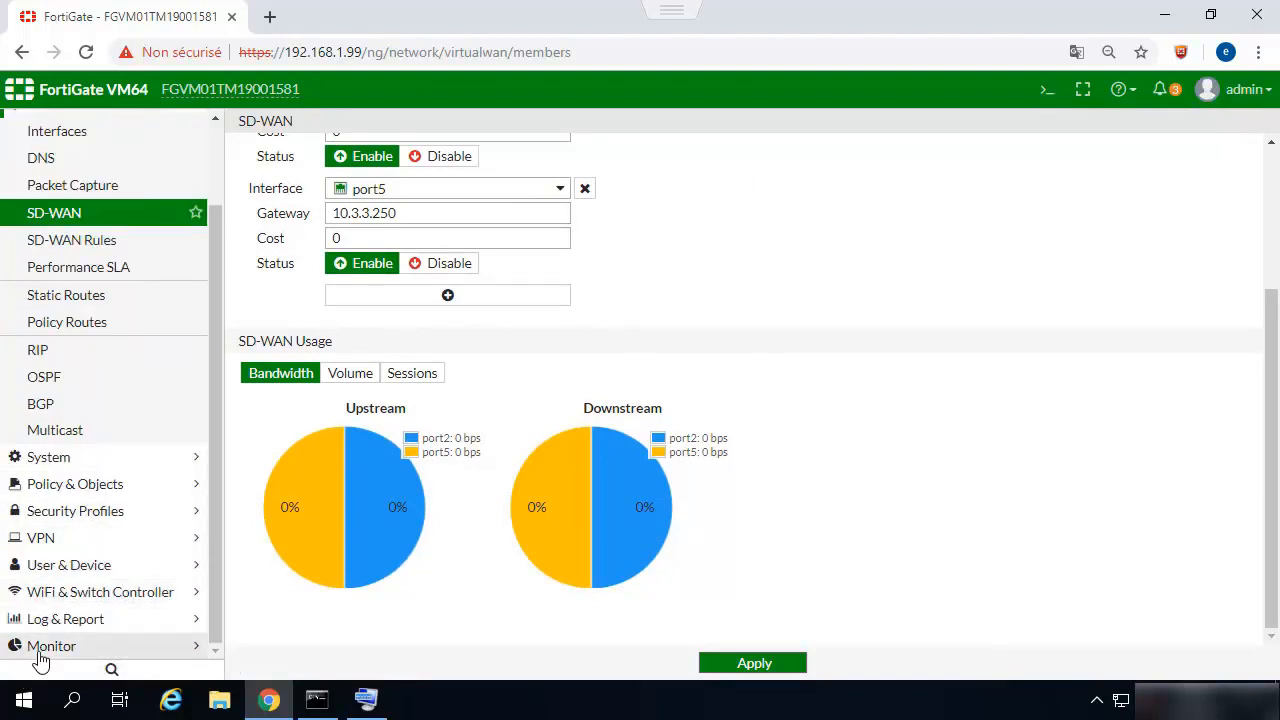
click(63, 300)
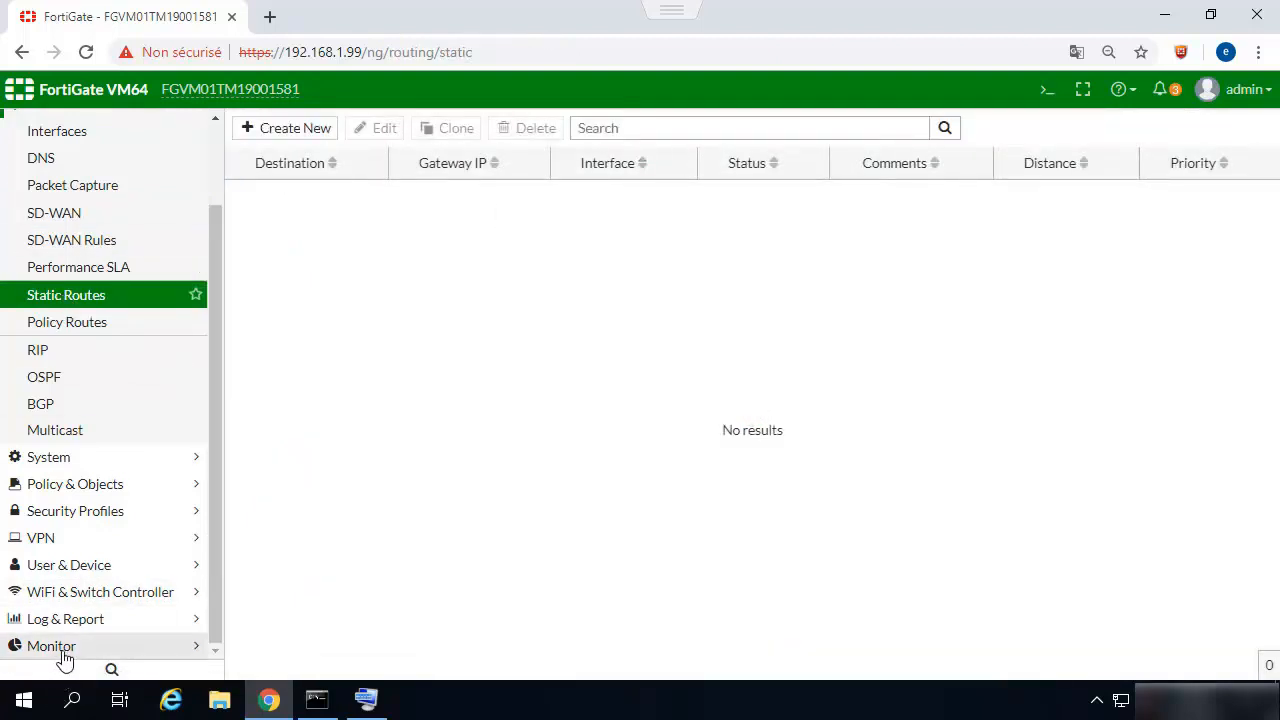
click(55, 213)
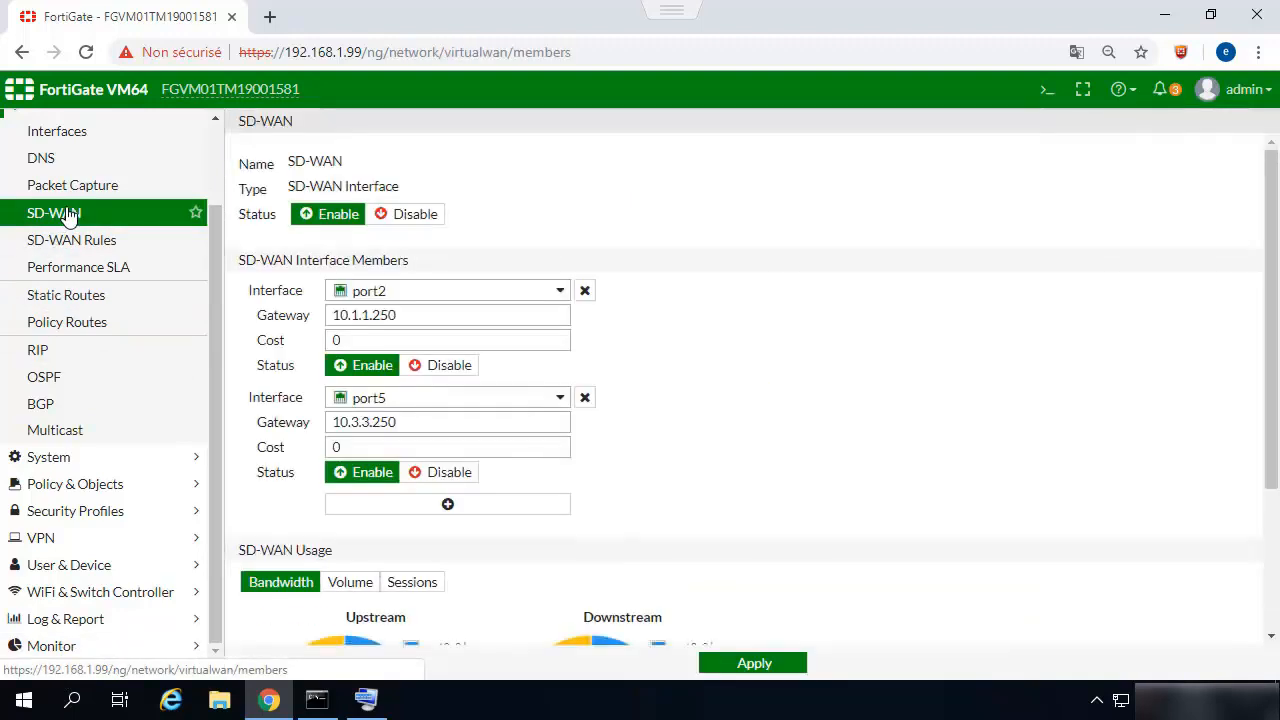
click(45, 646)
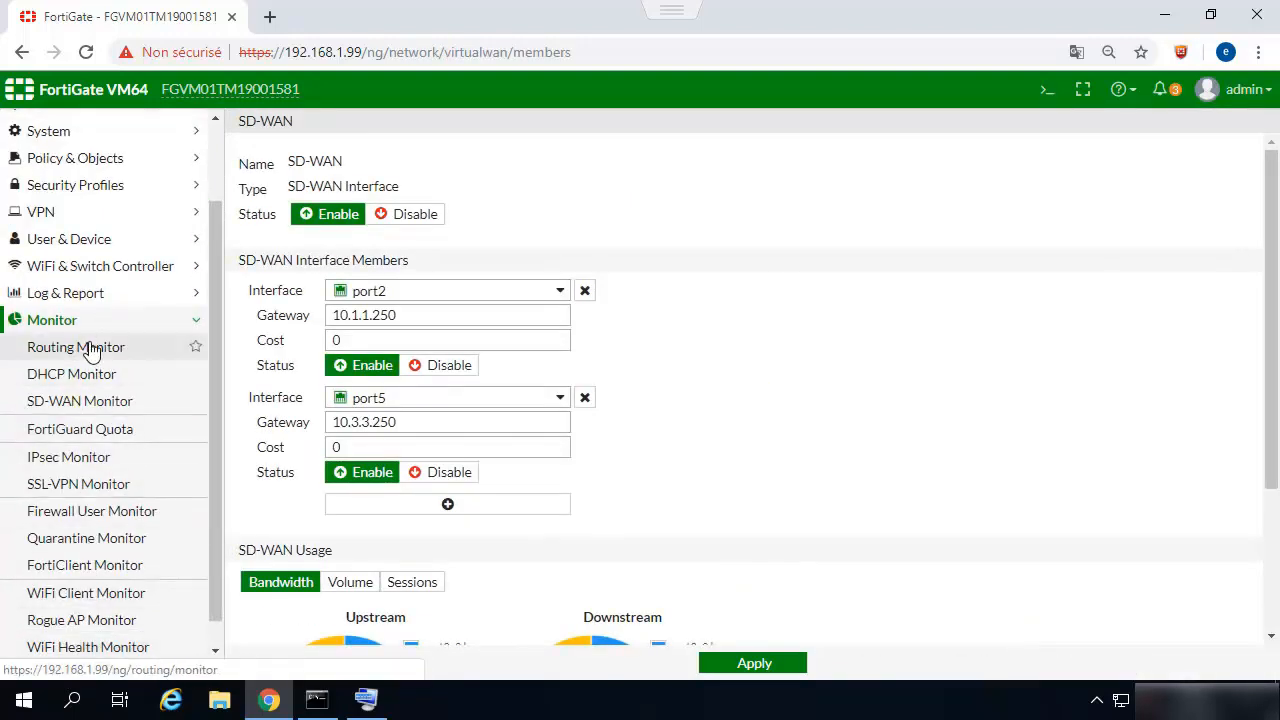
click(94, 347)
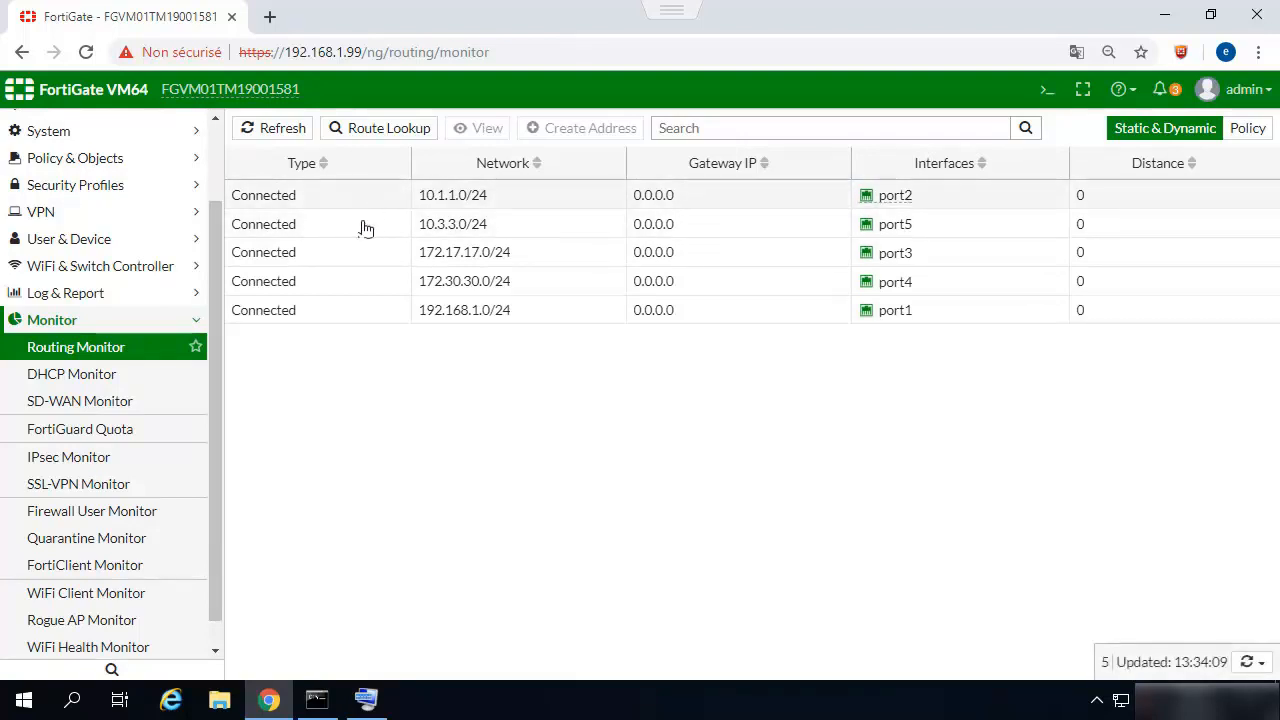
click(101, 322)
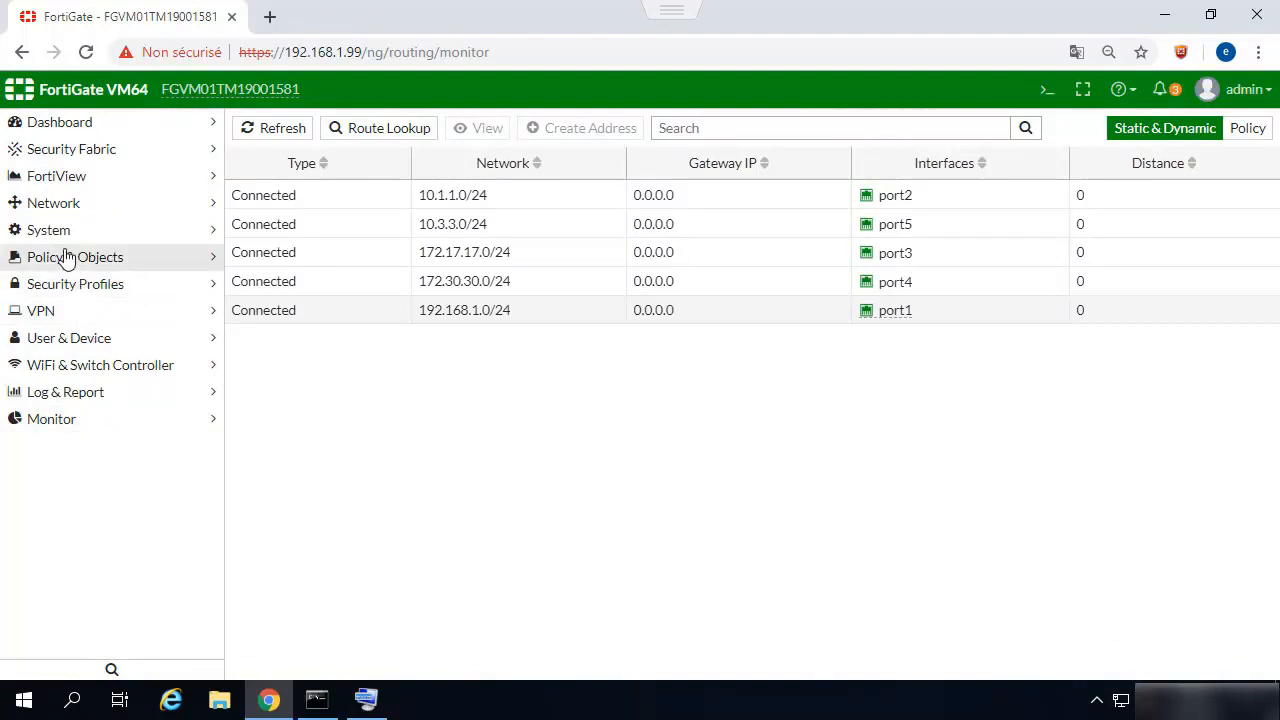
Edit the implicit sd-wan rule to use the Source-Destination IP load balancing algorithm and save it.
click(58, 204)
click(40, 318)
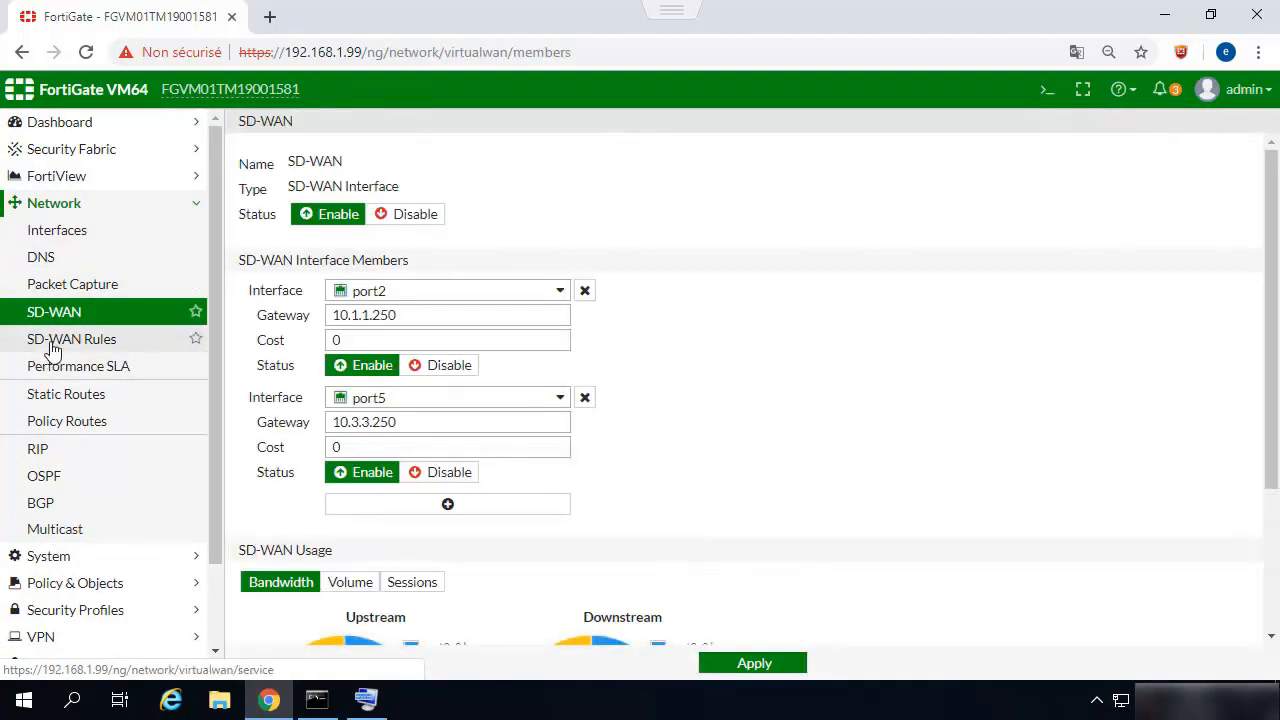
click(45, 342)
click(293, 226)
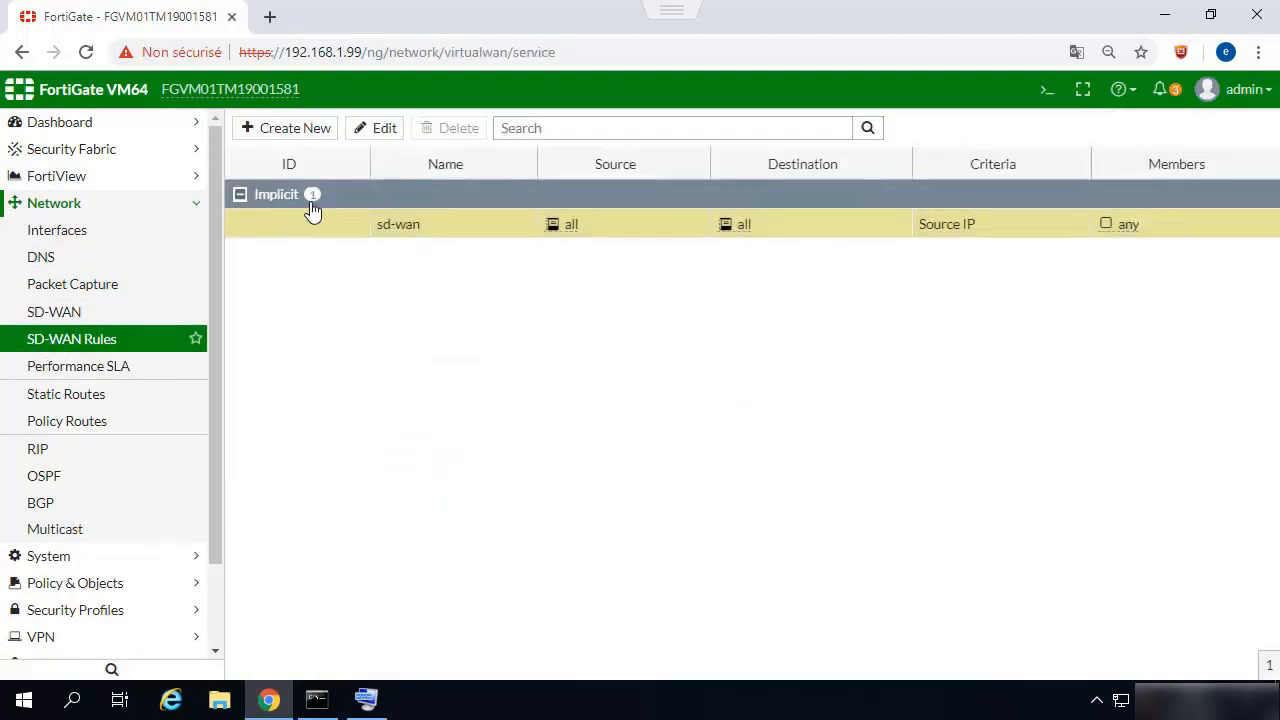
click(378, 128)
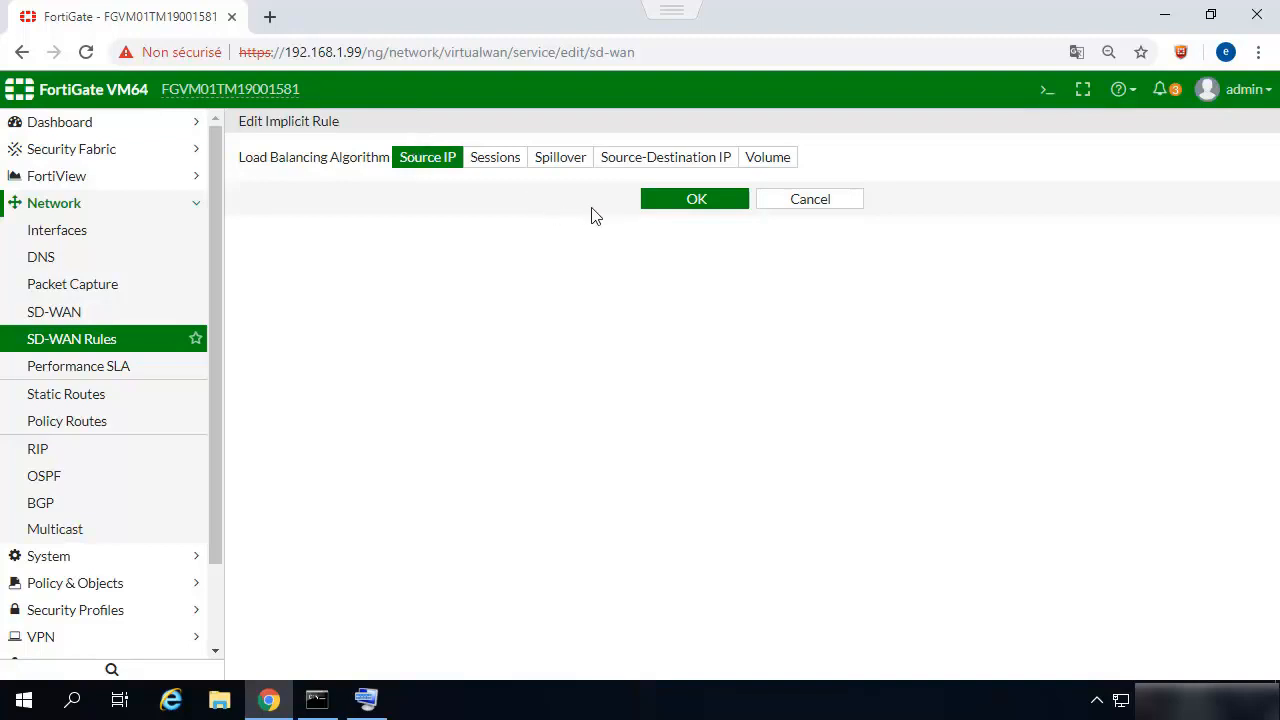
click(641, 164)
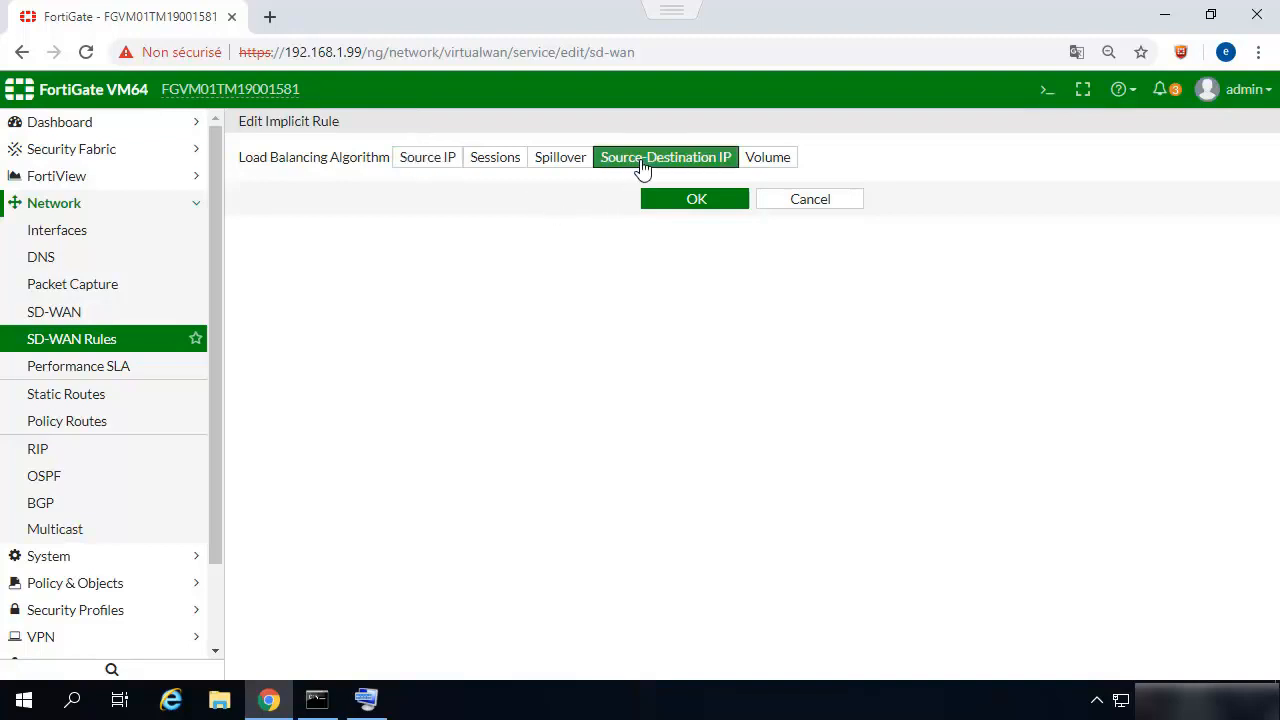
click(695, 205)
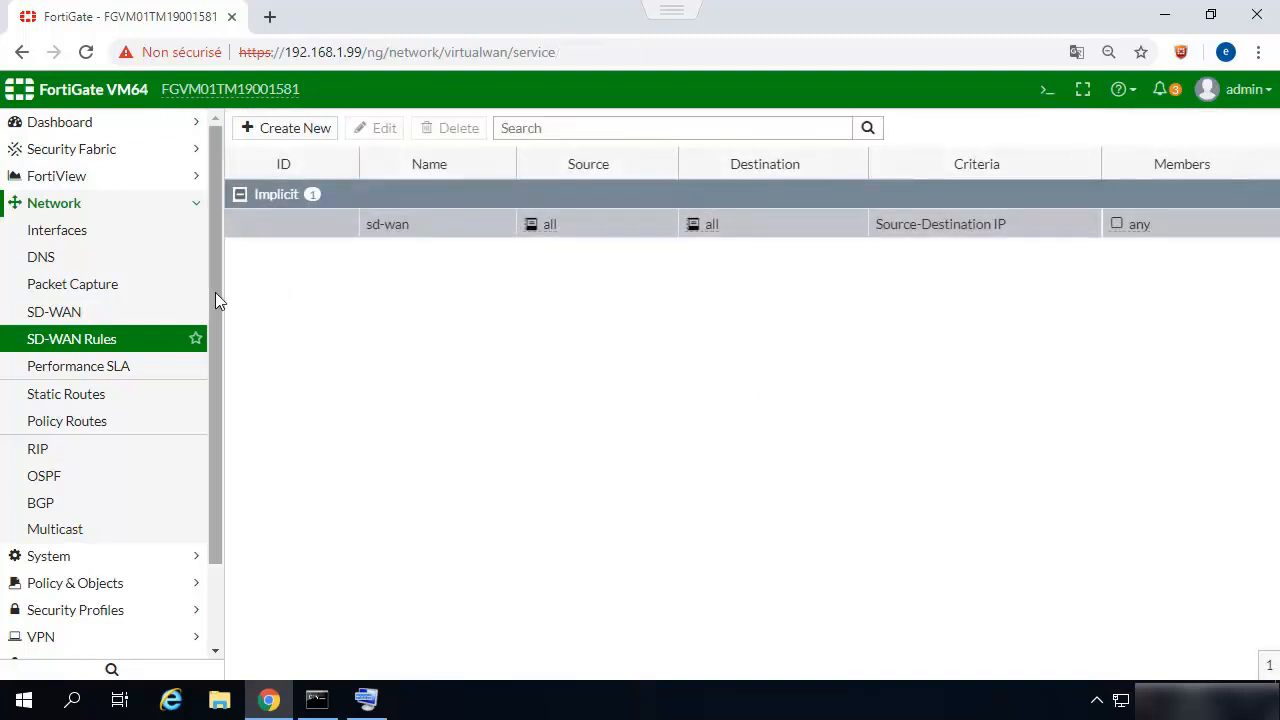
Create an enabled static default route for 0.0.0.0/0.0.0.0 through the SD-WAN interface.
click(73, 210)
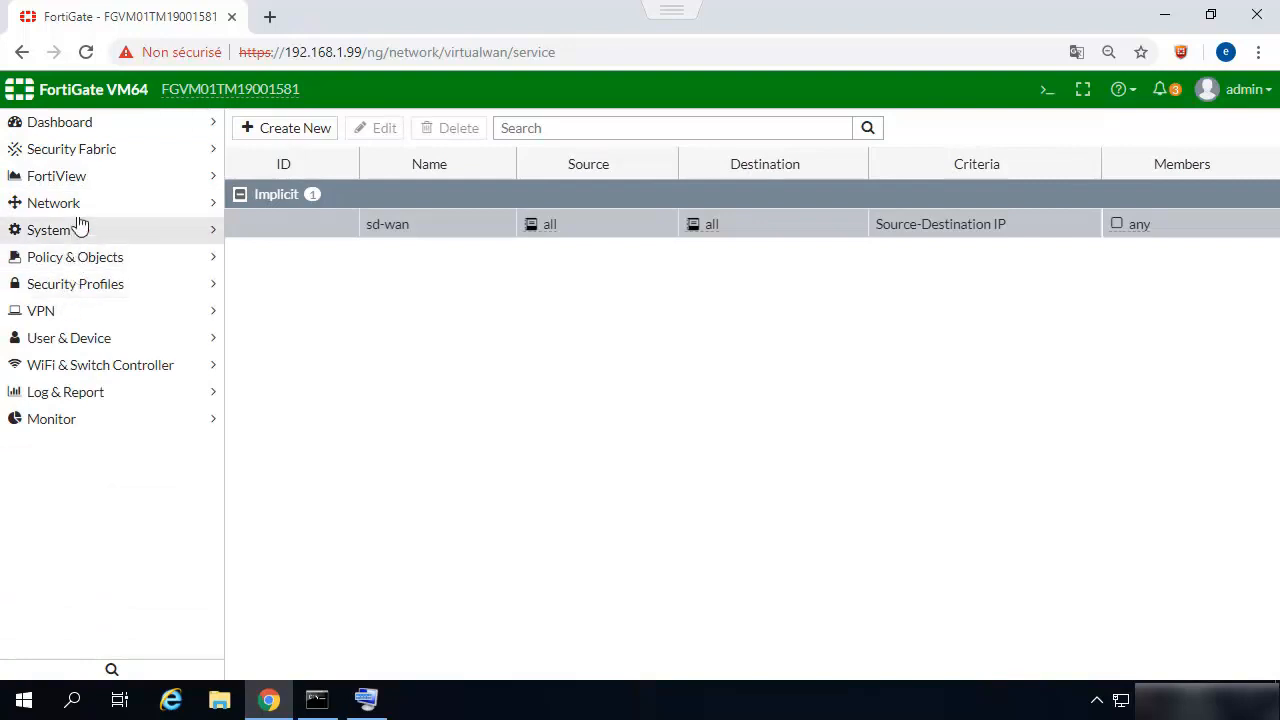
click(77, 210)
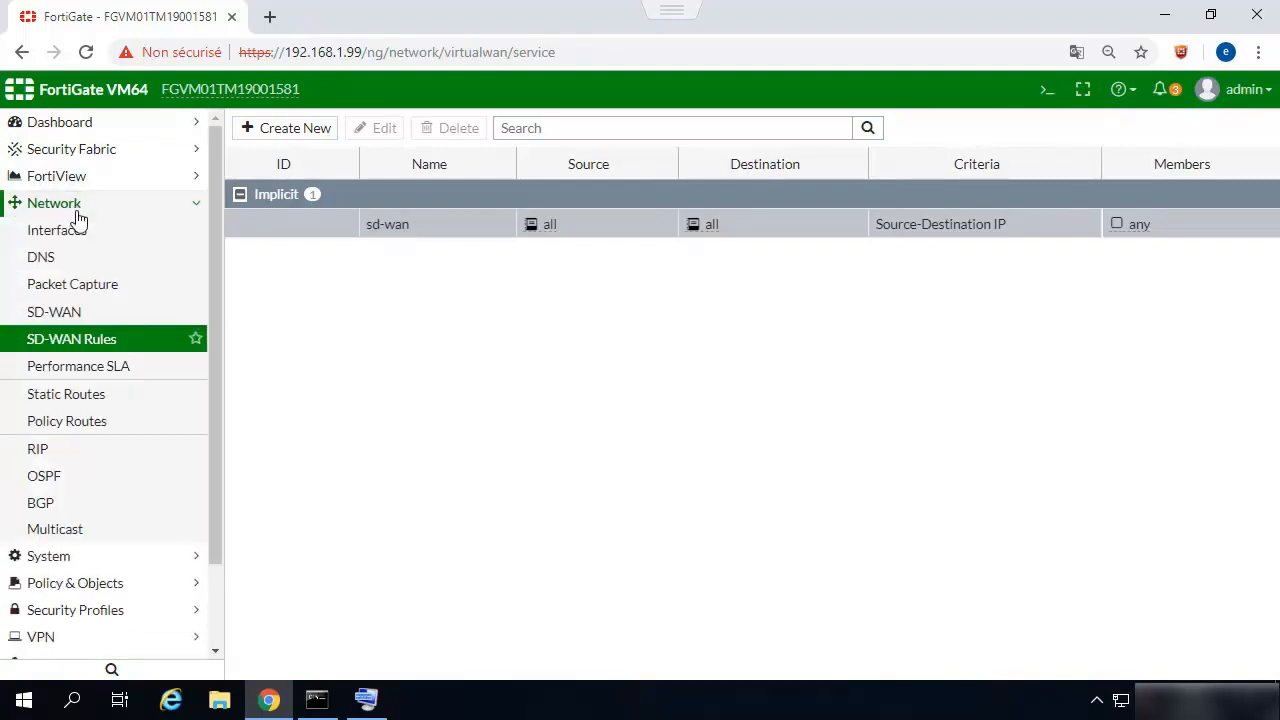
click(46, 396)
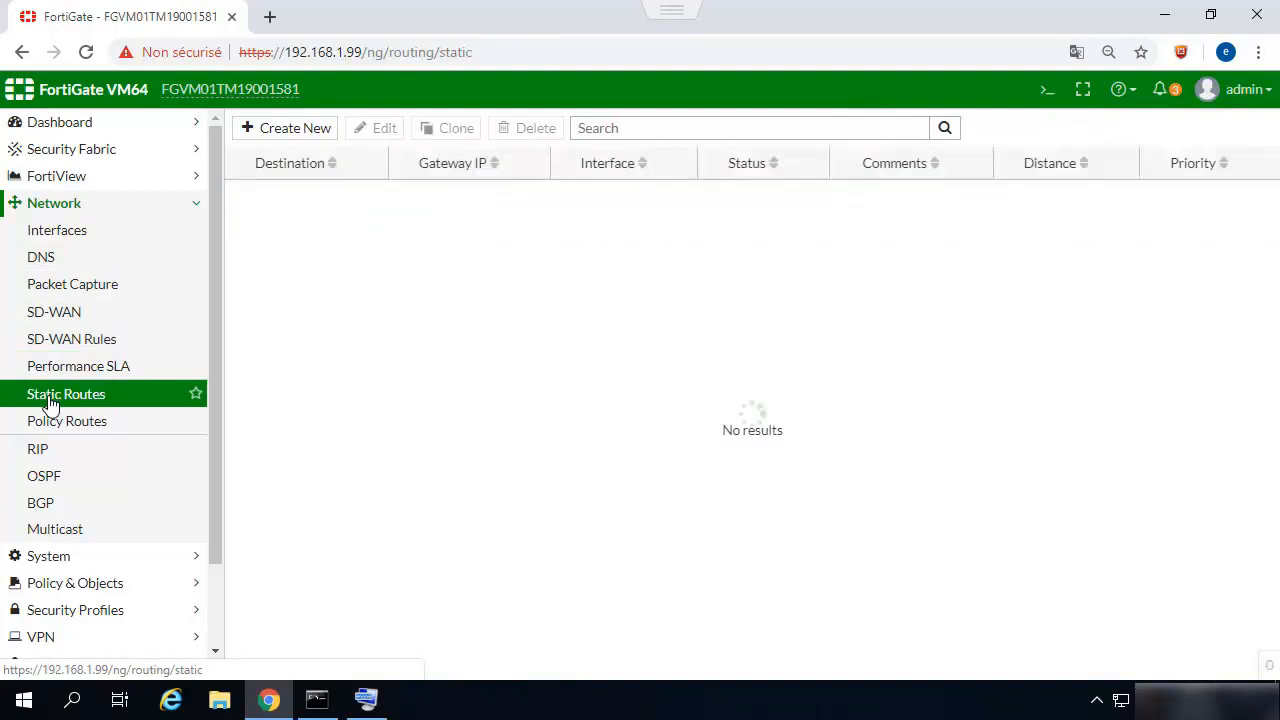
click(307, 128)
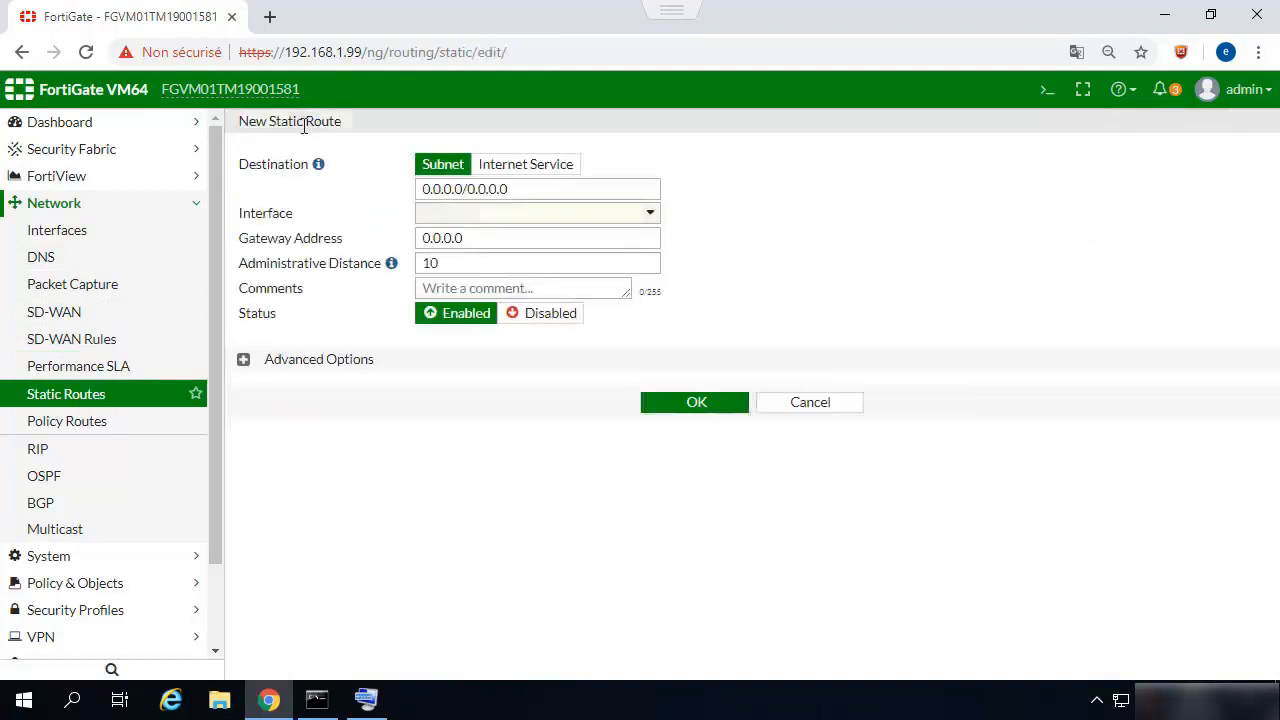
click(517, 215)
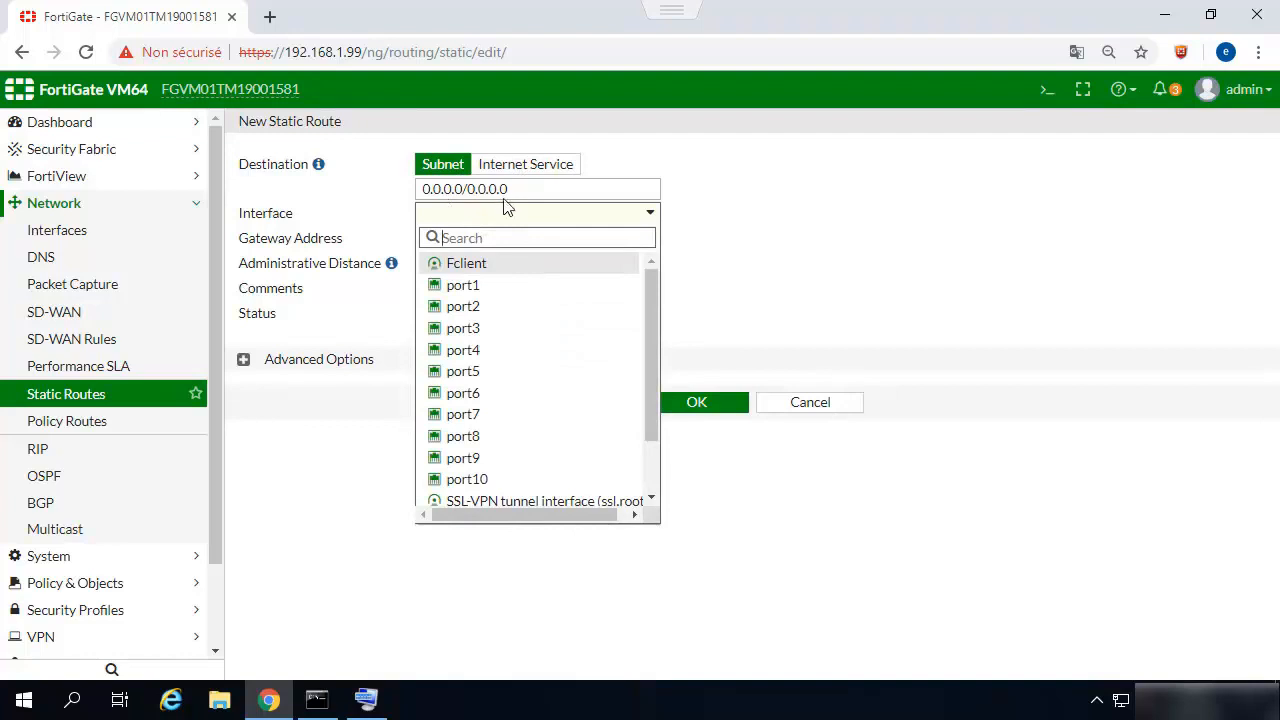
scroll(453, 400, down, 2)
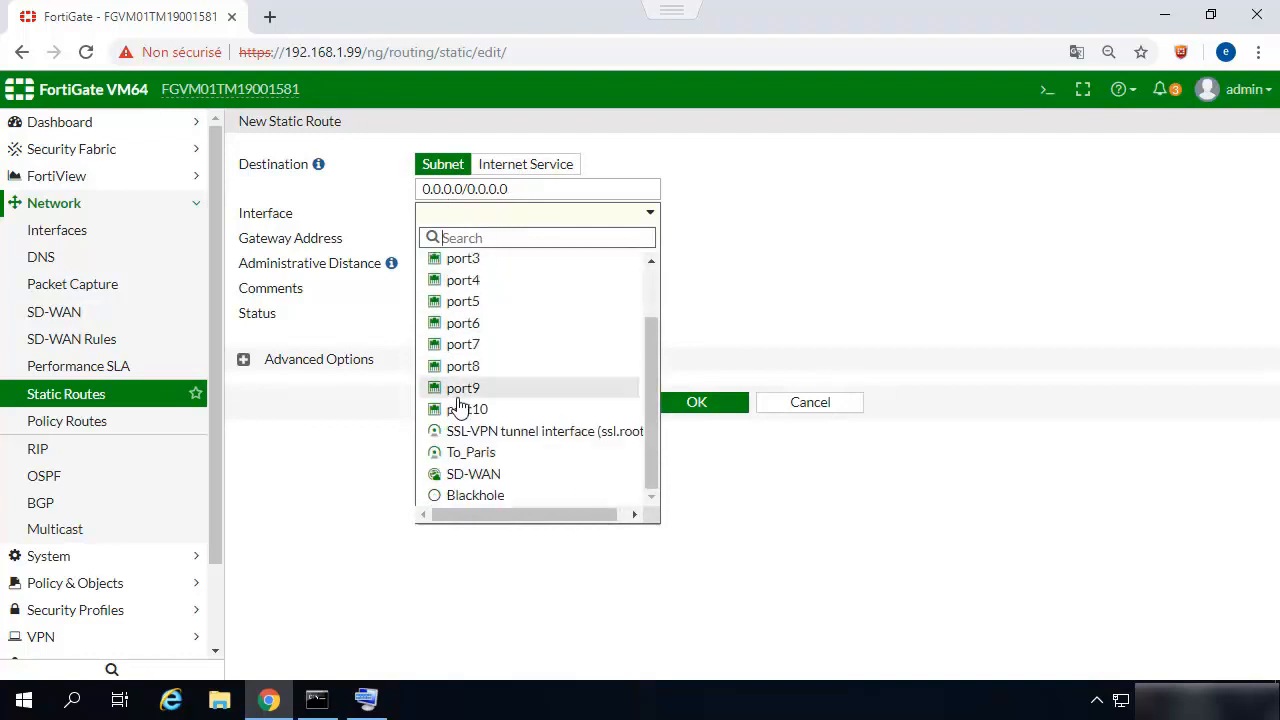
click(459, 476)
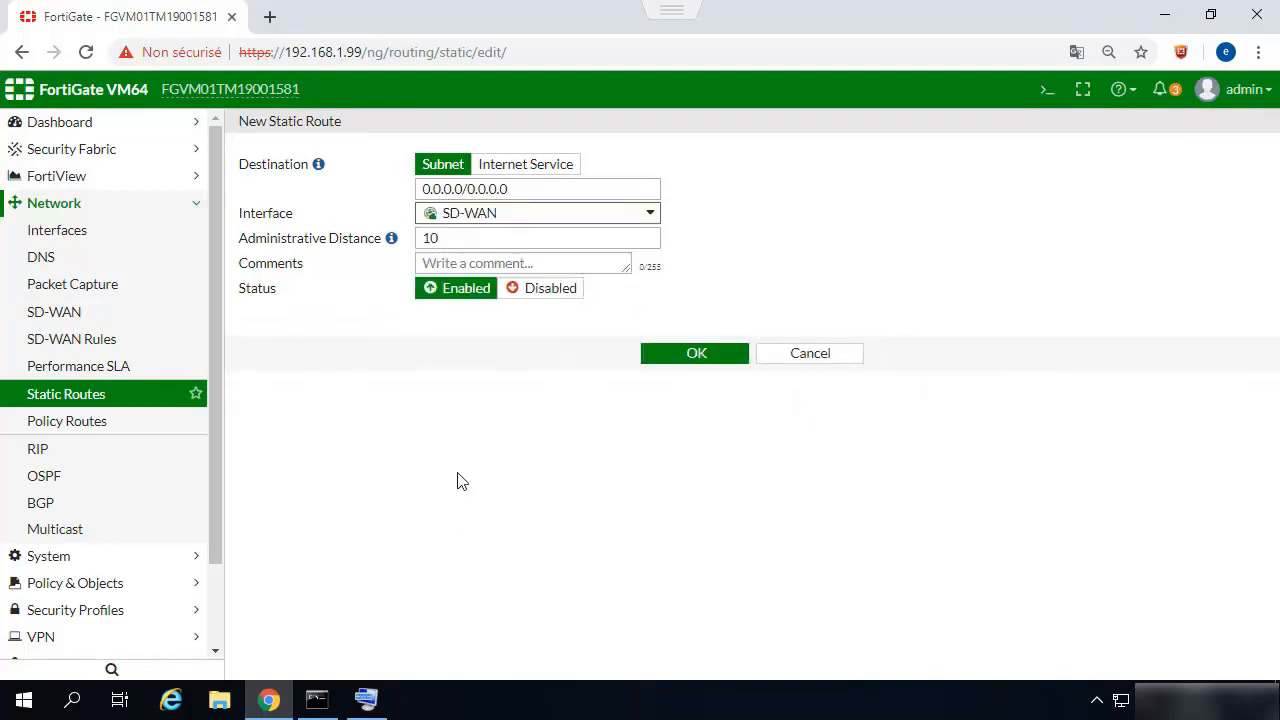
click(668, 355)
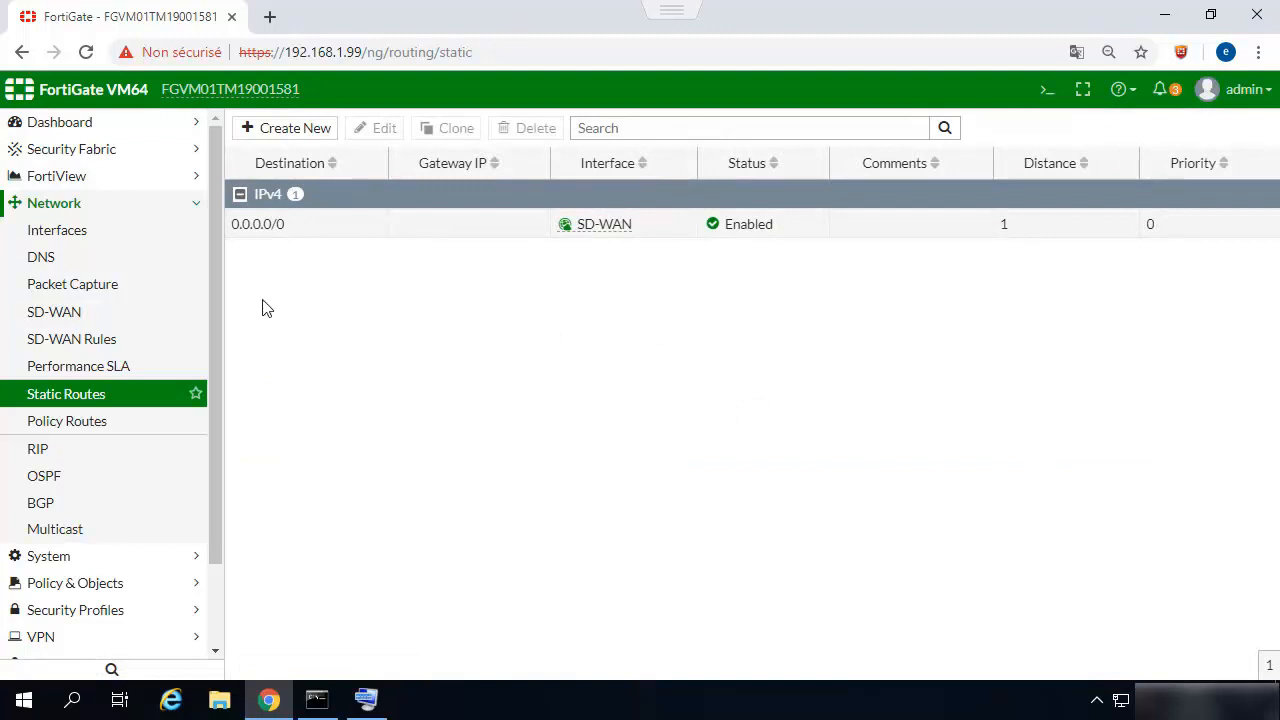
Create a new IPv4 policy and name it SDWAN_Access.
click(60, 206)
click(53, 260)
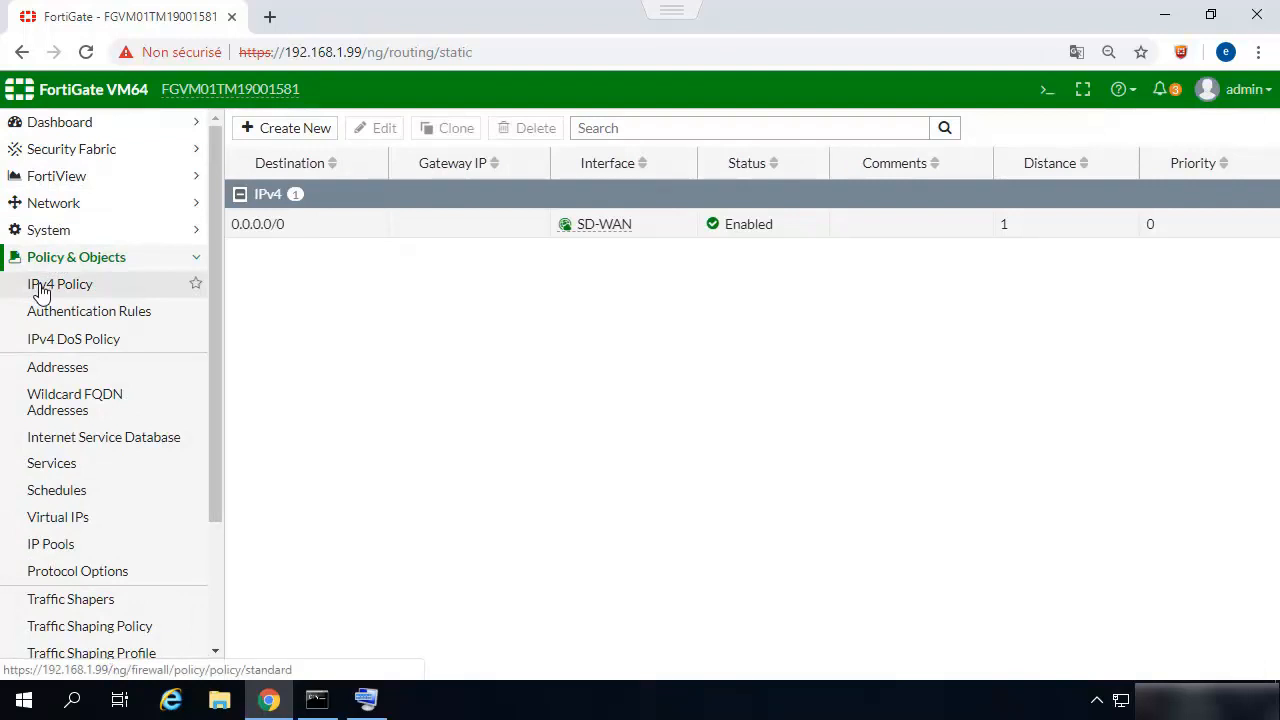
click(41, 289)
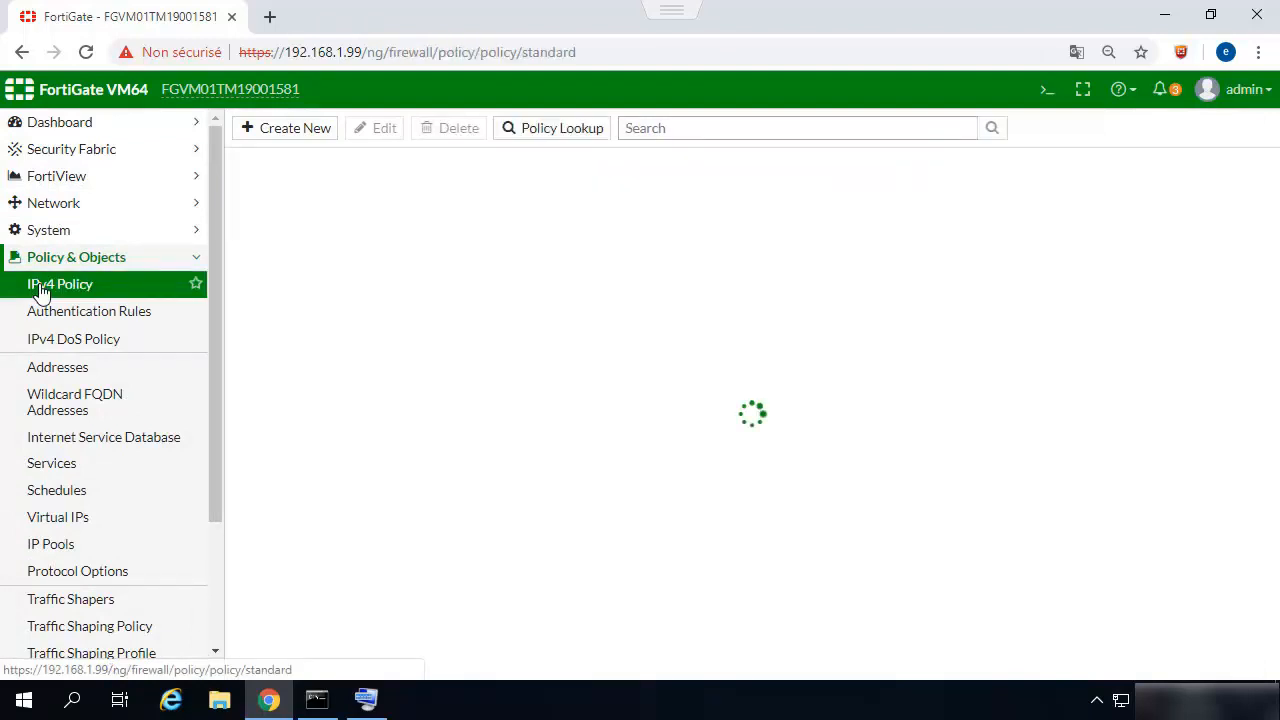
click(289, 133)
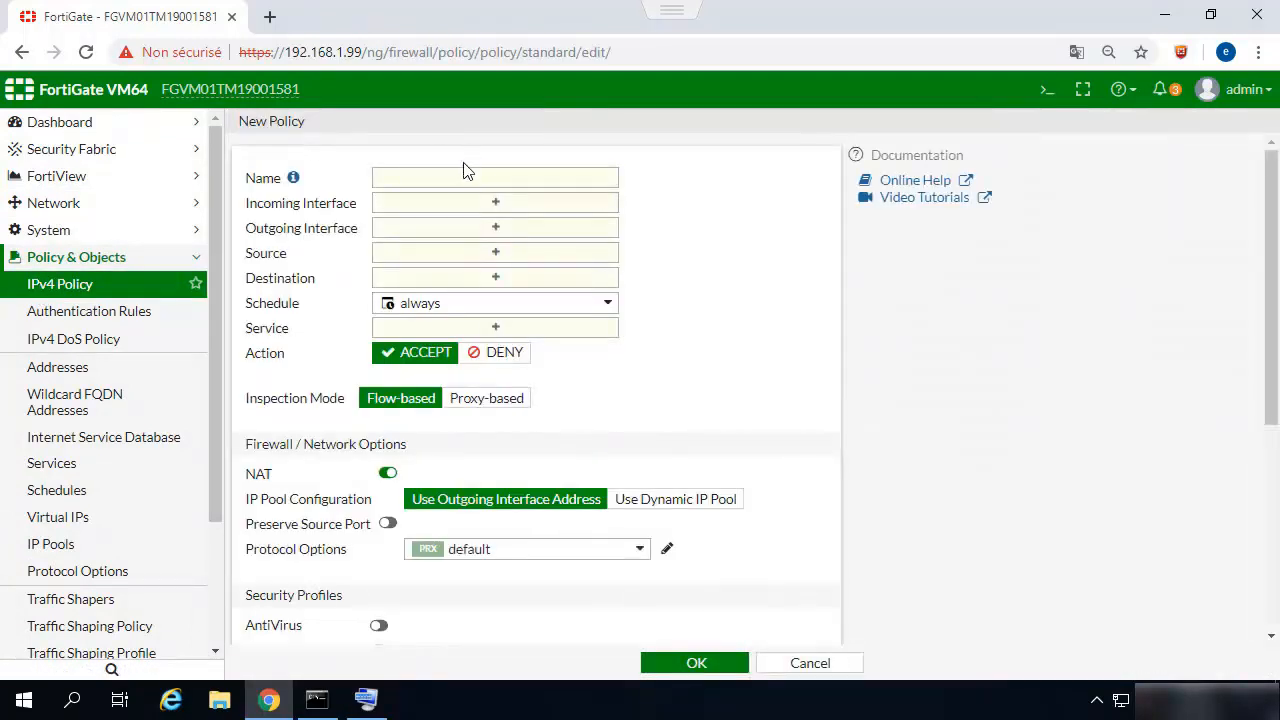
click(463, 176)
text(SDWAN_Access)
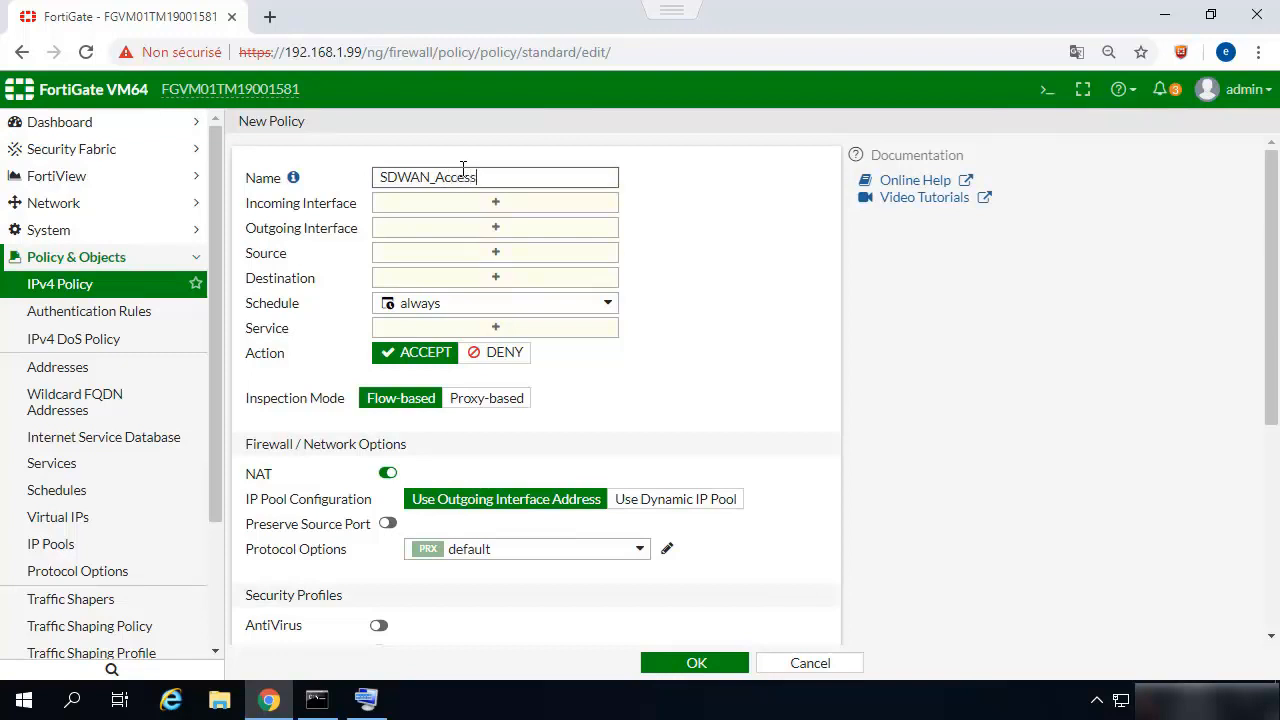
Set the policy's incoming interface to port1 and its outgoing interface to SD-WAN.
click(470, 203)
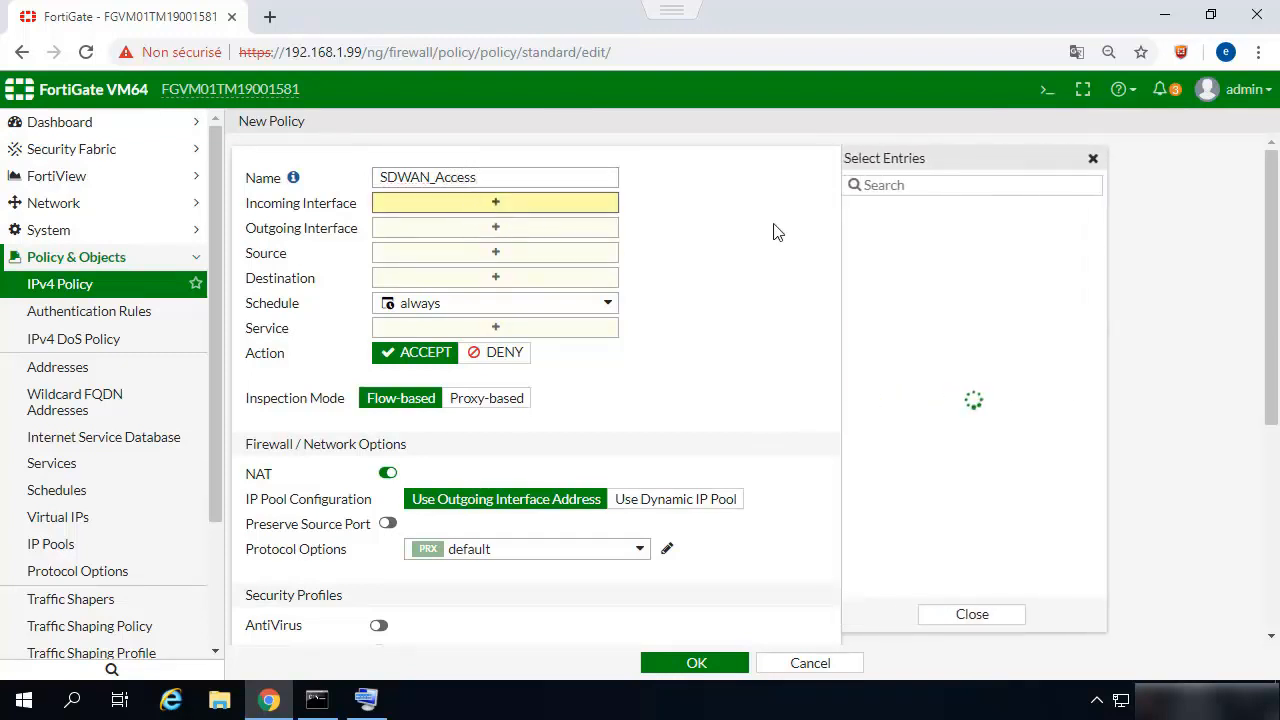
click(905, 240)
click(486, 247)
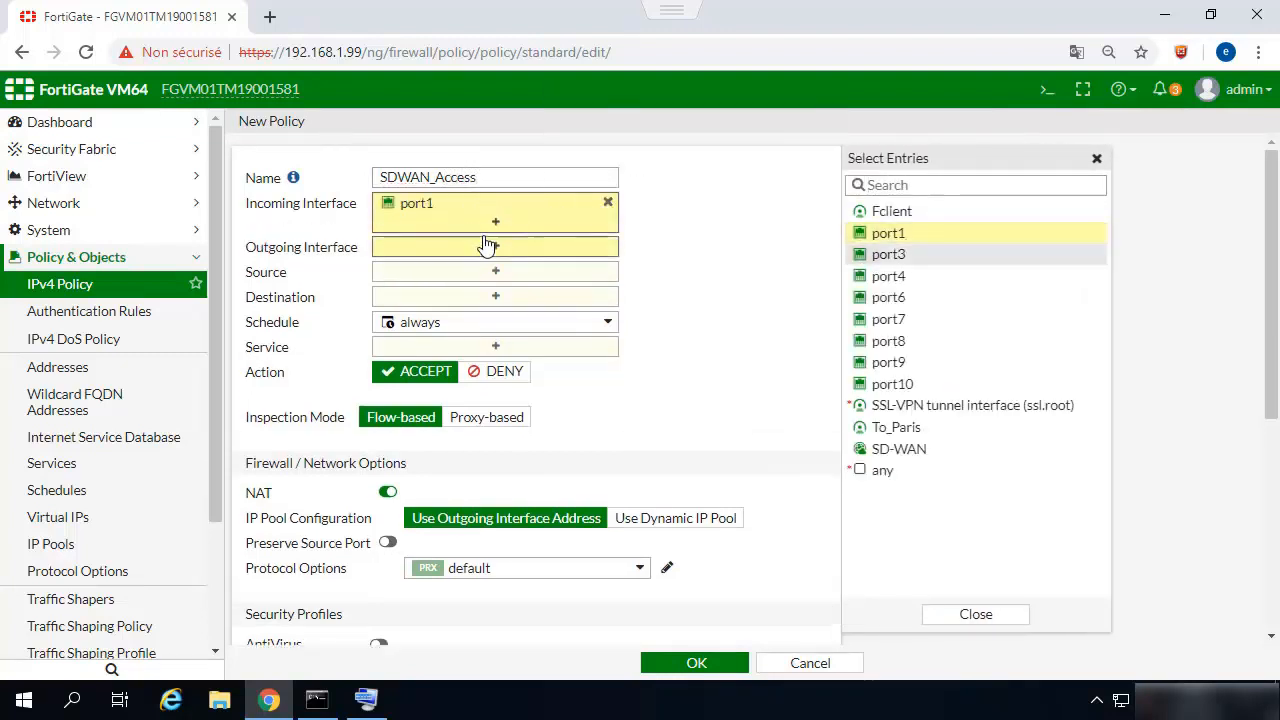
click(887, 452)
Set the policy's source and destination to all and its service to ALL, and save the policy.
click(531, 292)
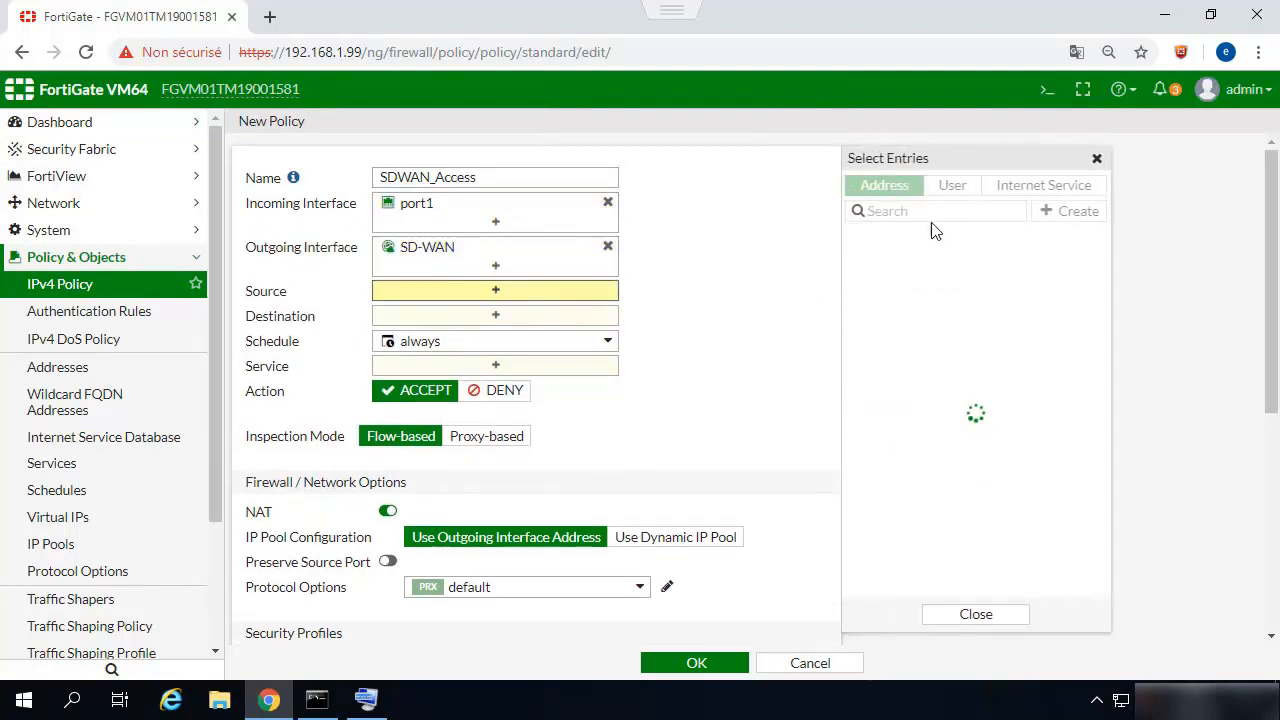
click(870, 261)
click(511, 343)
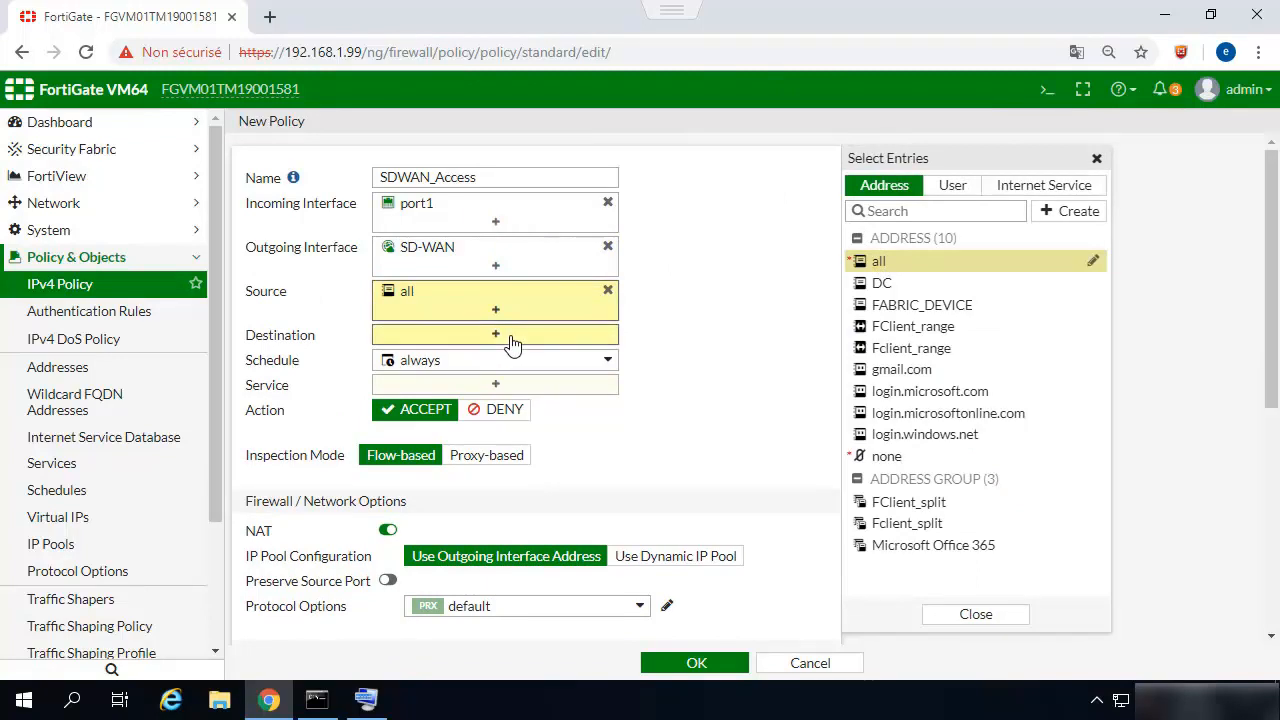
click(866, 261)
click(480, 404)
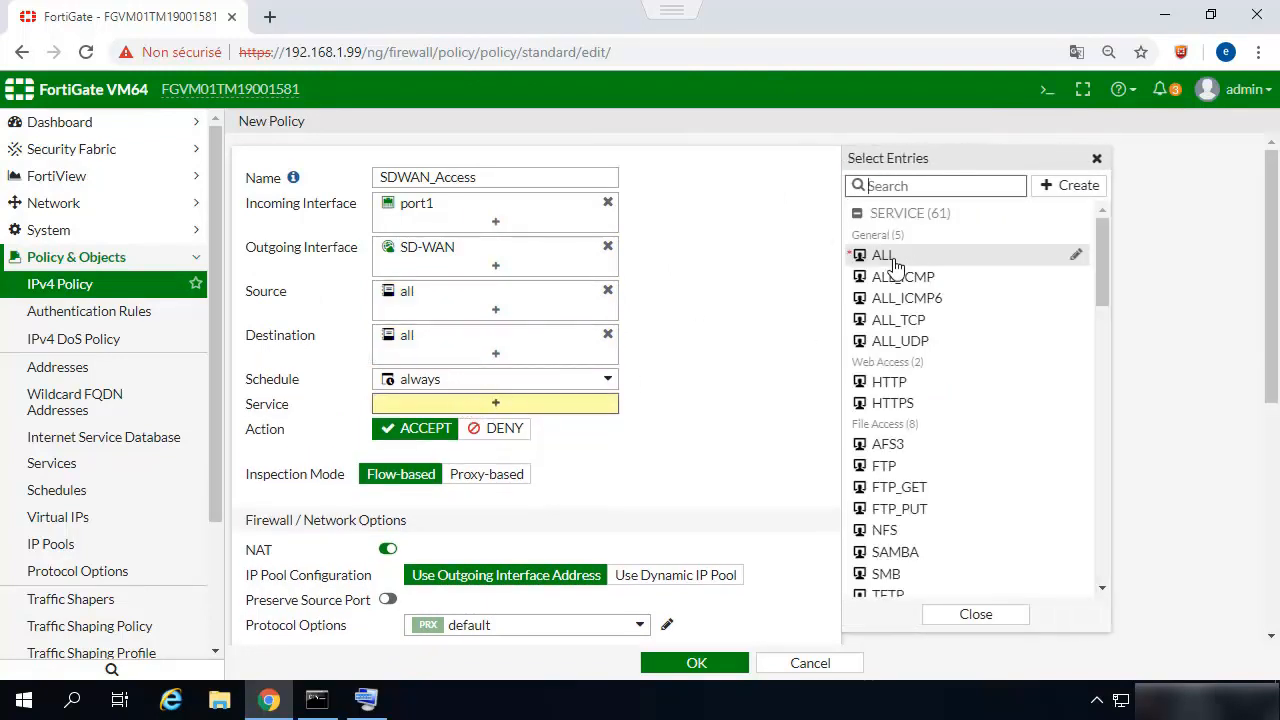
click(884, 255)
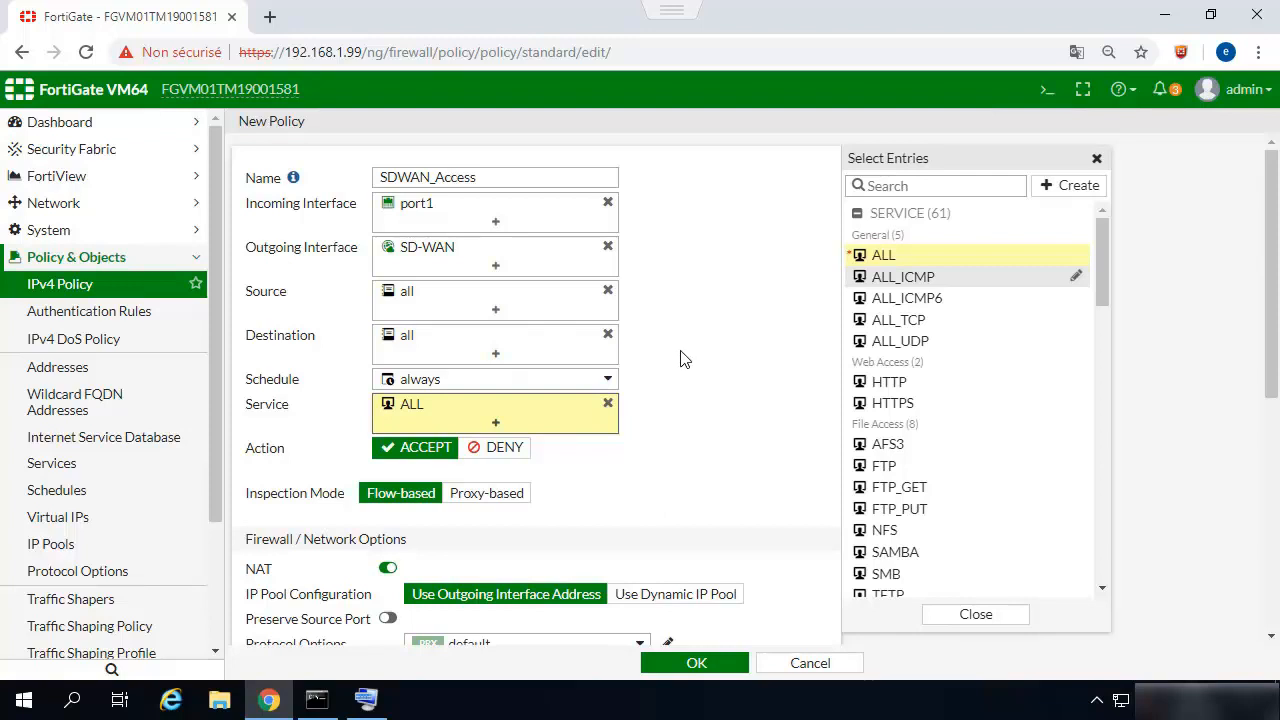
scroll(678, 358, down, 3)
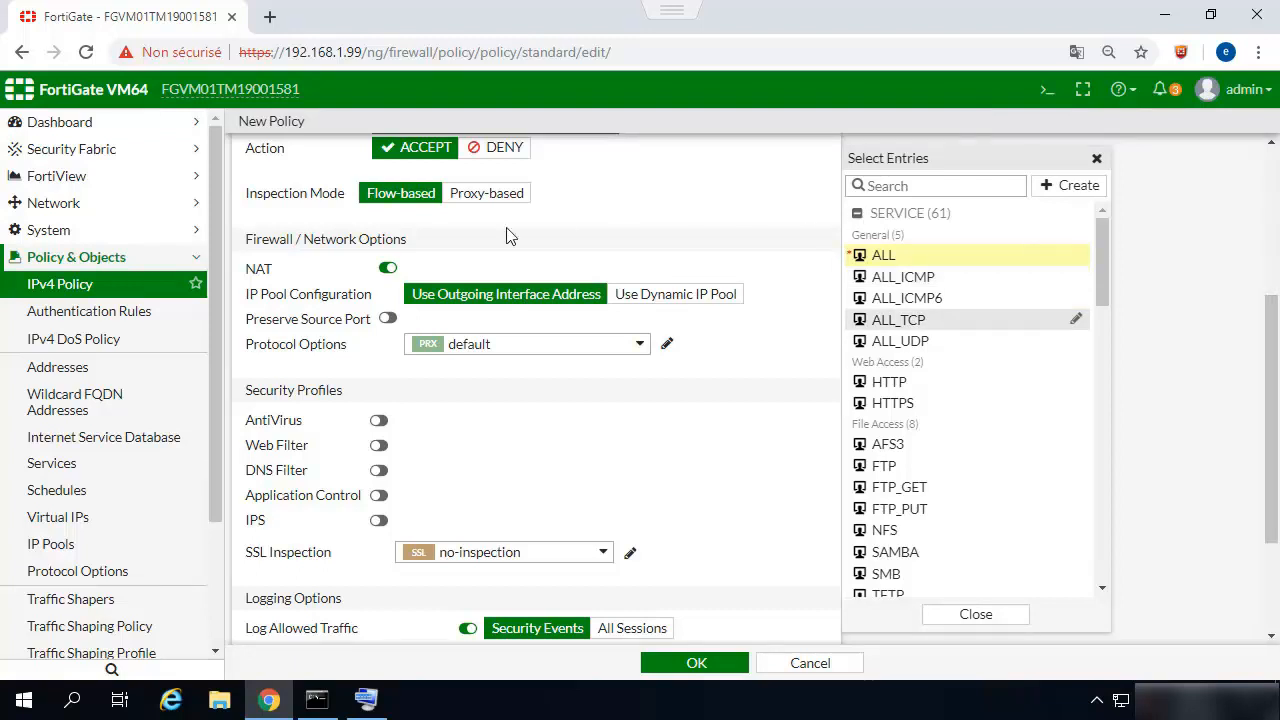
click(680, 664)
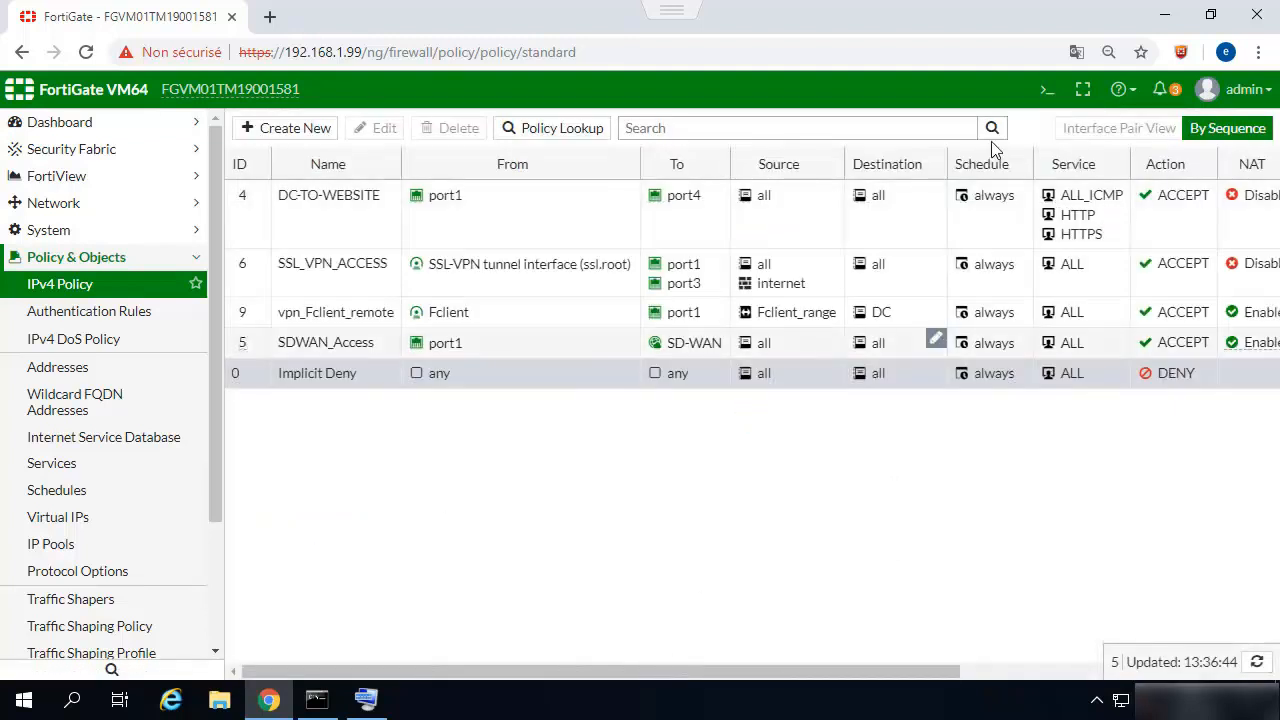
Run get router info routing-table all in the CLI console and examine the default route entries.
click(1045, 92)
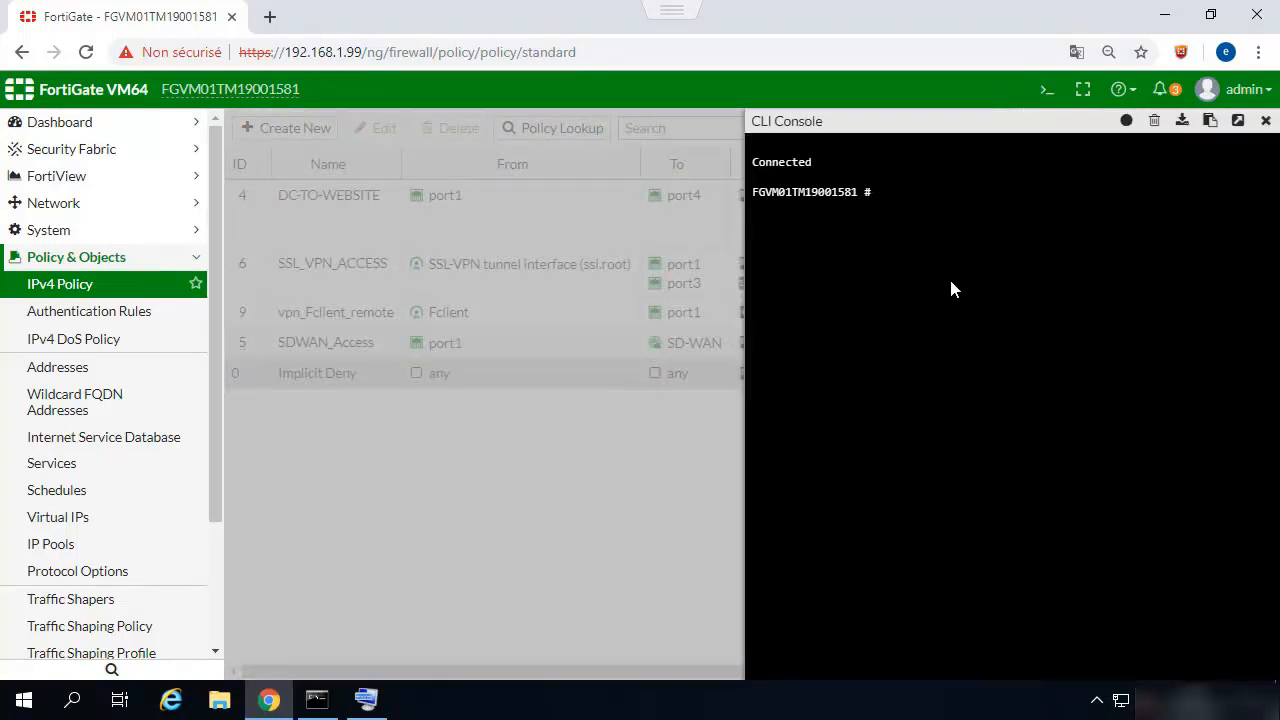
text(get router info)
key(BackSpace)
key(Tab)
key(BackSpace)
text(info r)
key(Tab)
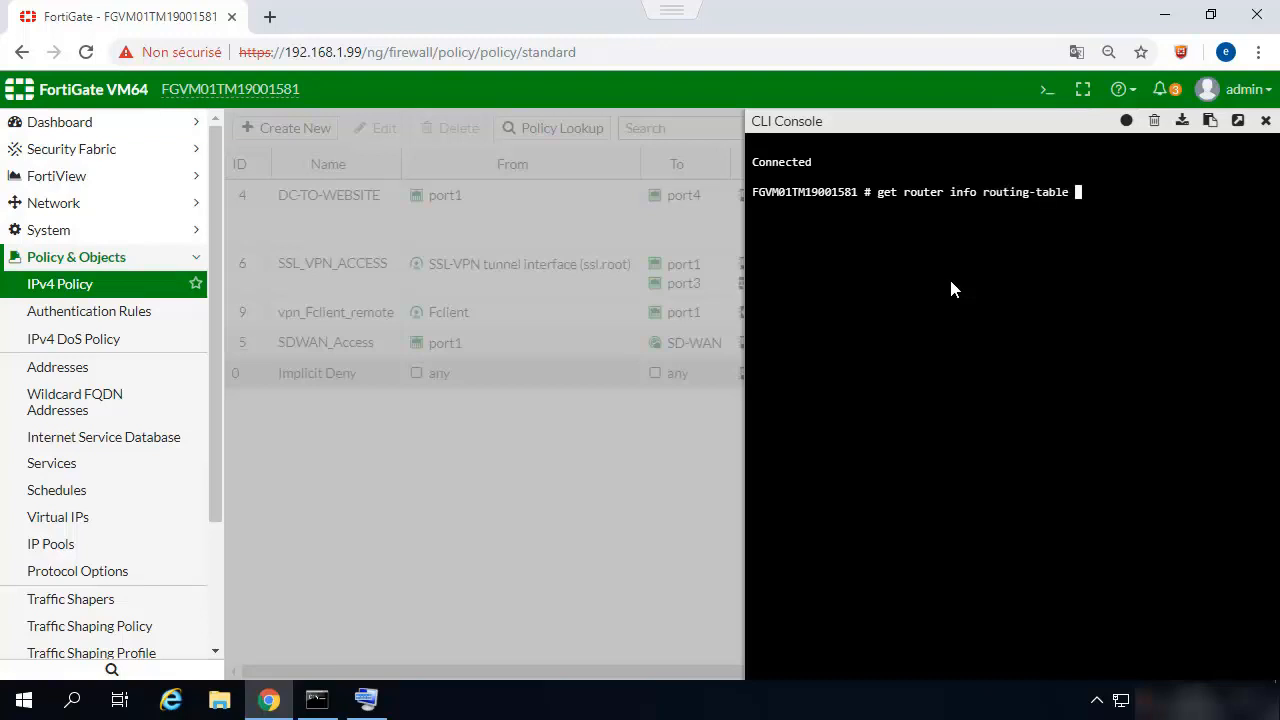
text(all)
key(Return)
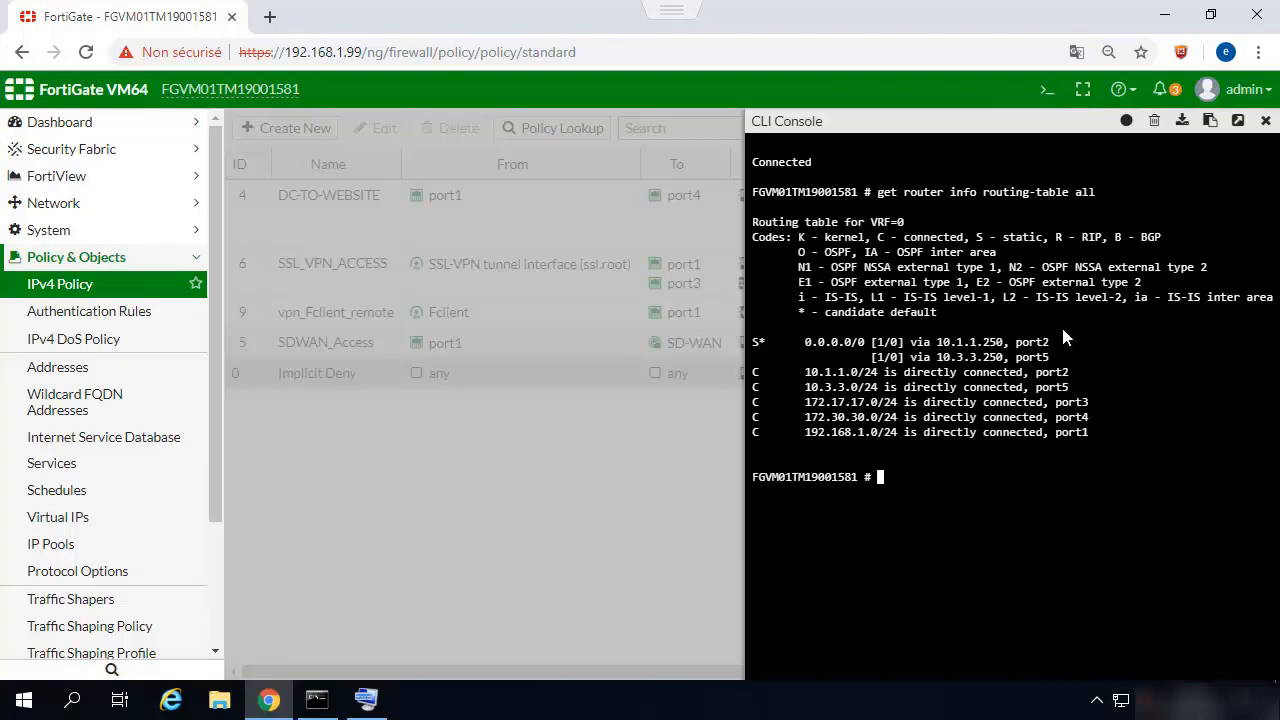
drag(1050, 357, 755, 345)
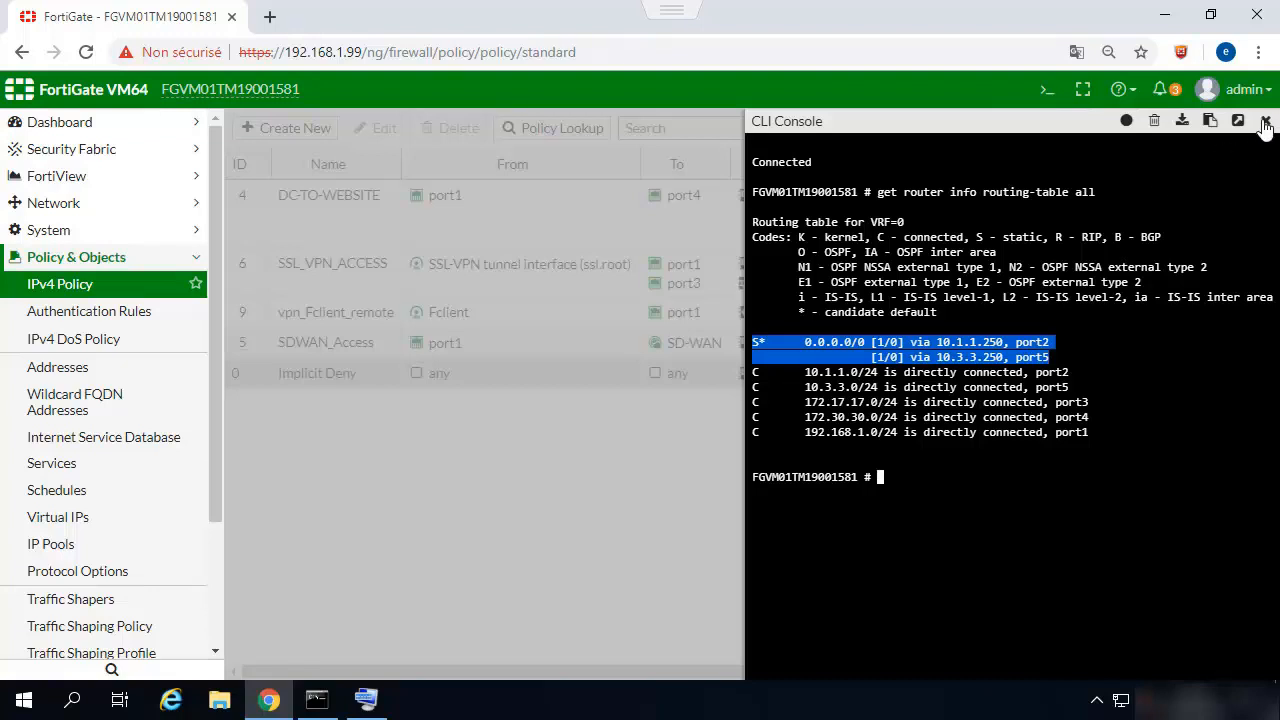
click(920, 402)
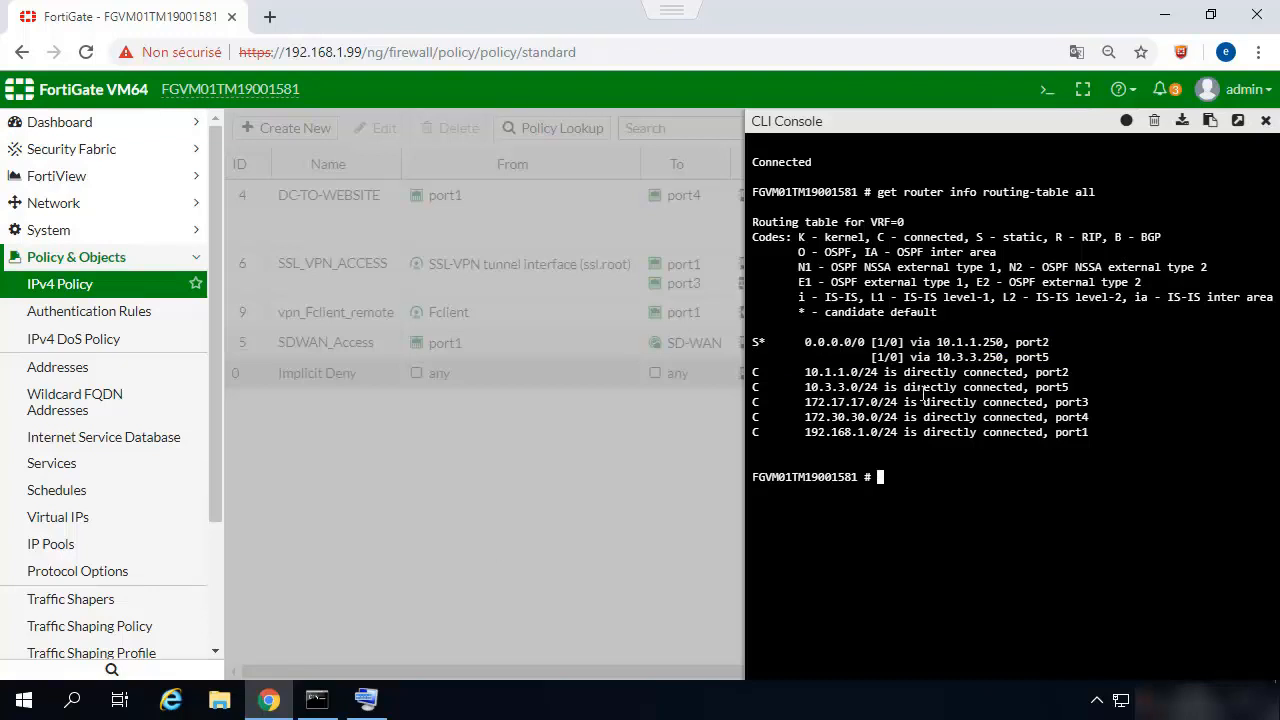
Enter the beginning of a packet capture command in the CLI console: diagnose sniffer packet any 'tcp[13].
text(diagnose sniffer packet )
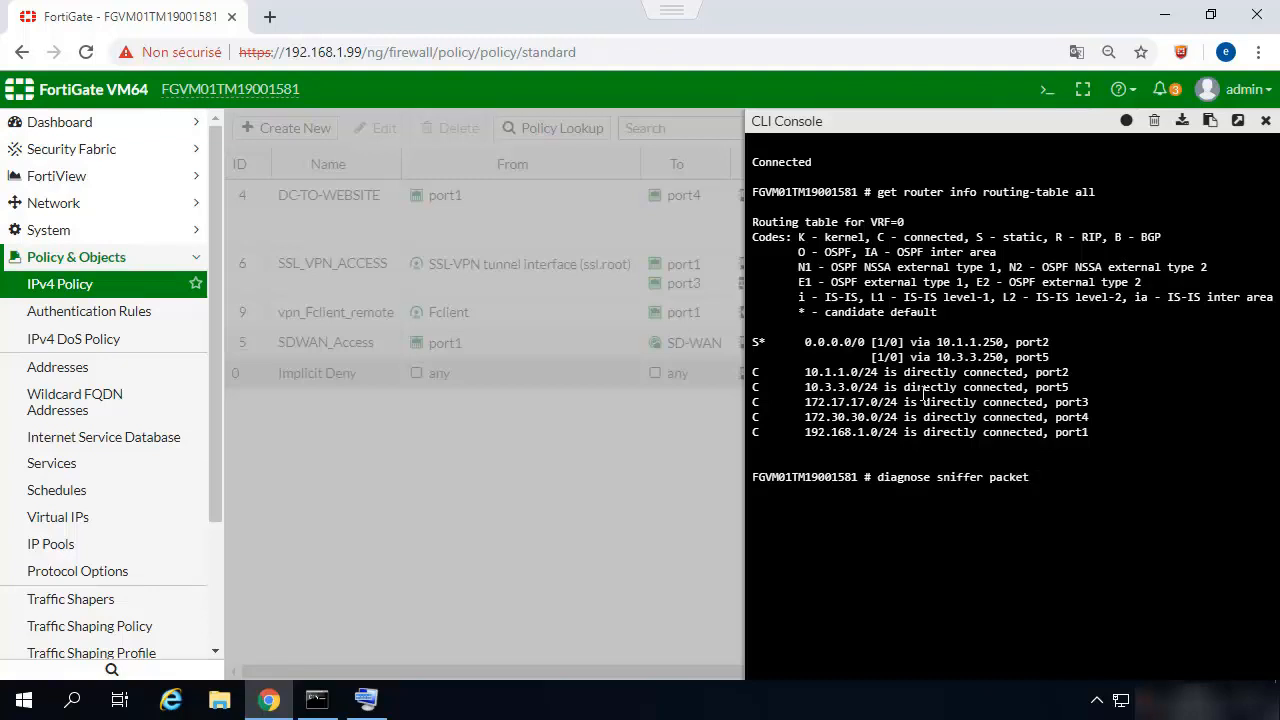
text(any 'tcp)
click(366, 700)
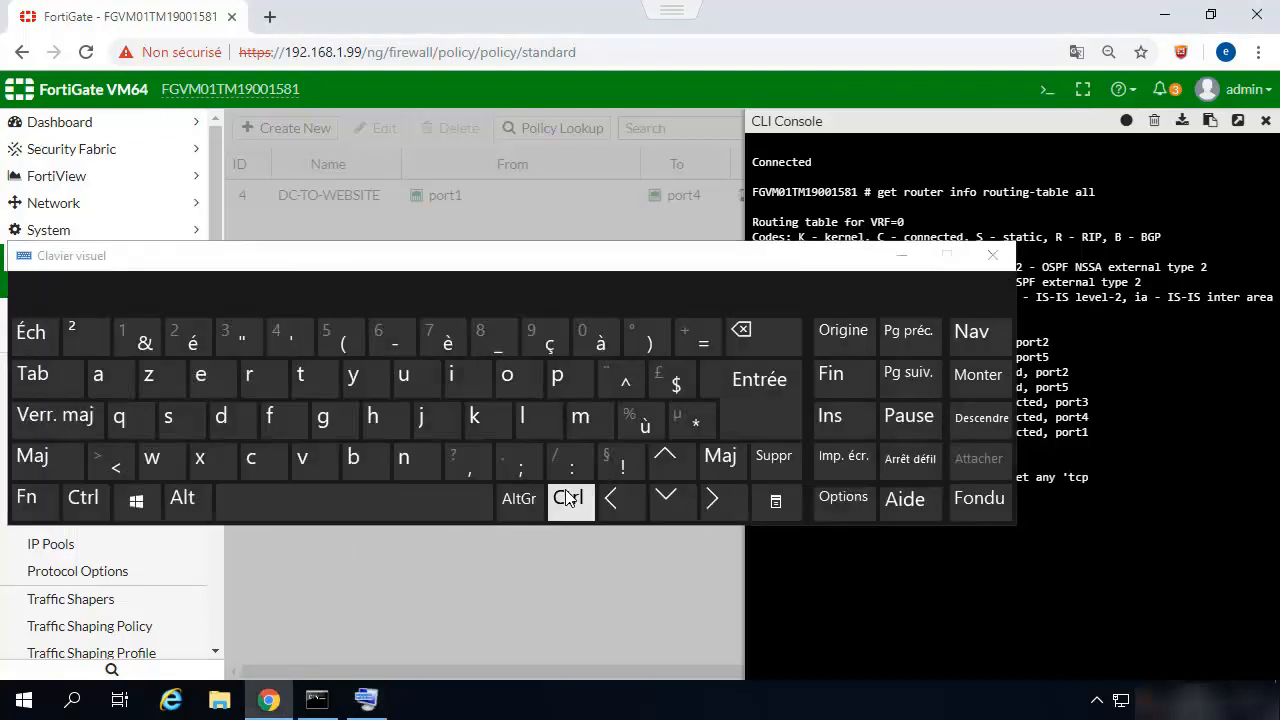
click(519, 498)
click(323, 341)
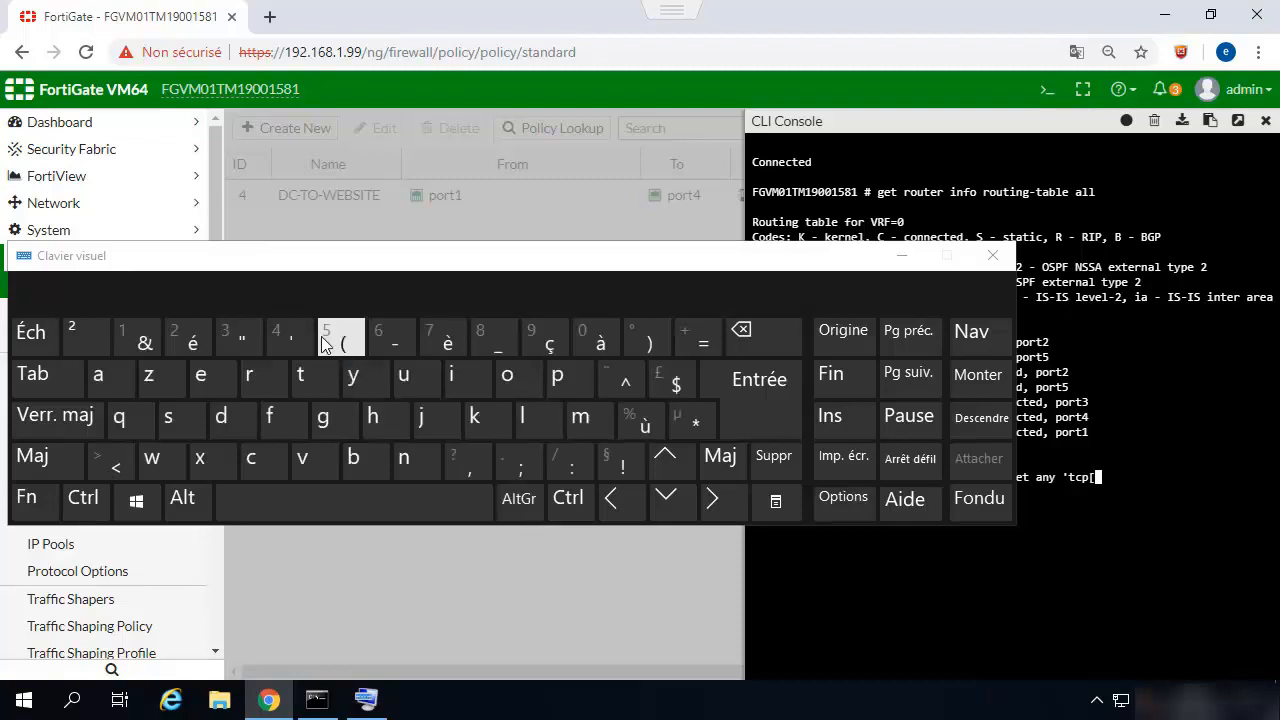
key(shift)
text(13)
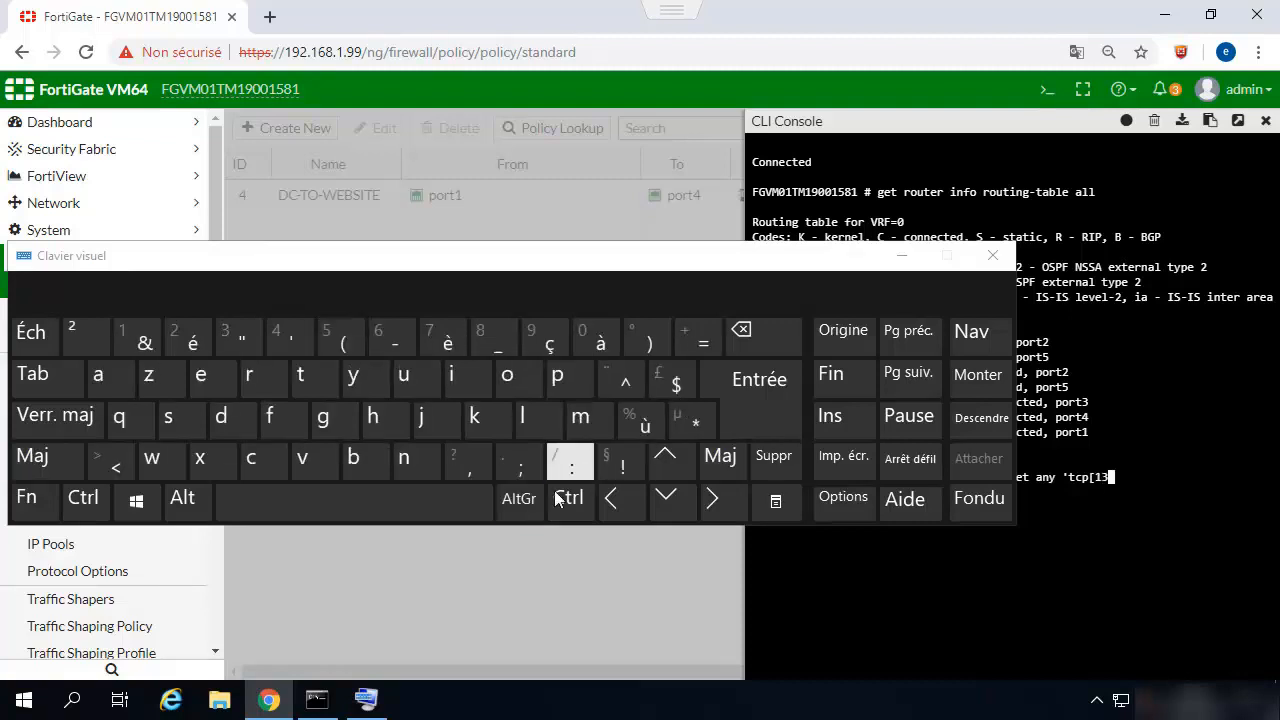
click(519, 498)
click(633, 322)
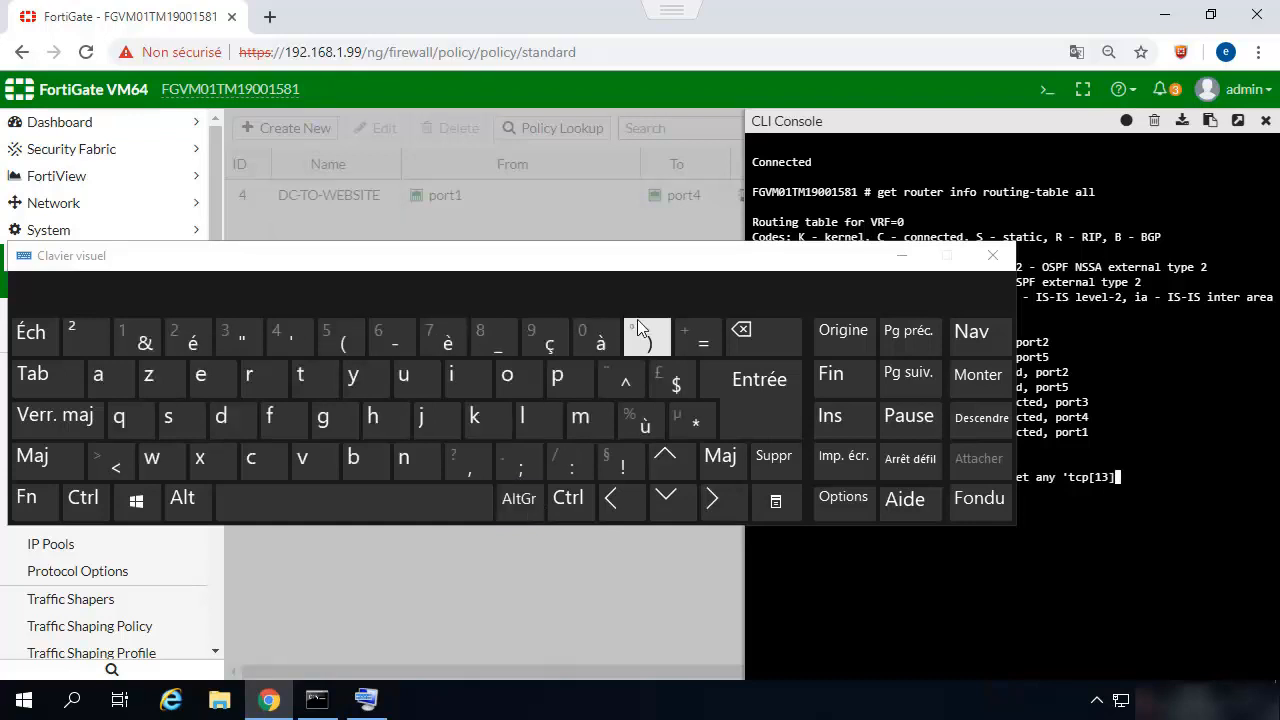
Complete the sniffer command with &2==2 and port 80' 4, run it, and dismiss the on-screen keyboard.
text(&2==)
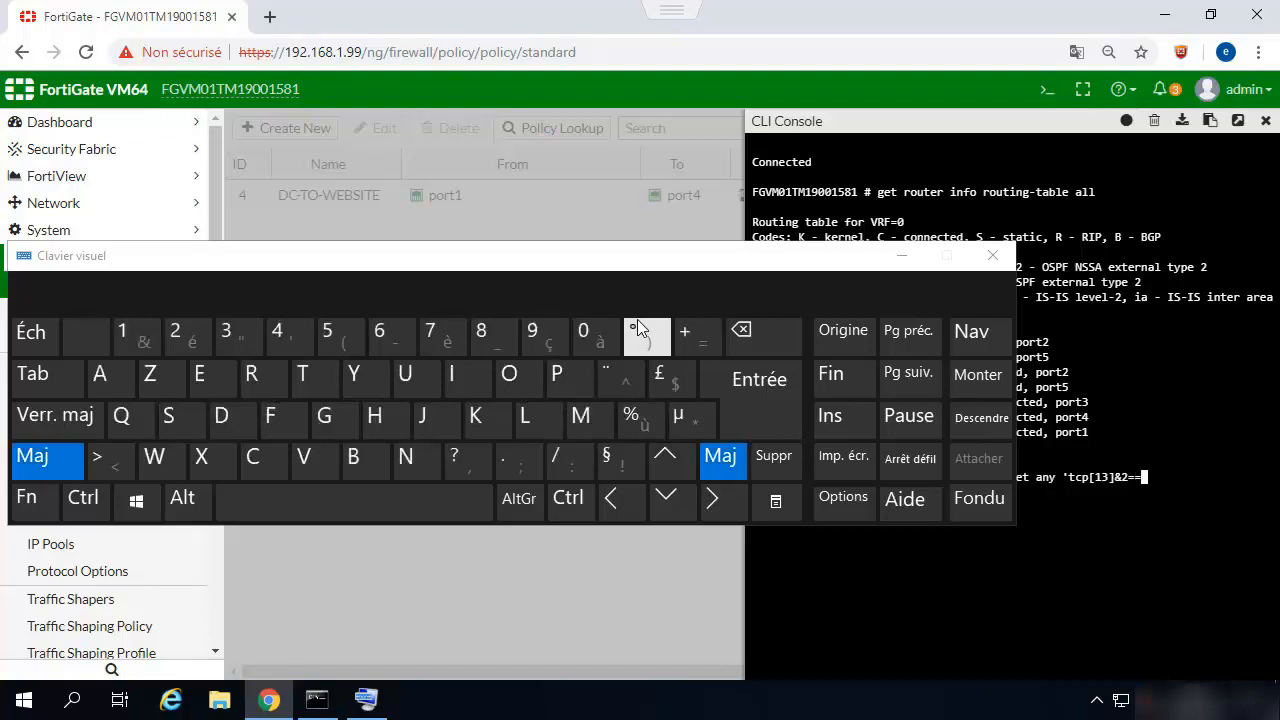
text(2)
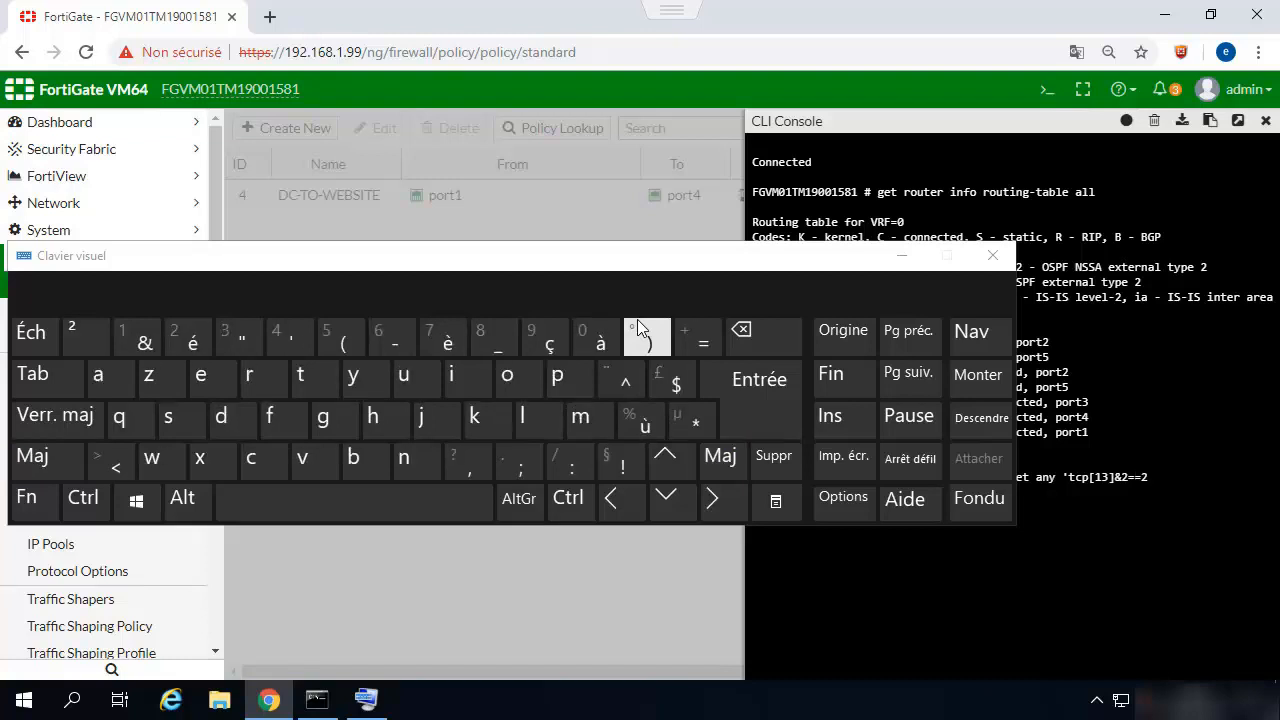
text( adm)
text(por)
text(t )
text(80)
text(')
text(4)
click(992, 255)
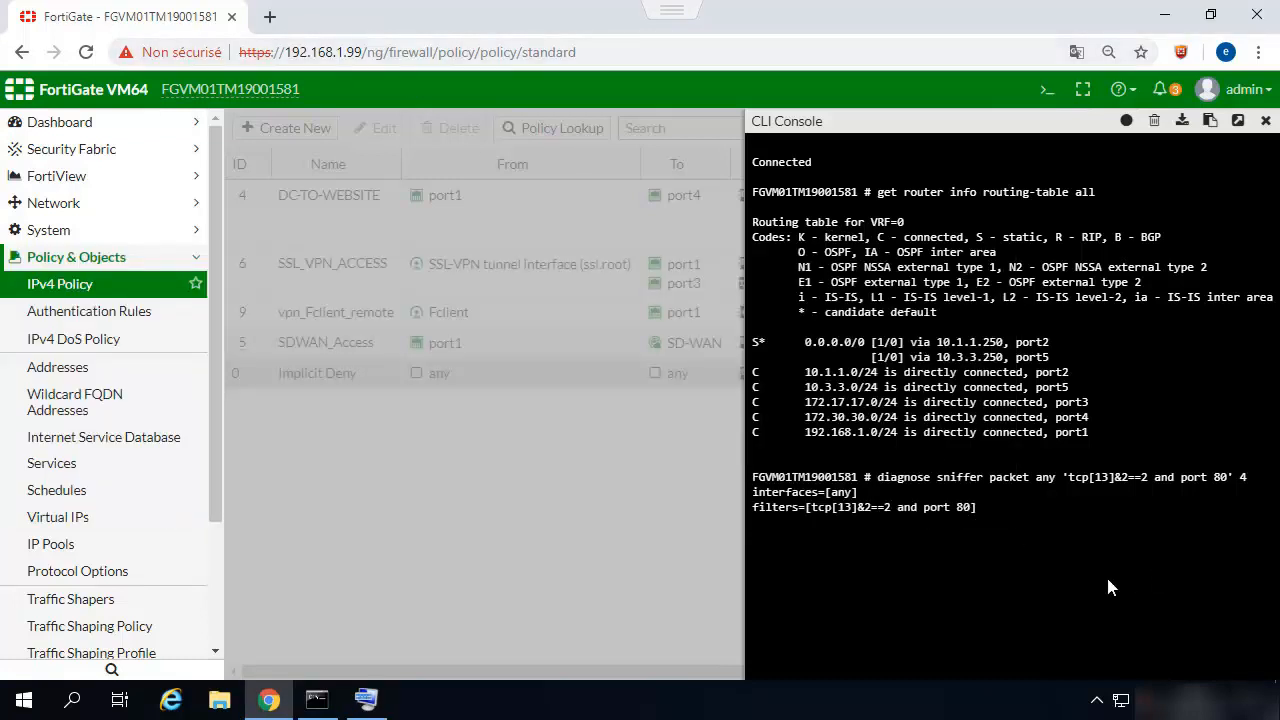
Open home.pearsonvue.com in a new browser tab to generate web traffic.
click(269, 17)
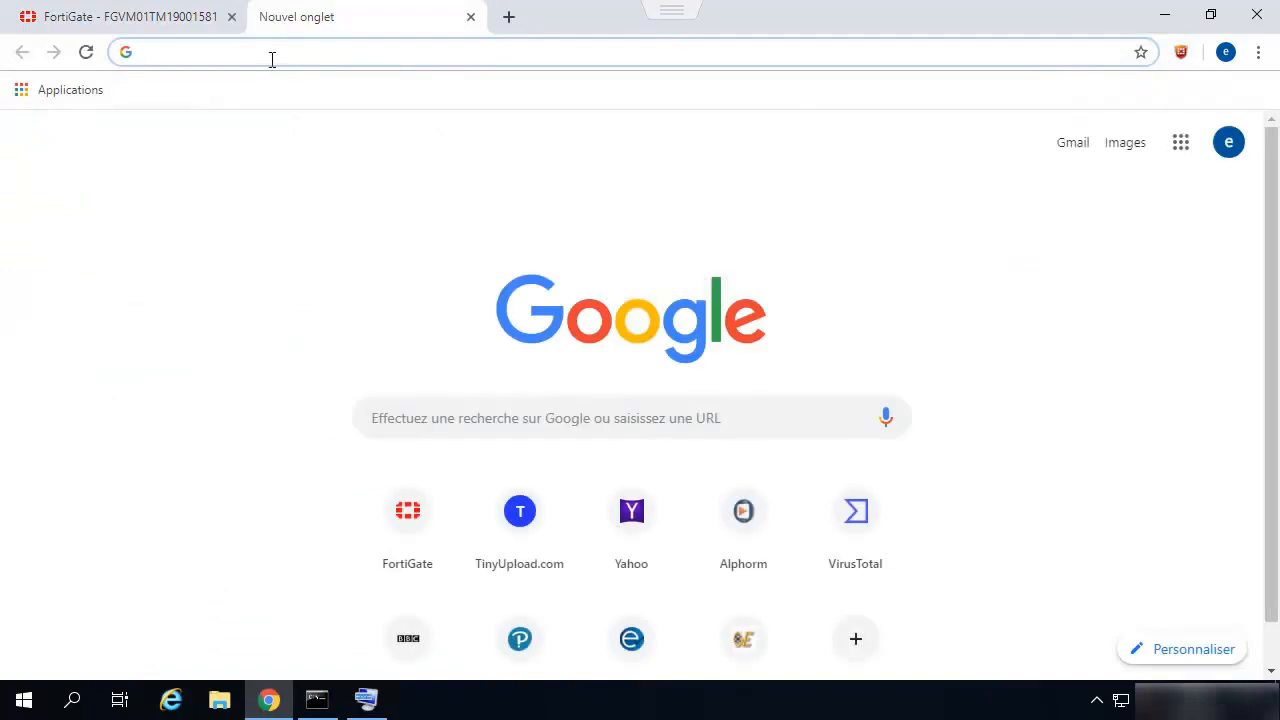
text(per)
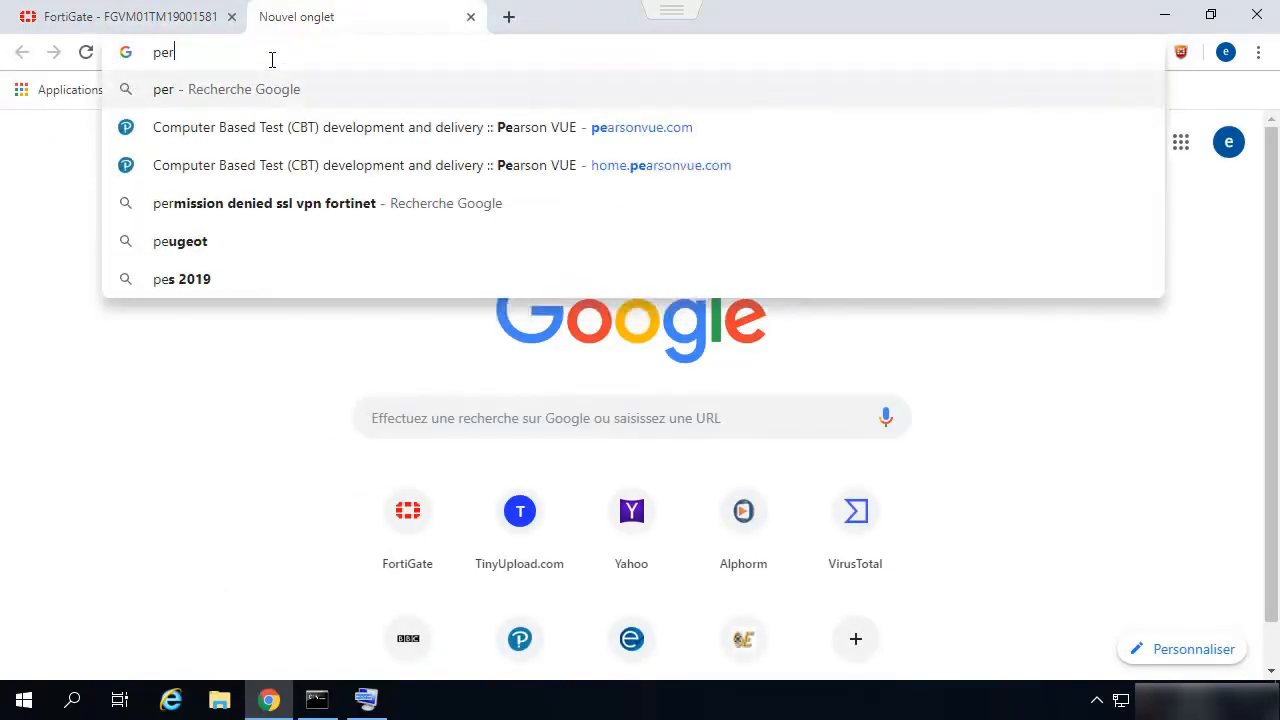
key(BackSpace)
text(a)
key(BackSpace)
key(BackSpace)
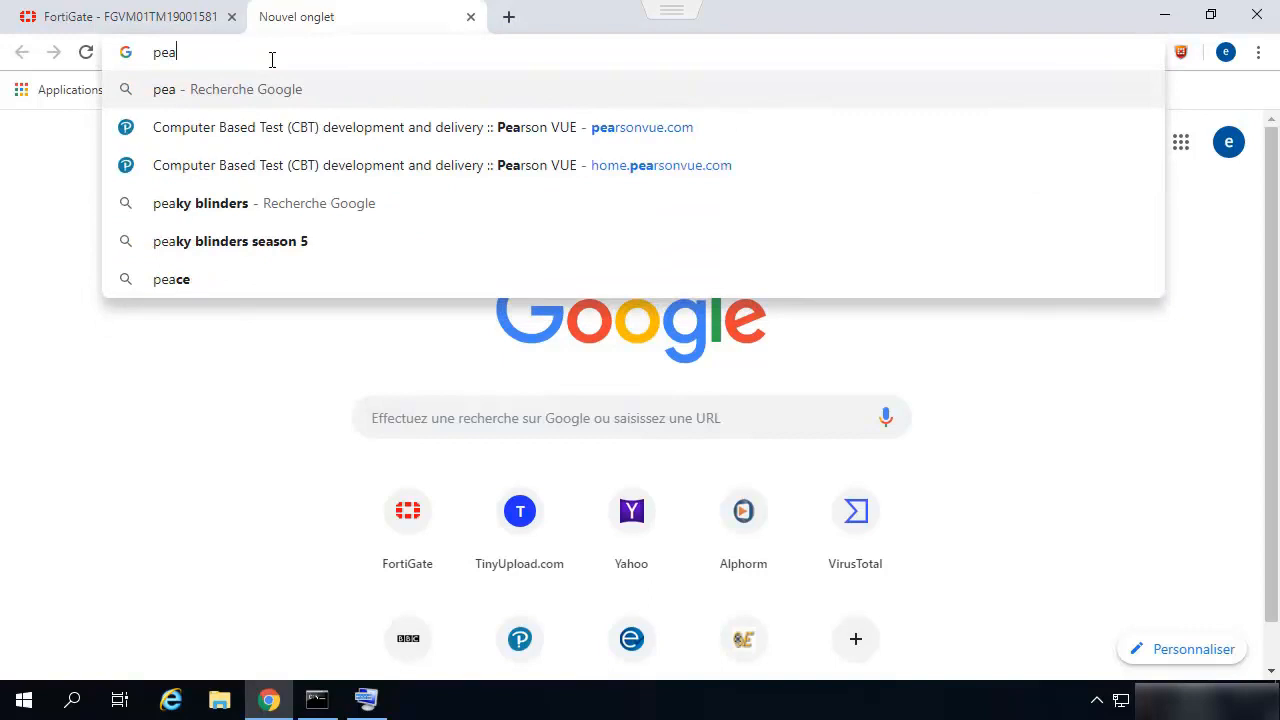
text(er)
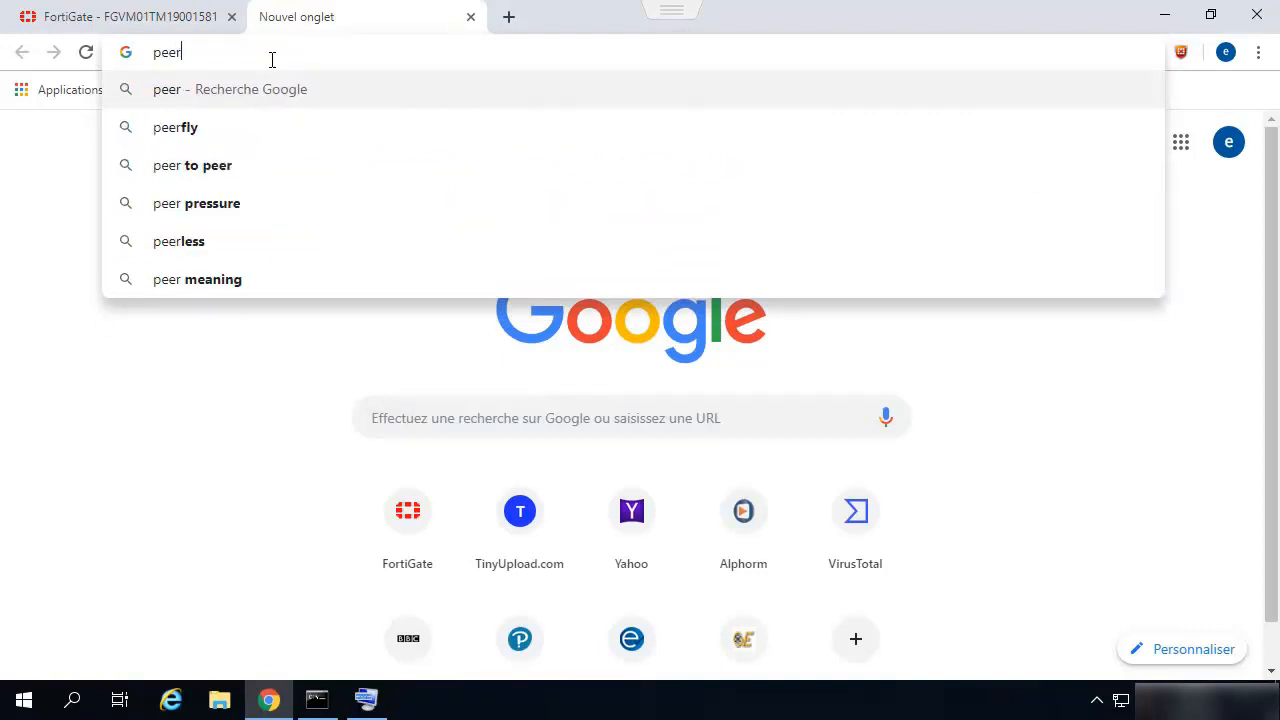
key(BackSpace)
key(BackSpace)
text(a)
key(Return)
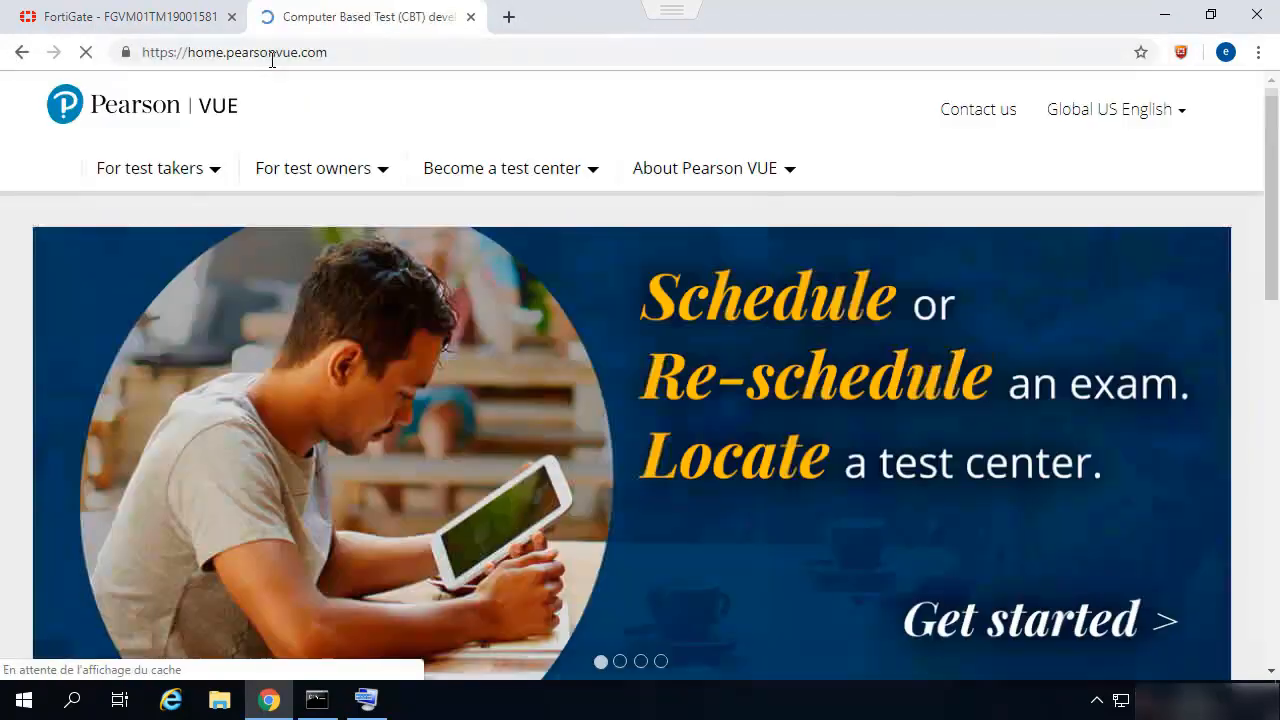
Load yahoo.com in the same browser tab to generate more web traffic.
click(271, 60)
text(yahii)
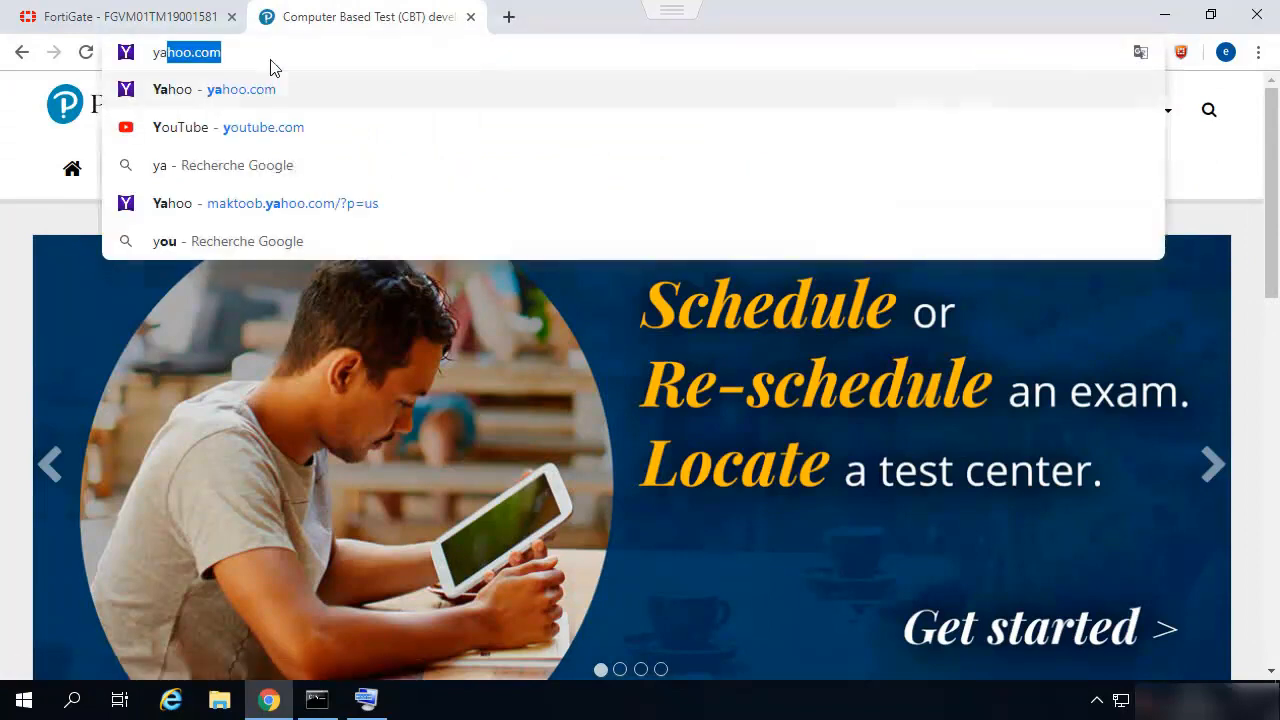
key(BackSpace)
key(BackSpace)
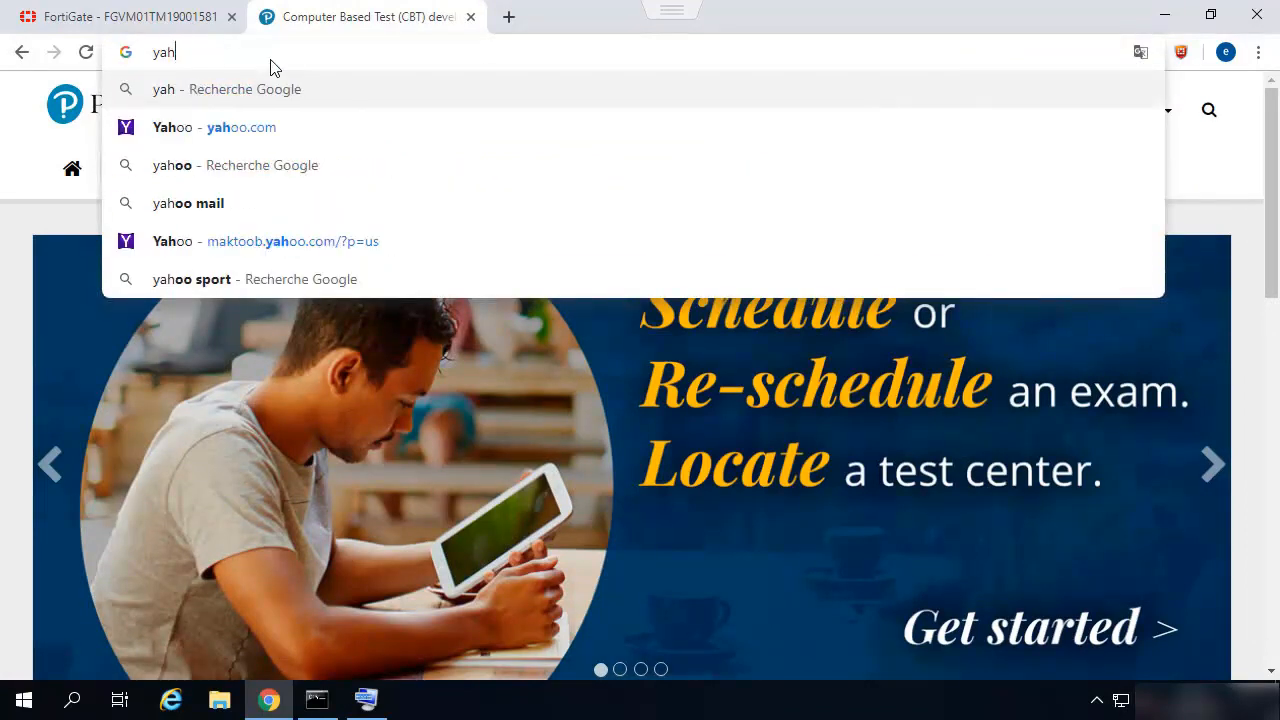
key(BackSpace)
text(hoo.com)
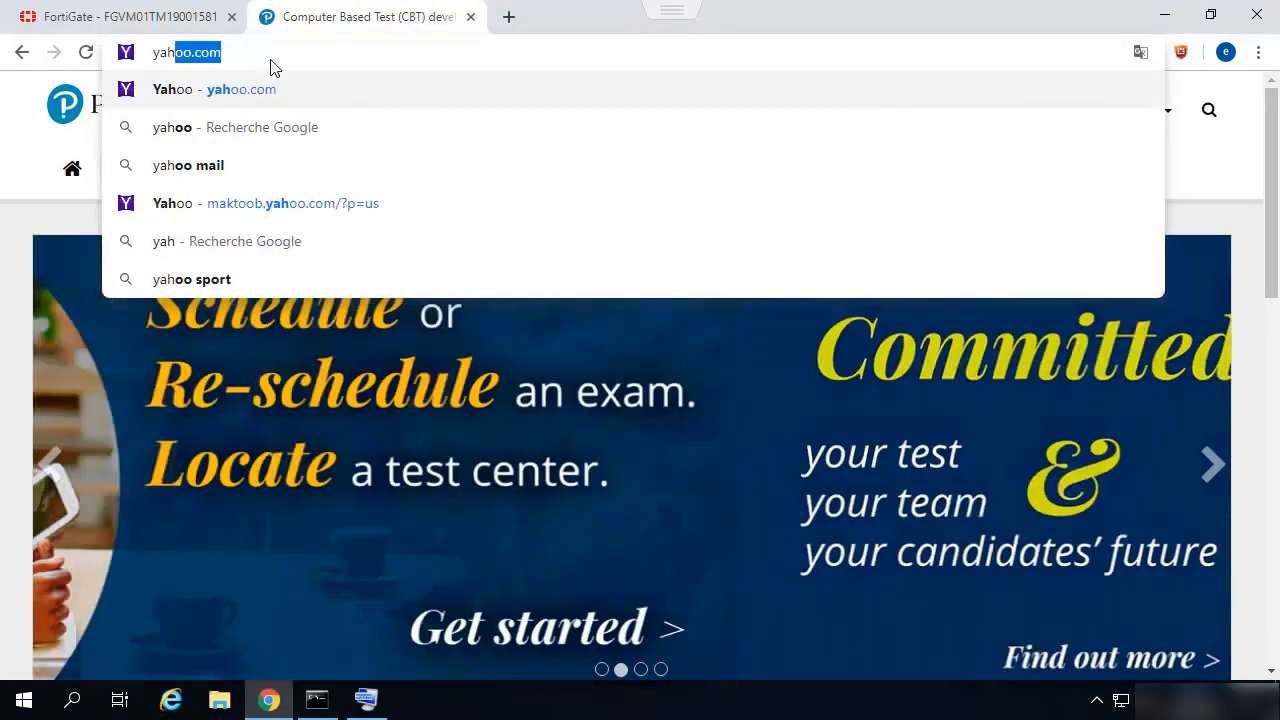
key(Return)
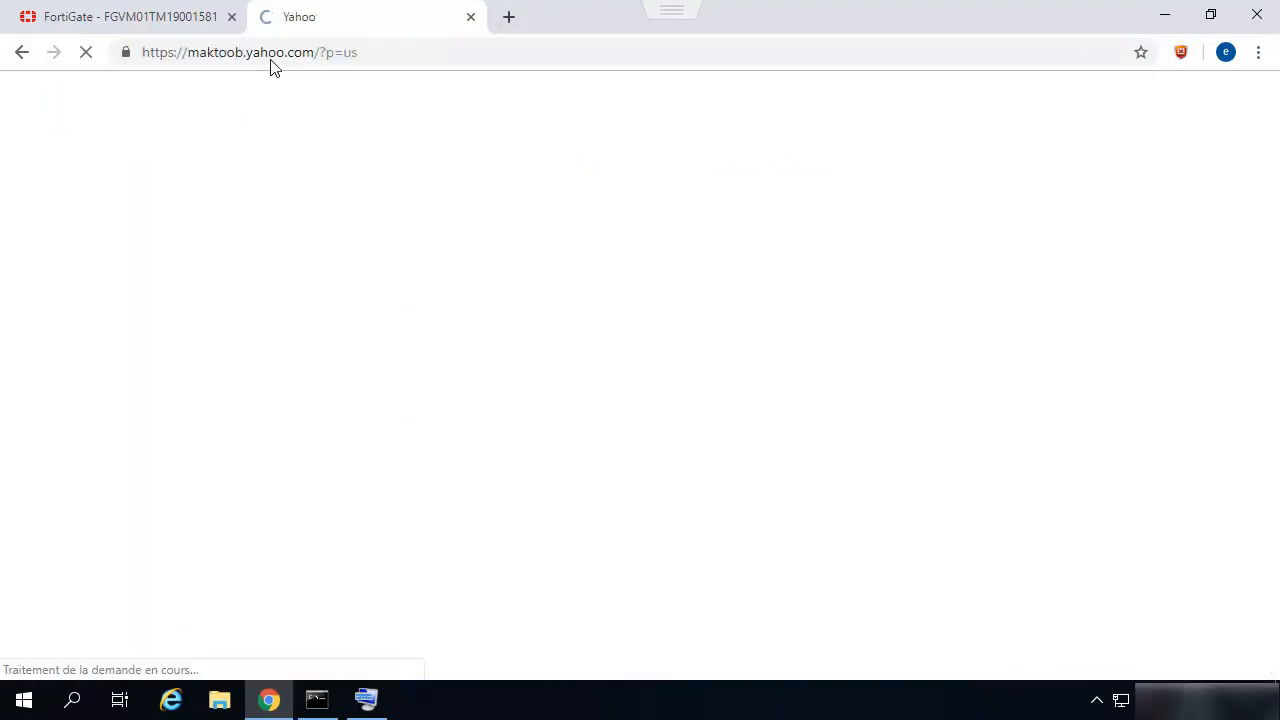
click(270, 59)
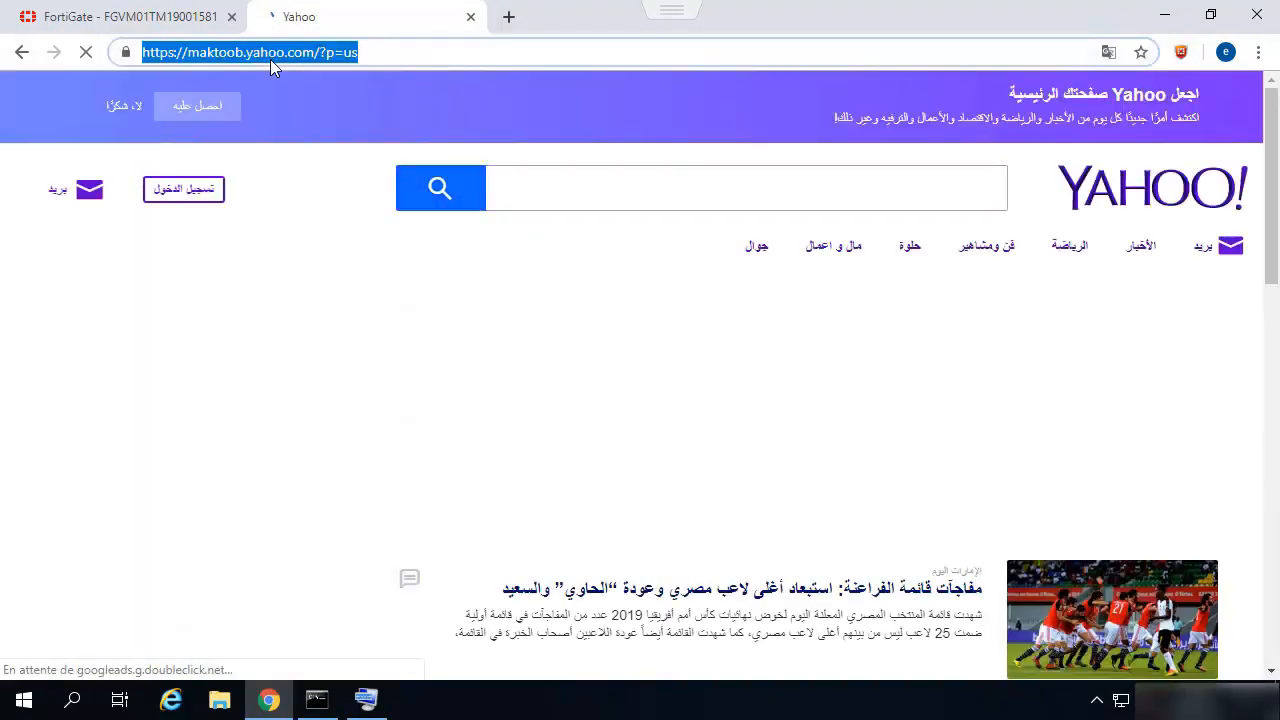
Load bbc.com in the browser tab showing Yahoo to generate further web traffic.
text(bbc.co)
key(Return)
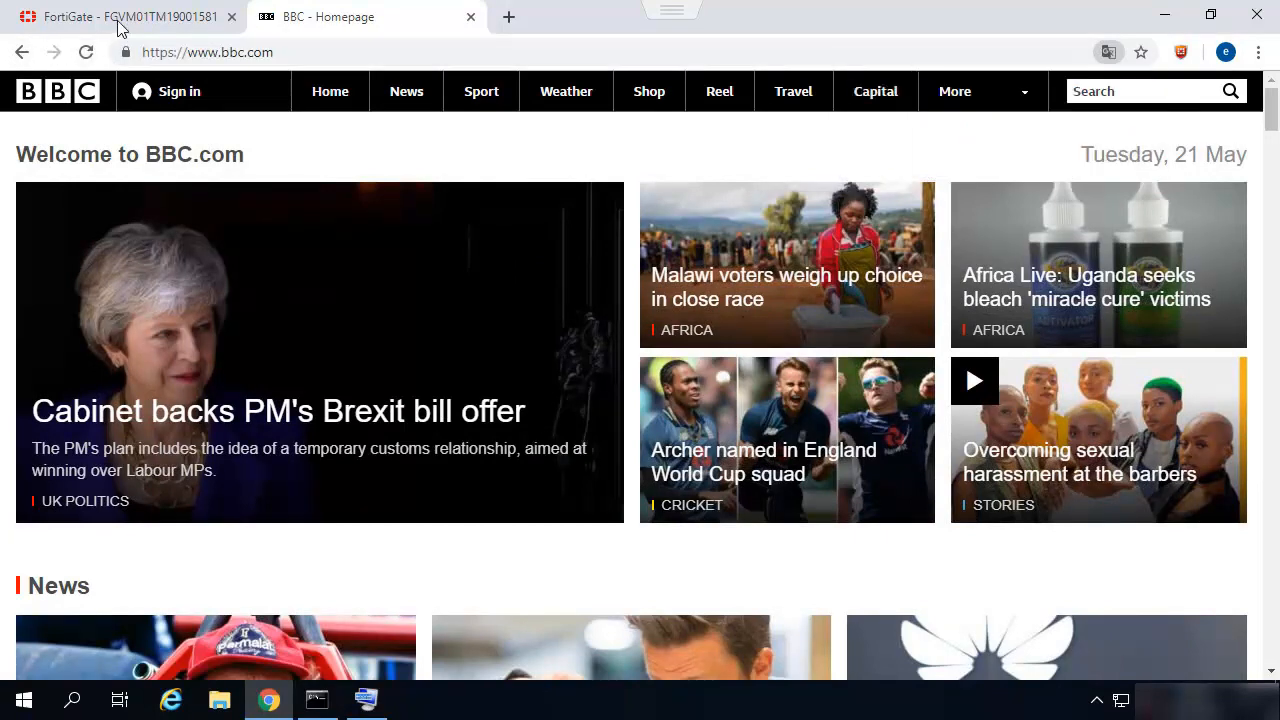
Return to the FortiGate page and examine the sniffer output in the CLI console for the port2 and port5 connections.
click(150, 28)
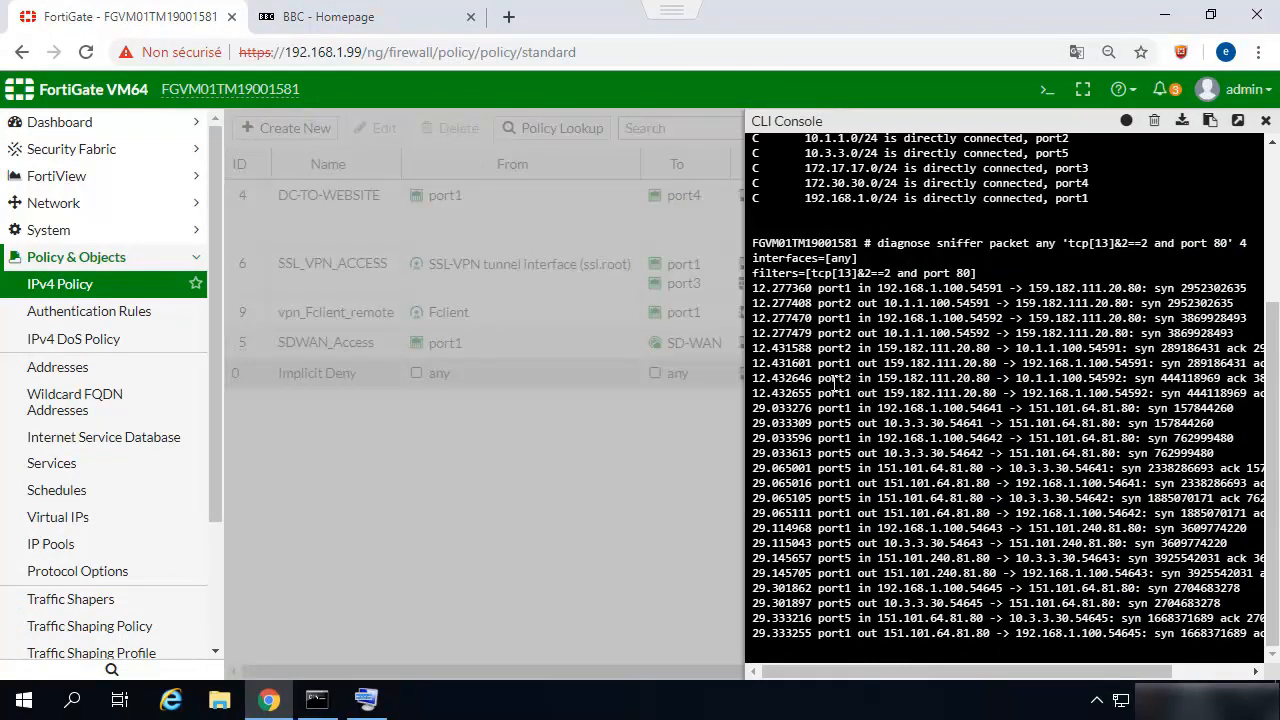
drag(818, 379, 1088, 382)
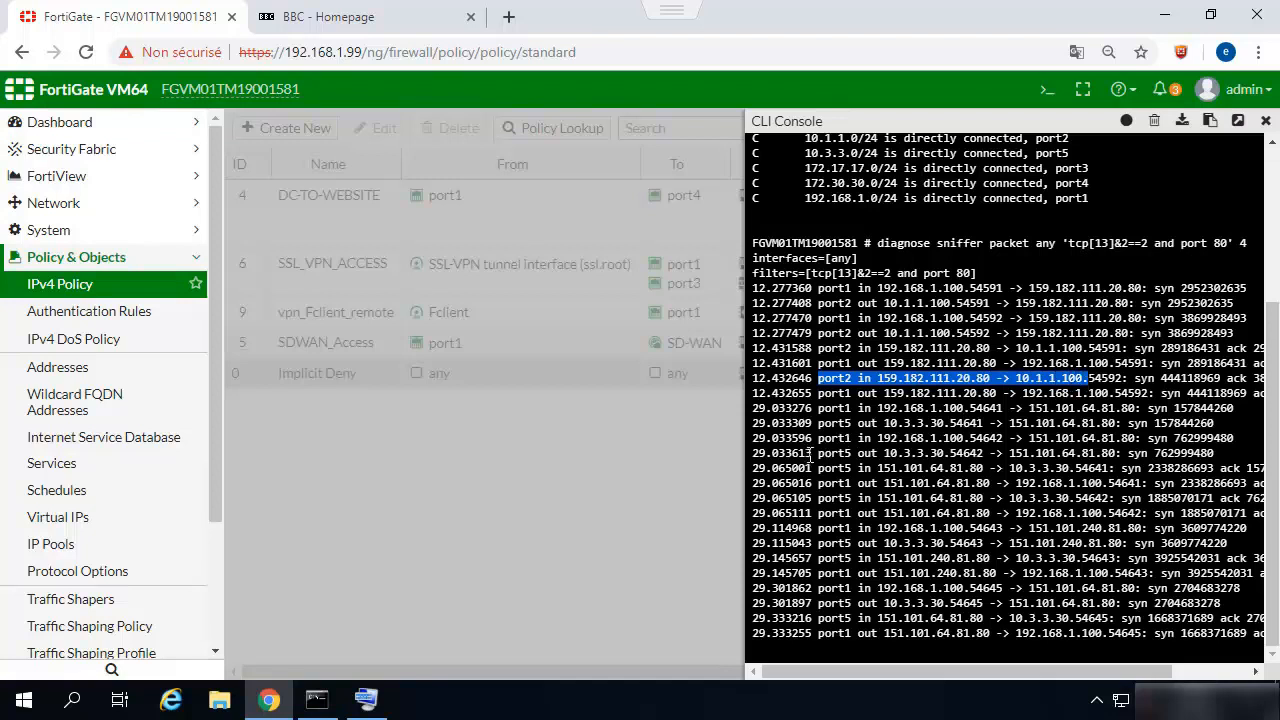
drag(818, 453, 1252, 472)
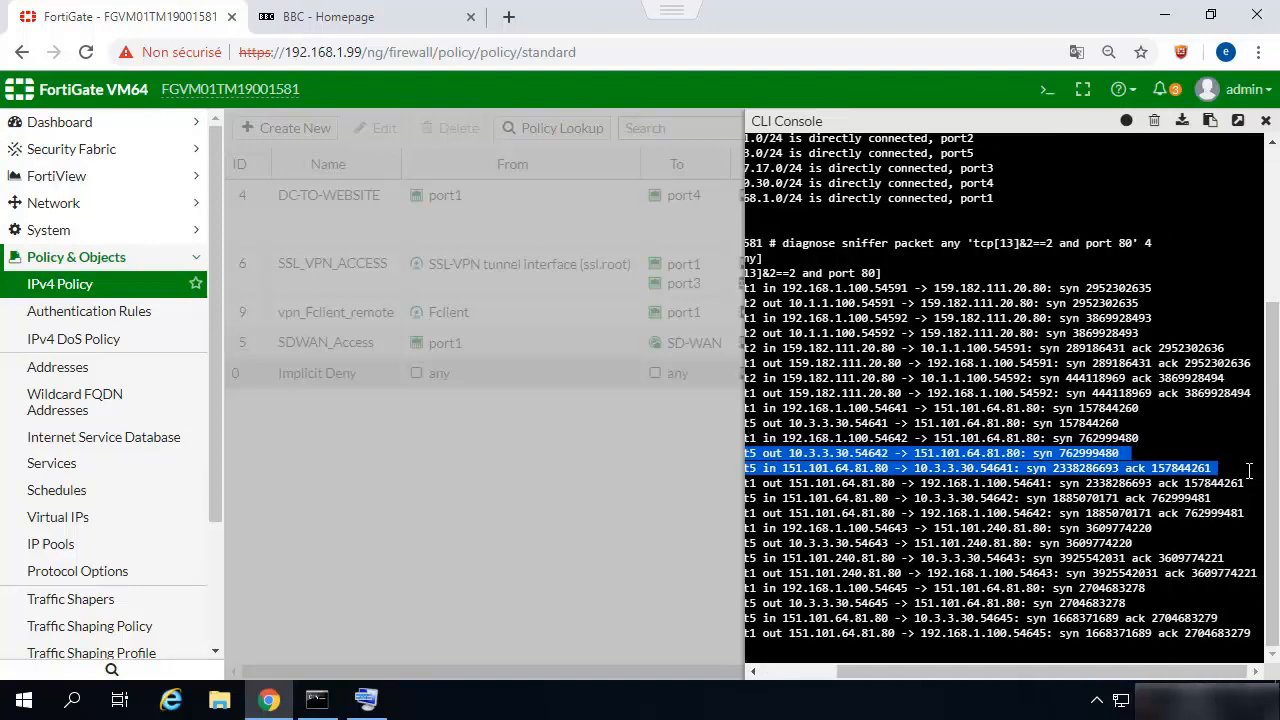
drag(1008, 670, 810, 682)
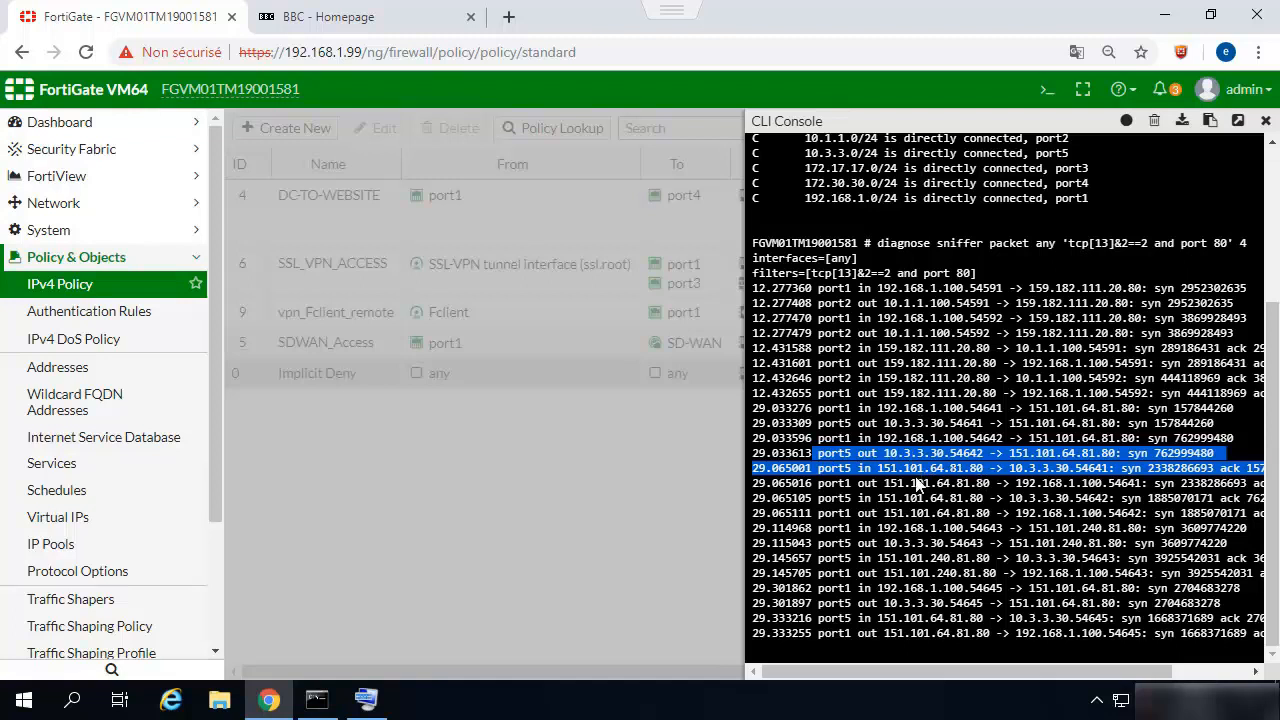
View the SD-WAN network settings and examine the upstream and downstream bandwidth usage charts of the member interfaces.
click(62, 206)
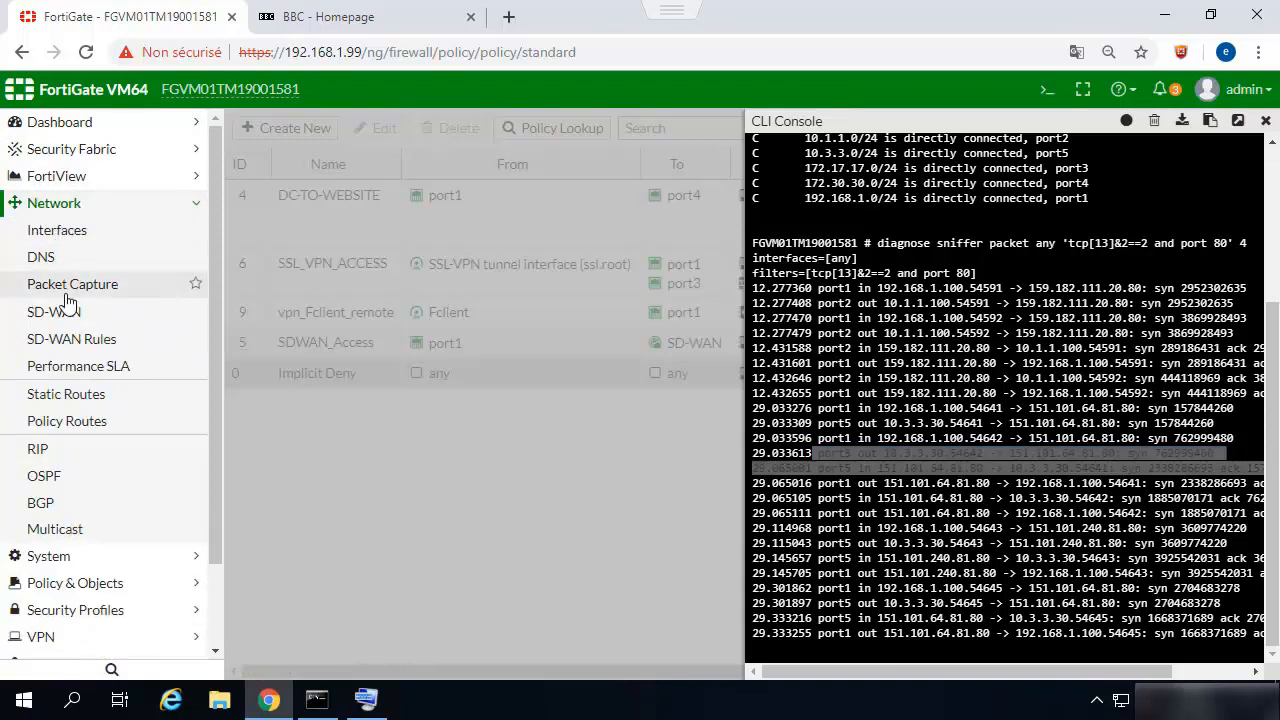
click(66, 314)
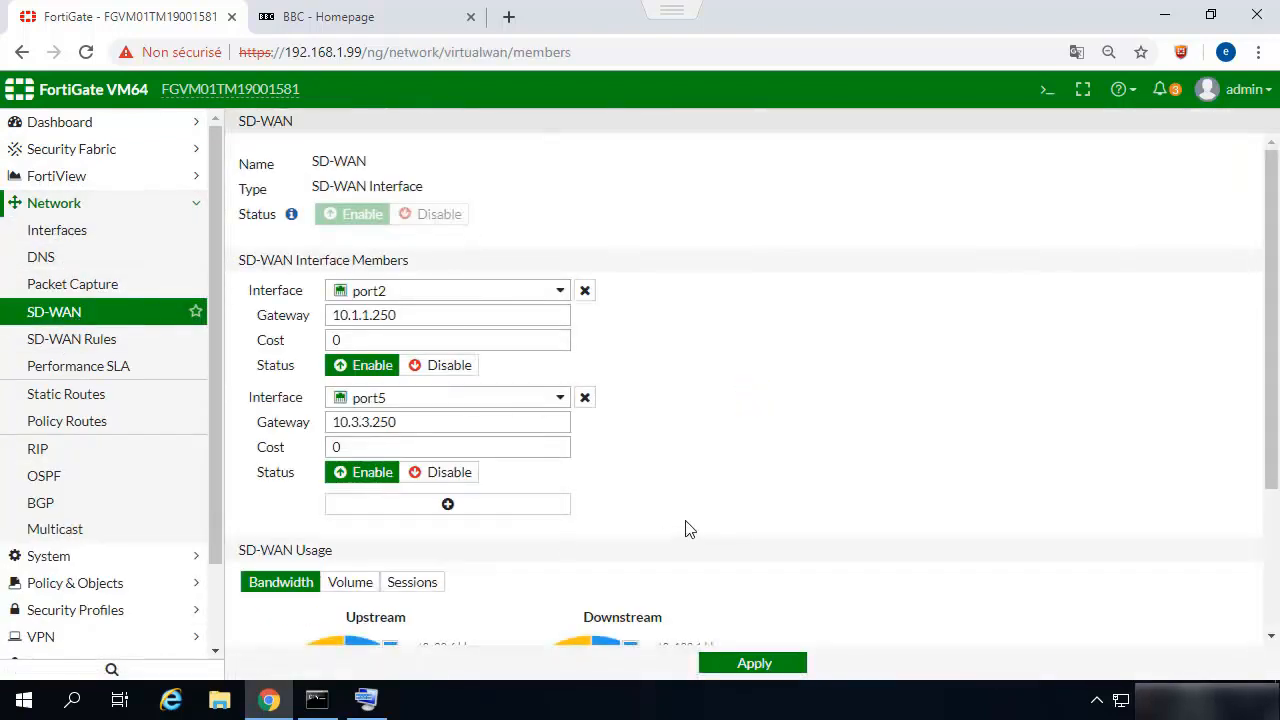
scroll(676, 531, down, 3)
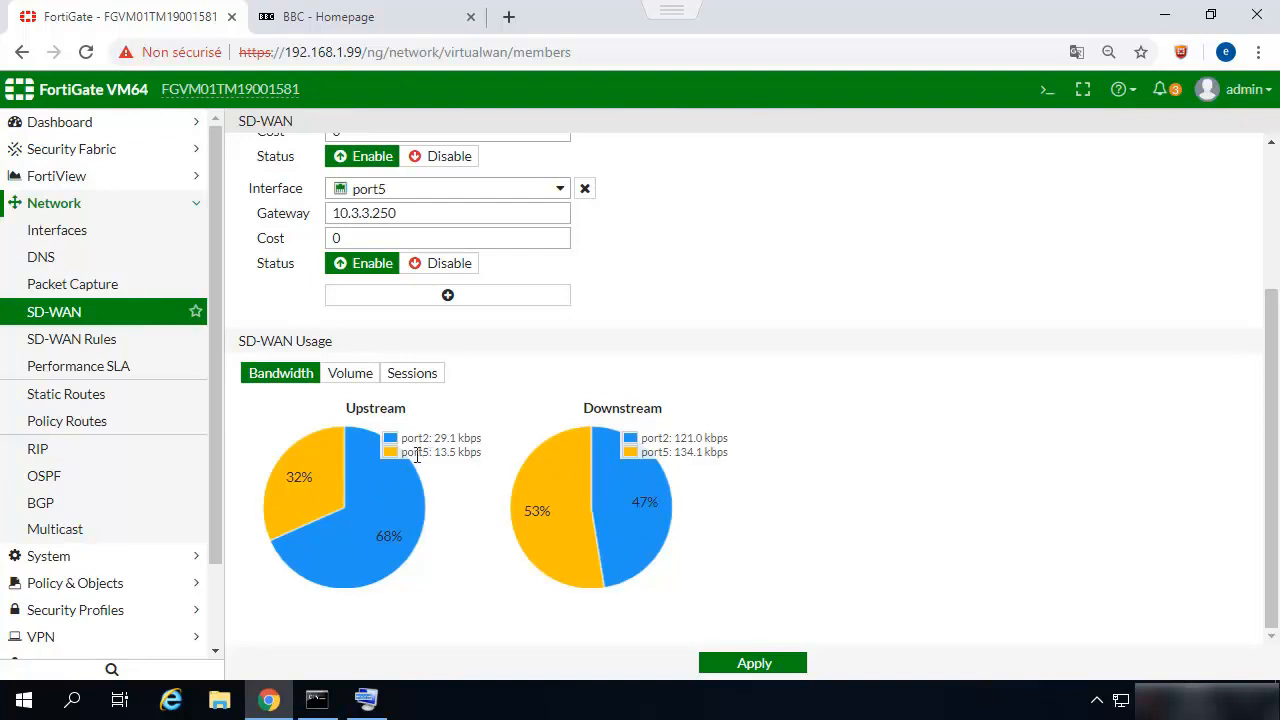
Reopen the CLI console over the SD-WAN page to return to the packet sniffer output.
click(70, 210)
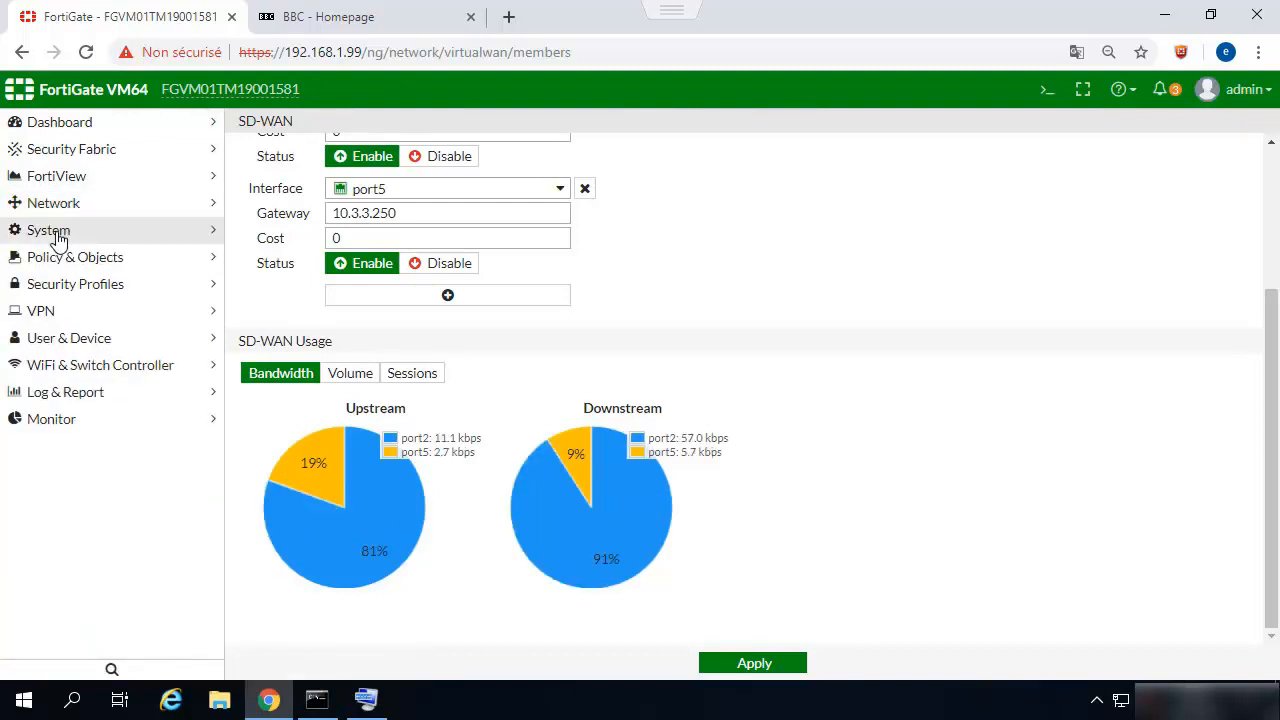
click(50, 231)
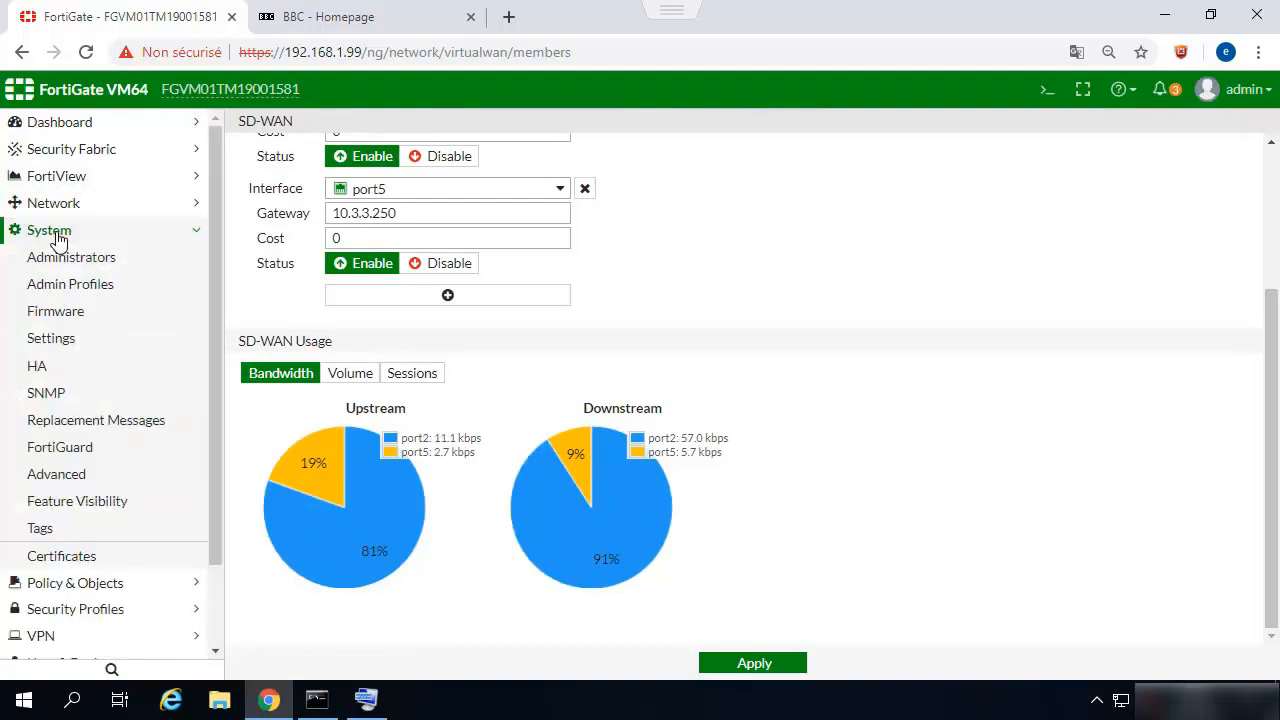
click(1050, 92)
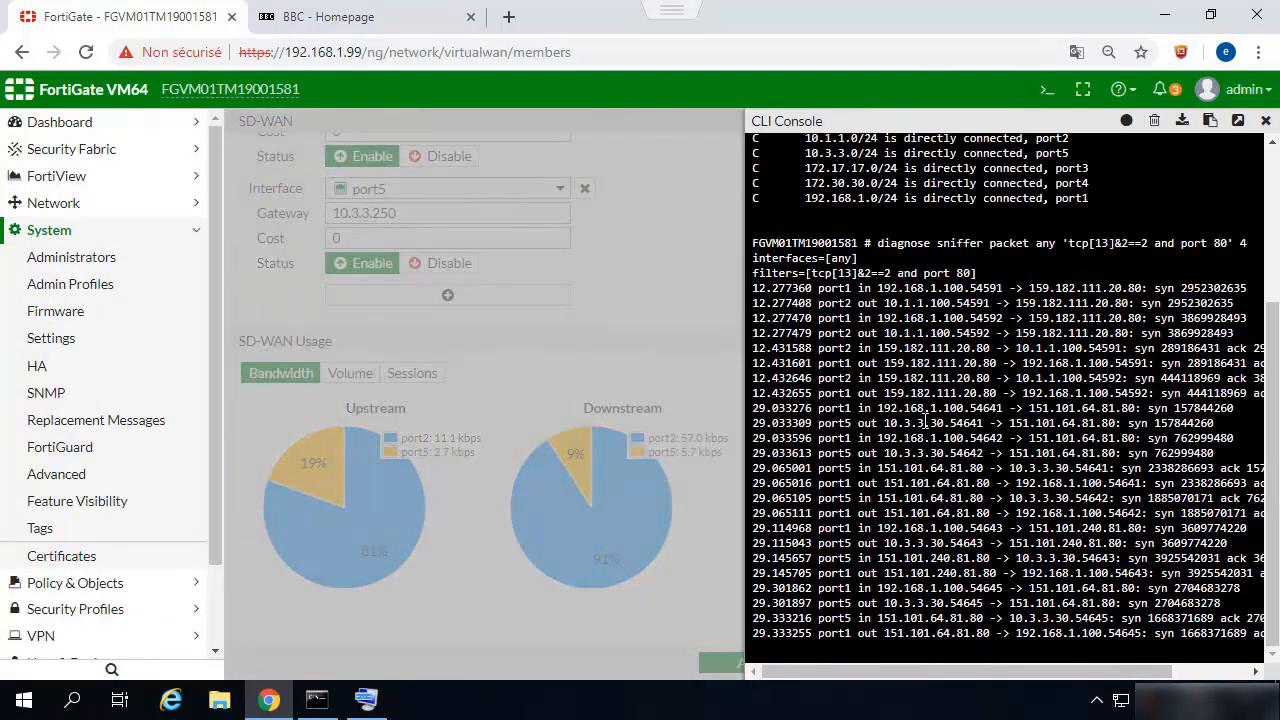